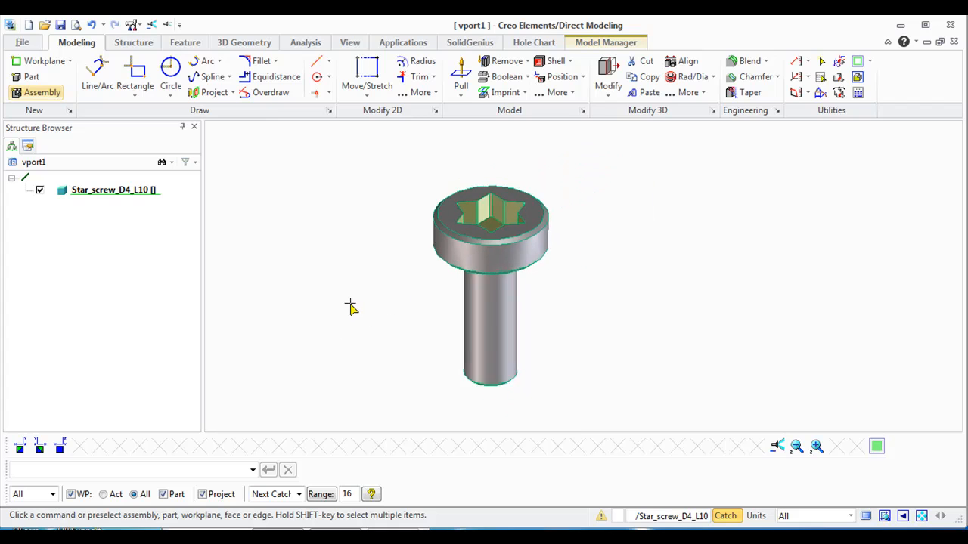
Check the star screw for recognized-part attributes, dismiss the report and close the Info tool.
{"action": "left_click", "coordinate": [470, 44]}
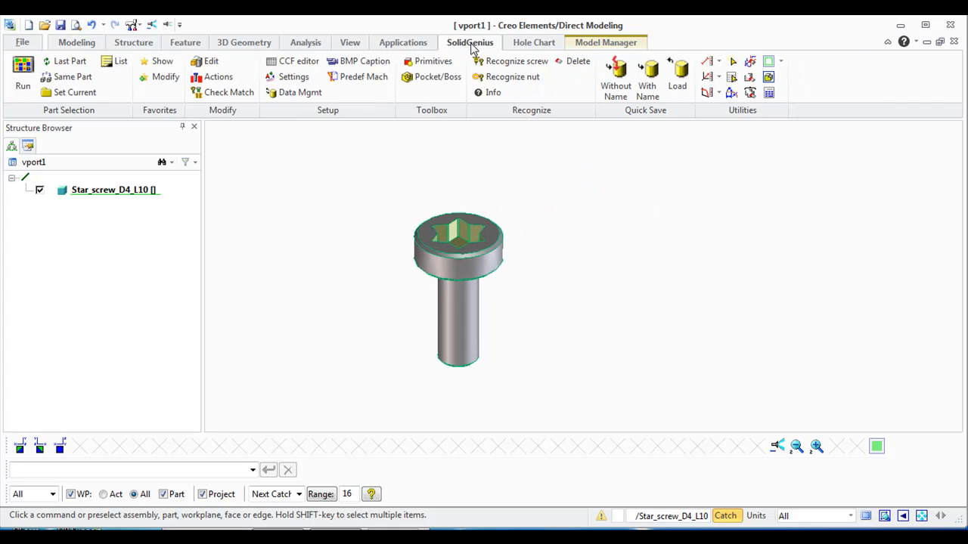
{"action": "left_click", "coordinate": [491, 93]}
{"action": "left_click", "coordinate": [466, 252]}
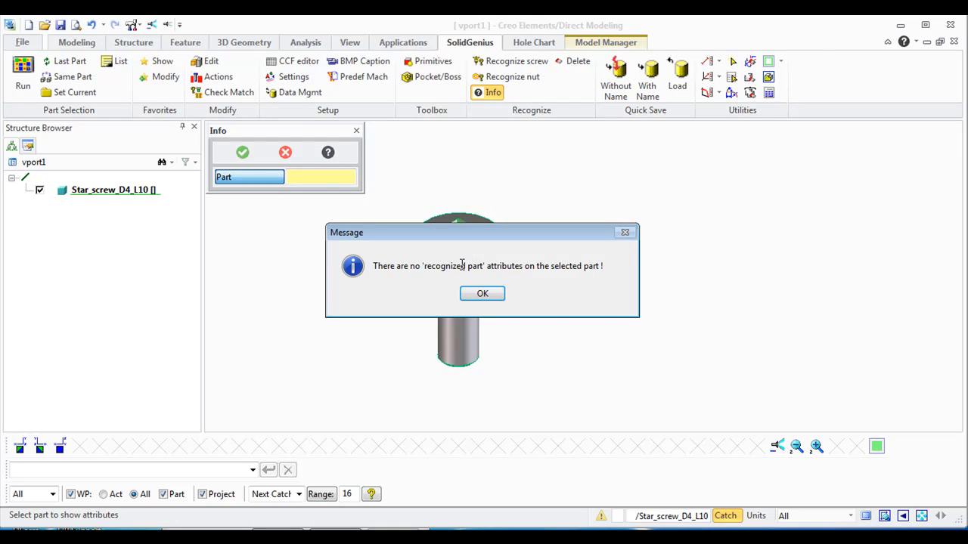
{"action": "left_click", "coordinate": [481, 294]}
{"action": "left_click", "coordinate": [285, 152]}
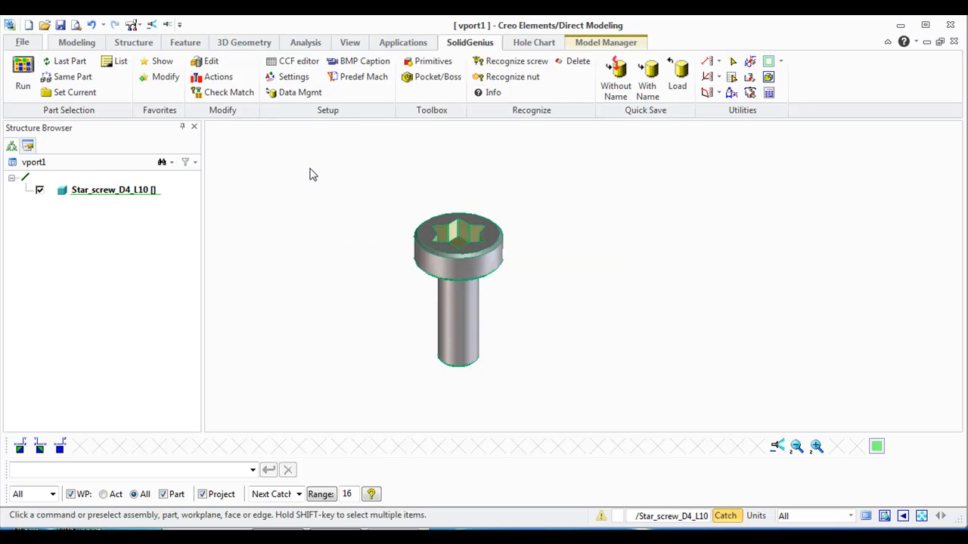
Create a copy of the star screw and place it beside the original.
{"action": "left_click", "coordinate": [463, 243]}
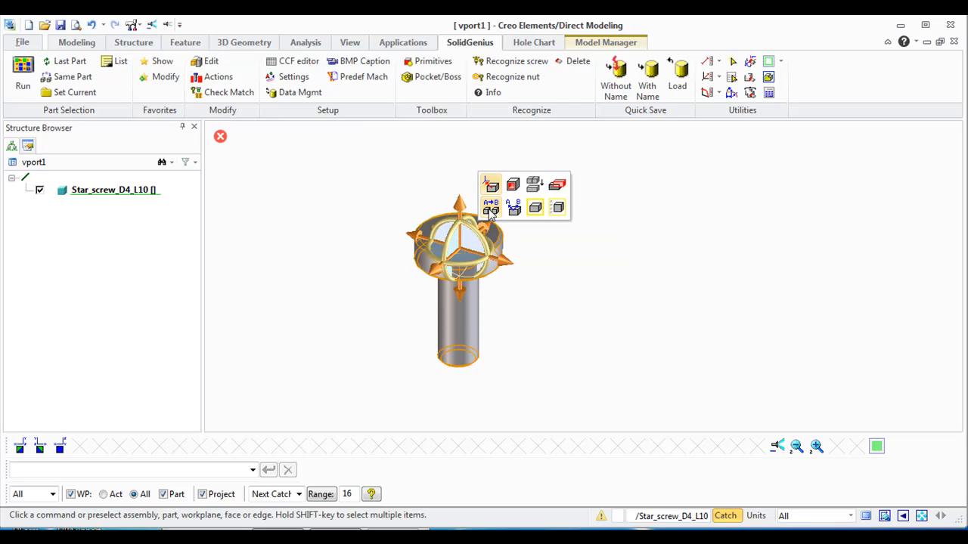
{"action": "left_click", "coordinate": [487, 183]}
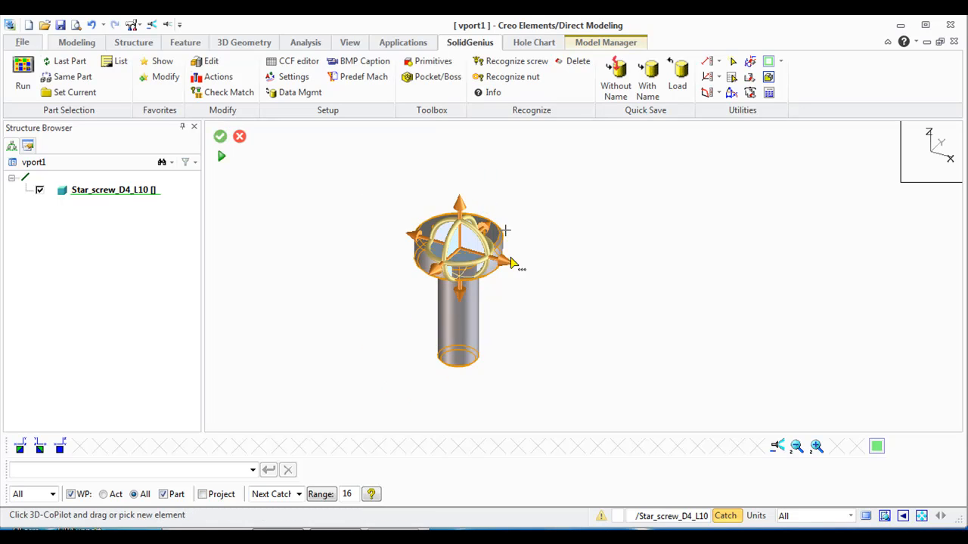
{"action": "left_click_drag", "start_coordinate": [508, 270], "coordinate": [654, 321]}
{"action": "middle_click", "coordinate": [587, 198]}
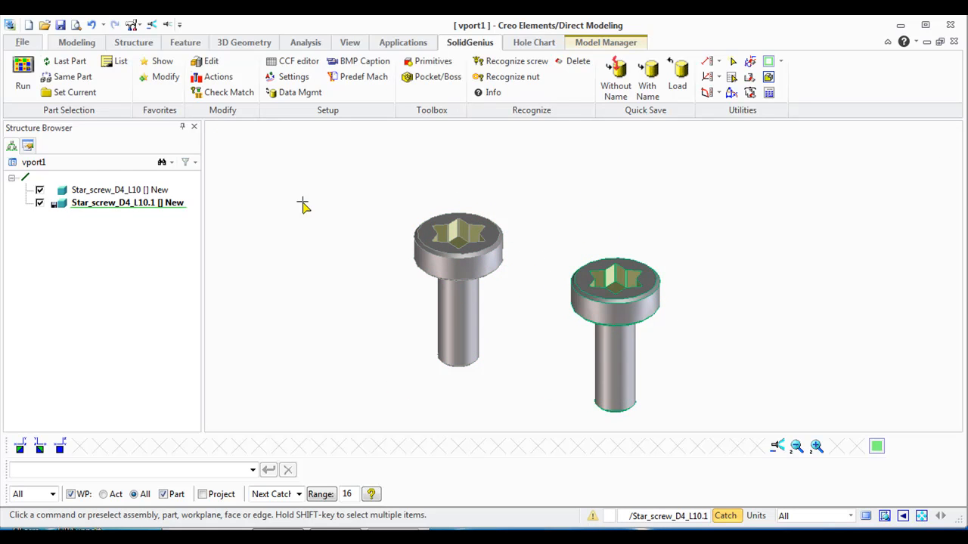
Rename the original screw part as Star_screw_D4_L10_Fix.
{"action": "left_click", "coordinate": [102, 191]}
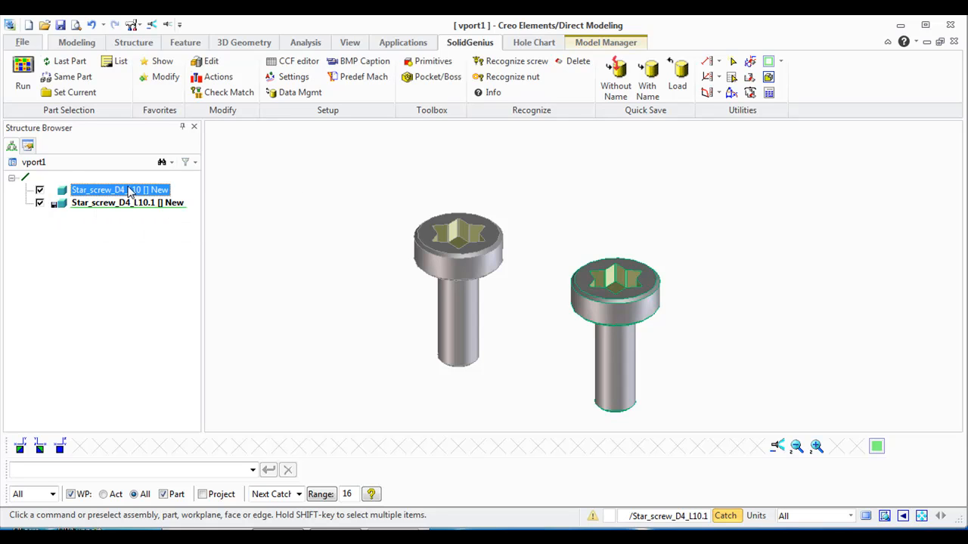
{"action": "left_click", "coordinate": [137, 191]}
{"action": "left_click", "coordinate": [150, 190]}
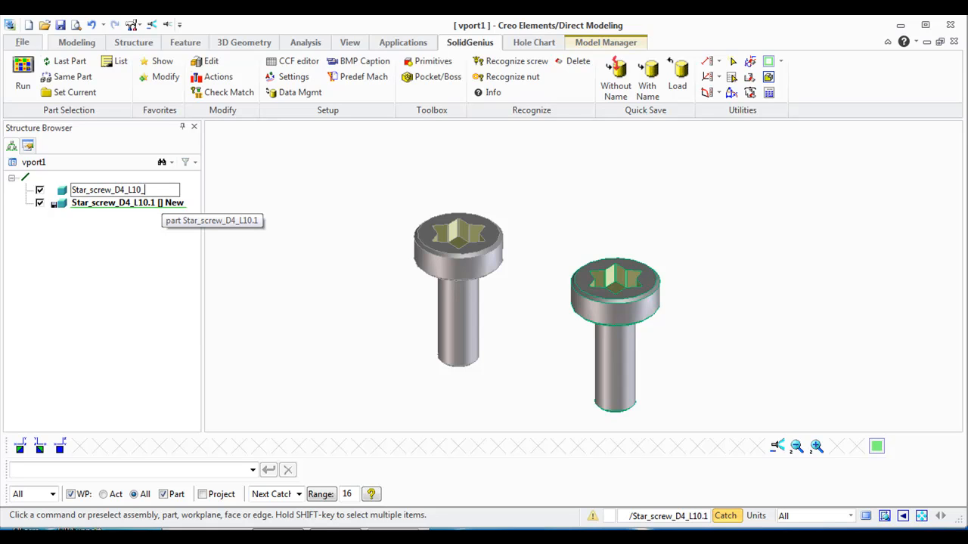
{"action": "key", "text": "Return"}
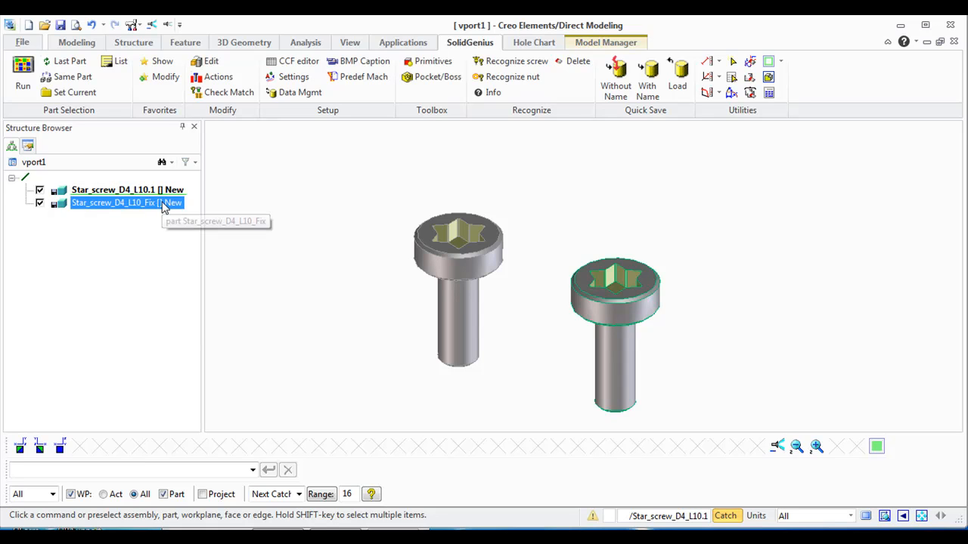
Rename the copied screw part as Star_screw_D4_L10.1_Rel.
{"action": "left_click", "coordinate": [145, 191]}
{"action": "left_click", "coordinate": [160, 196]}
{"action": "key", "text": "End"}
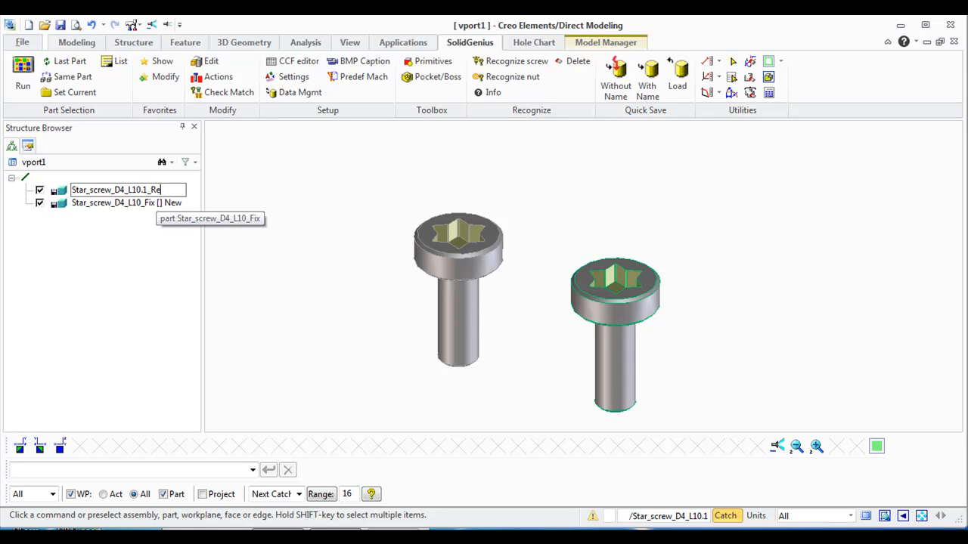
{"action": "type", "text": "_Rel"}
{"action": "key", "text": "Return"}
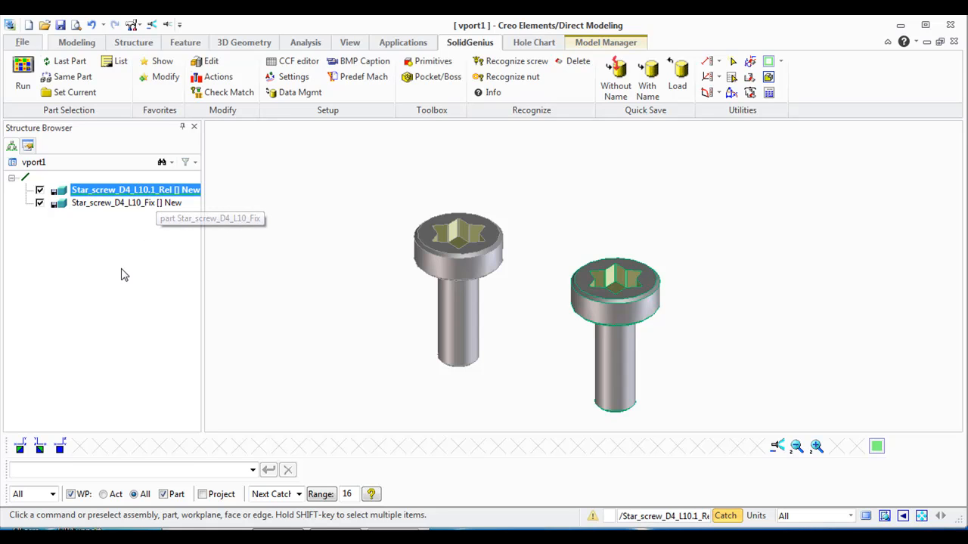
Hide the Star_screw_D4_L10.1_Rel part and start screw recognition for the remaining visible screw.
{"action": "middle_click_drag", "start_coordinate": [323, 262], "coordinate": [307, 249]}
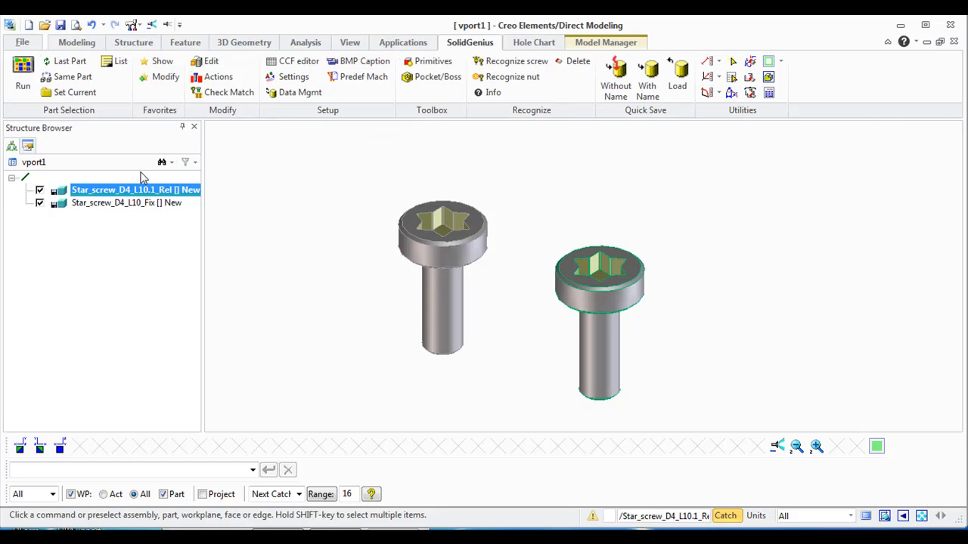
{"action": "left_click", "coordinate": [39, 190]}
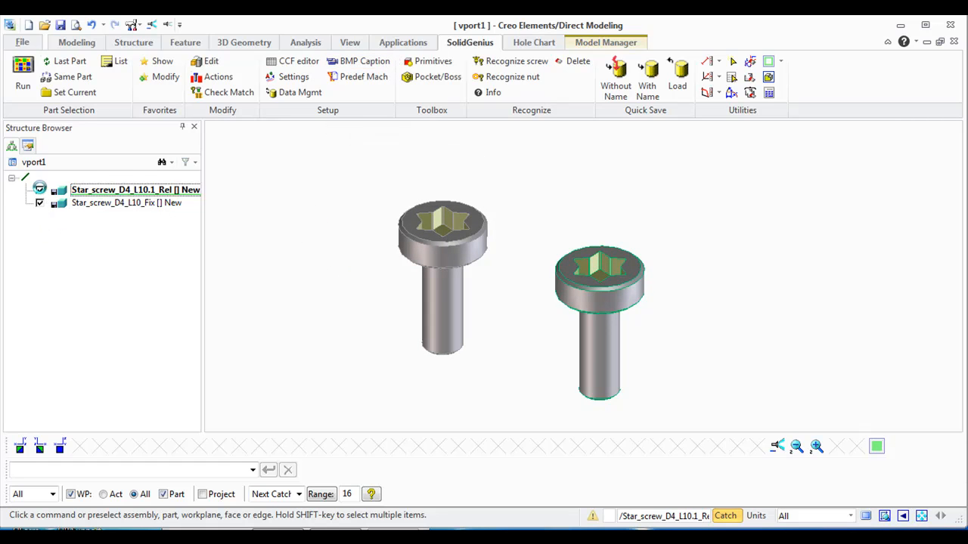
{"action": "left_click", "coordinate": [487, 62]}
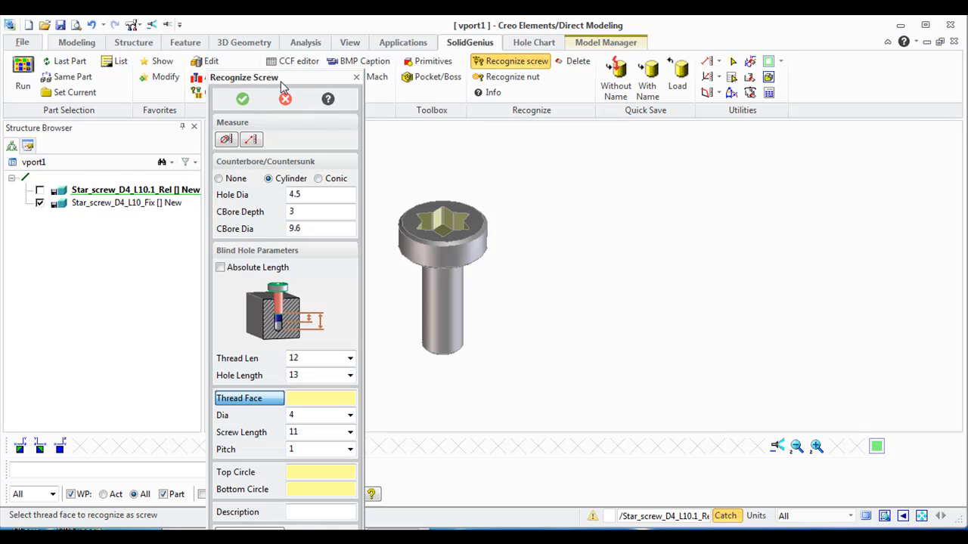
Measure the diameters of the screw's head and shank, and set the counterbore diameter to 10.
{"action": "left_click_drag", "start_coordinate": [281, 72], "coordinate": [270, 22]}
{"action": "left_click", "coordinate": [240, 87]}
{"action": "left_click", "coordinate": [458, 259]}
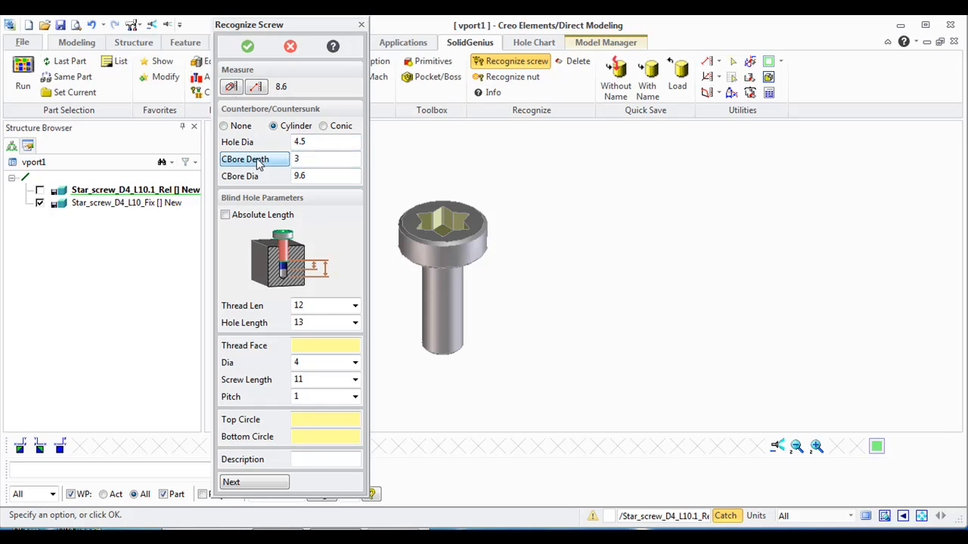
{"action": "left_click", "coordinate": [231, 86]}
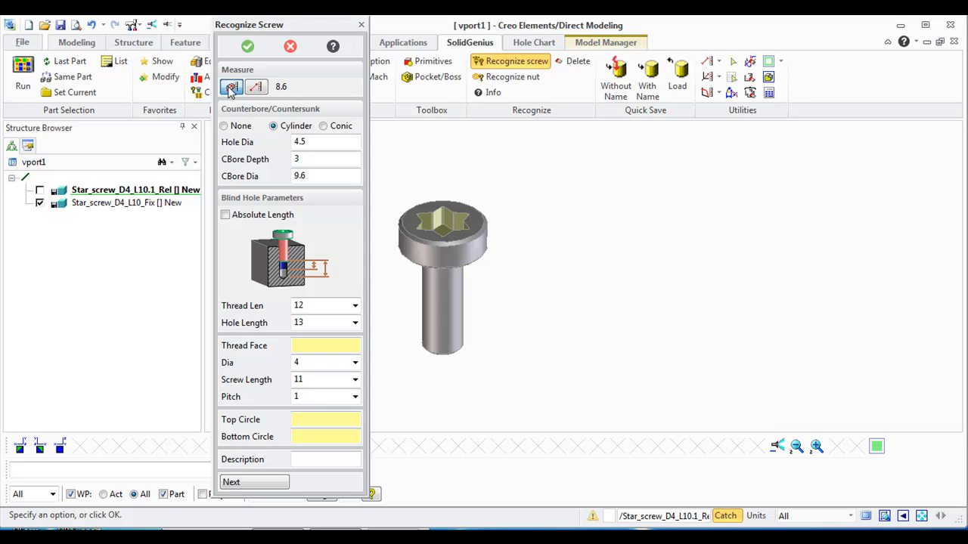
{"action": "left_click", "coordinate": [444, 314]}
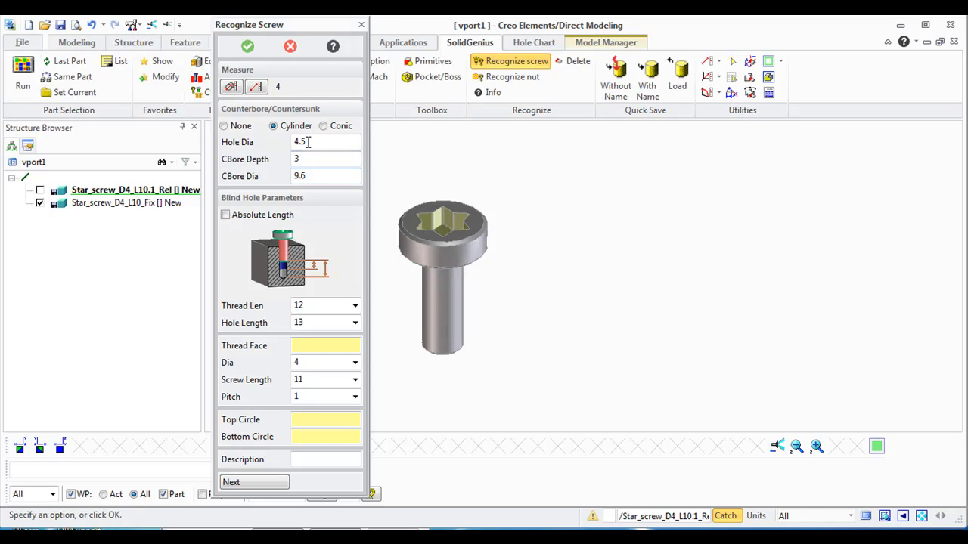
{"action": "left_click", "coordinate": [266, 182]}
{"action": "type", "text": "10"}
{"action": "key", "text": "Return"}
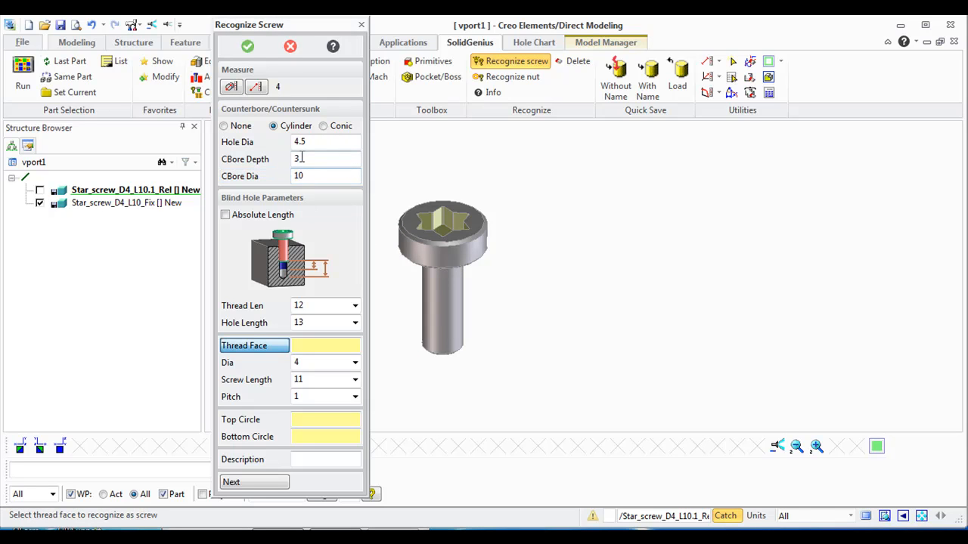
Measure the height of the screw head and set the counterbore depth to 3.1.
{"action": "left_click", "coordinate": [257, 87]}
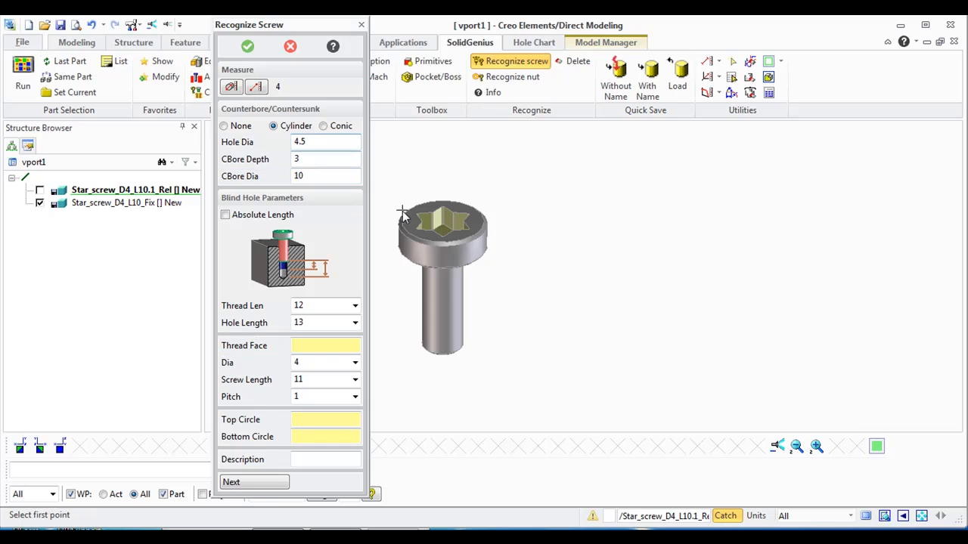
{"action": "left_click", "coordinate": [482, 214]}
{"action": "middle_click_drag", "start_coordinate": [527, 275], "coordinate": [527, 230]}
{"action": "left_click", "coordinate": [477, 270]}
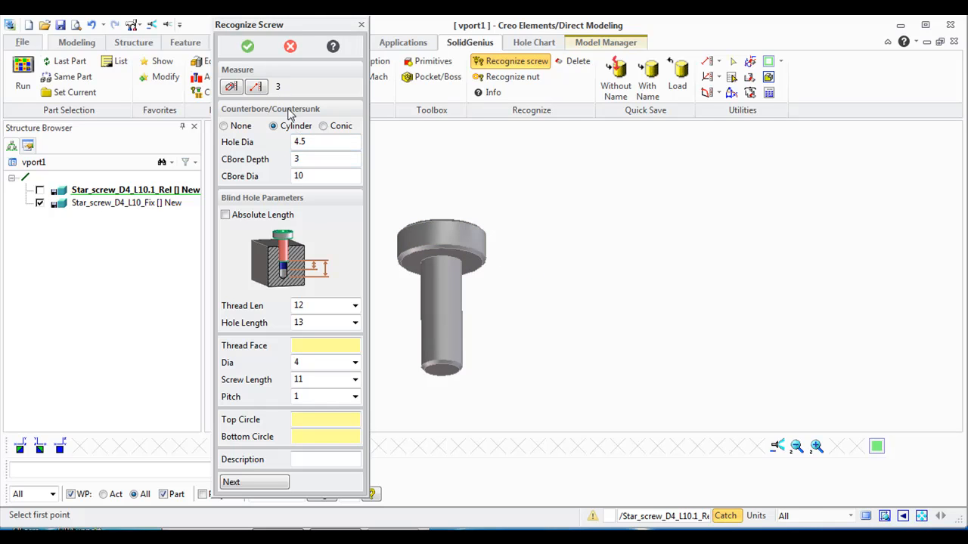
{"action": "type", "text": ".1"}
{"action": "key", "text": "Return"}
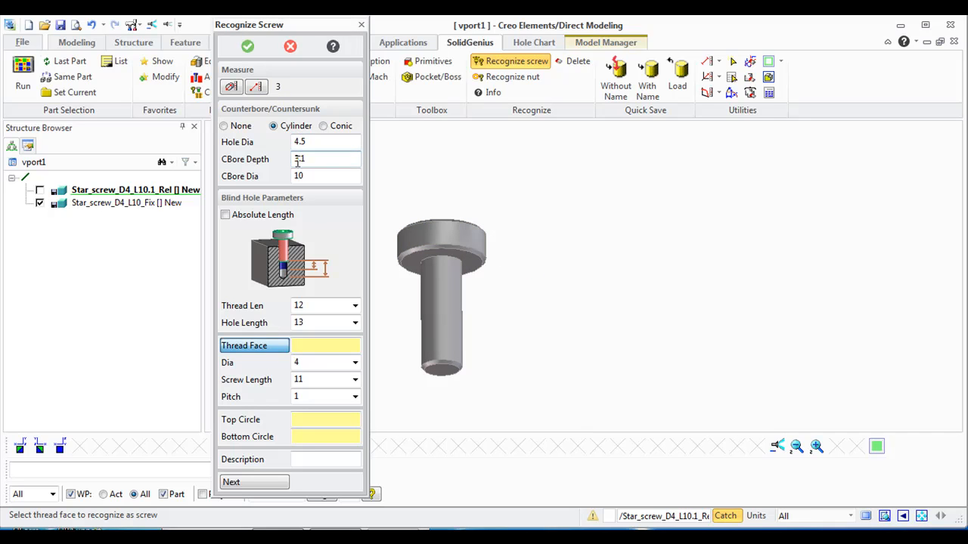
Enable absolute length for the blind hole, keeping a thread length of 12 and a hole length of 13.
{"action": "left_click", "coordinate": [225, 215]}
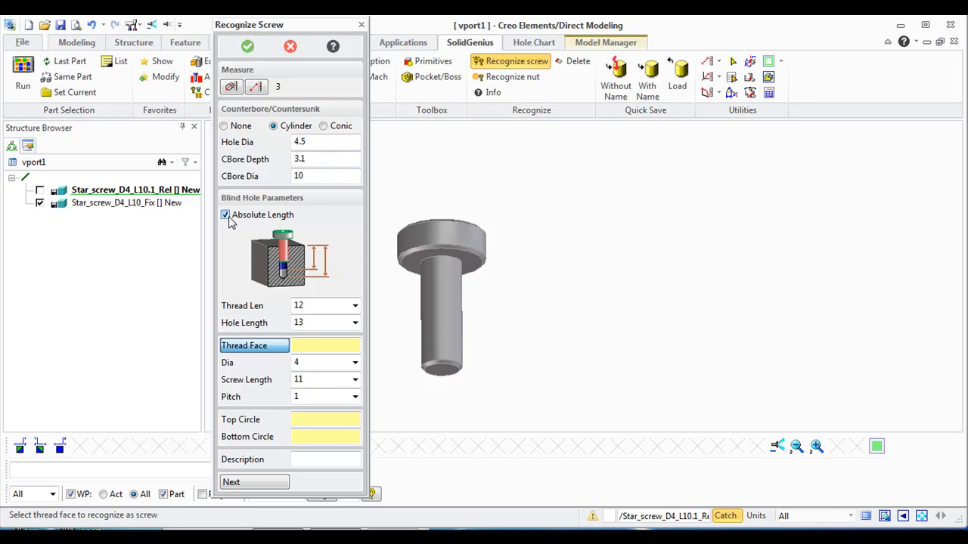
{"action": "left_click", "coordinate": [318, 306]}
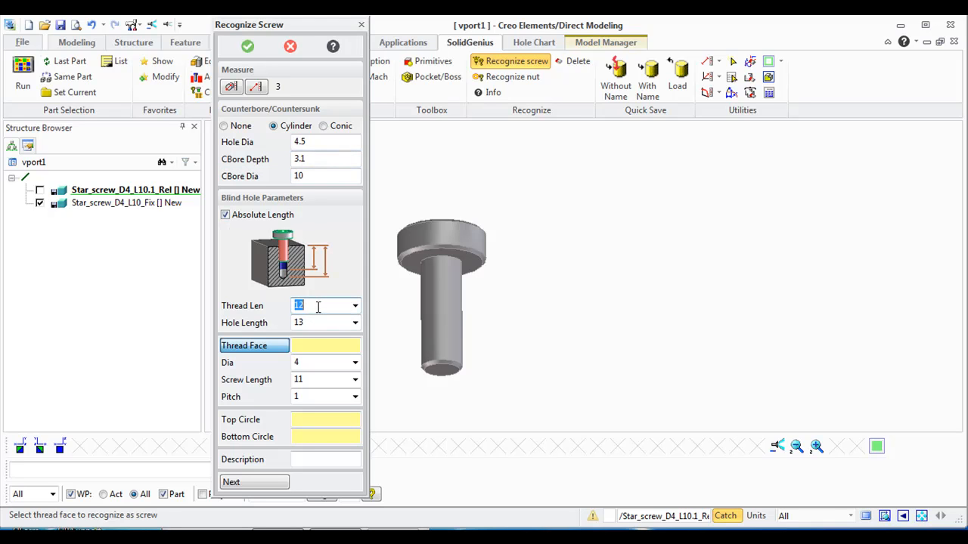
{"action": "left_click", "coordinate": [310, 380]}
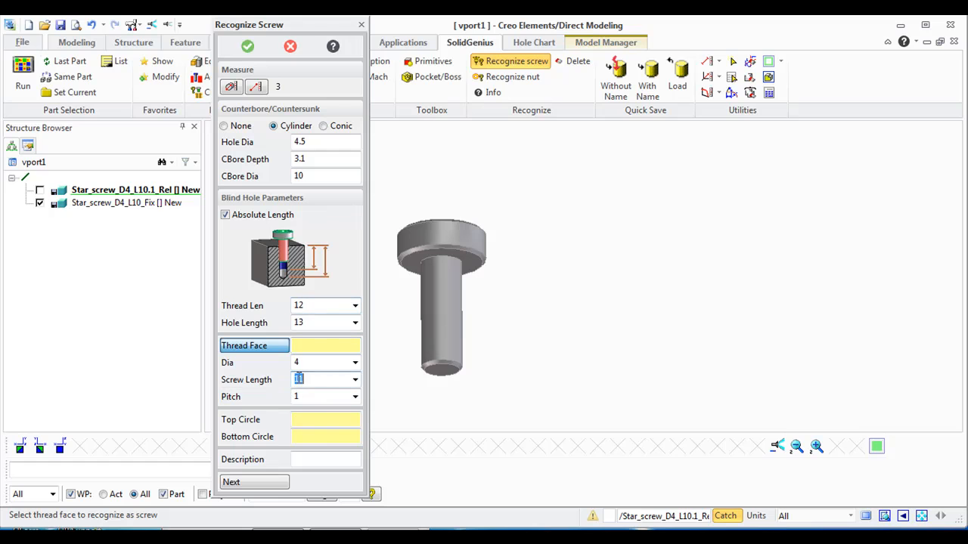
{"action": "left_click", "coordinate": [312, 305]}
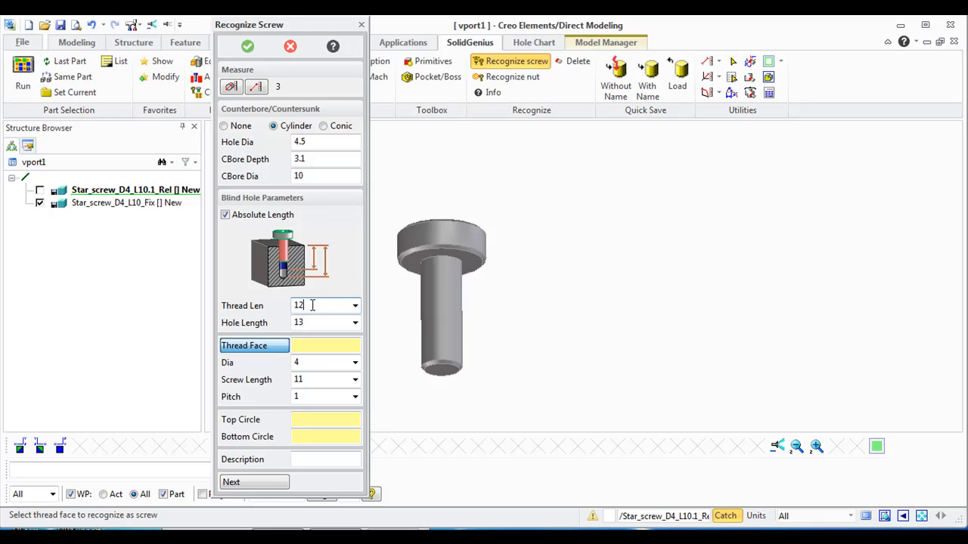
{"action": "left_click", "coordinate": [312, 305]}
{"action": "left_click", "coordinate": [307, 321]}
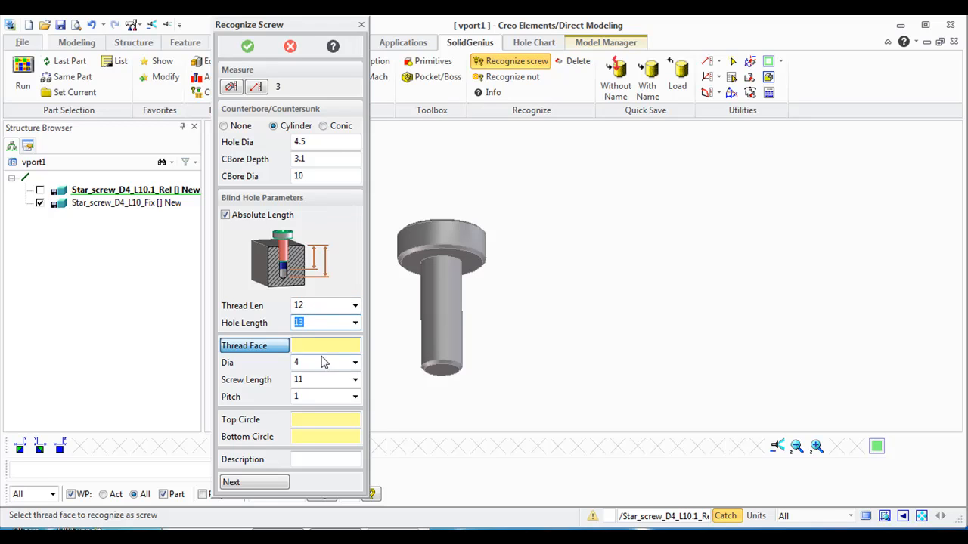
Define the shank as the thread face, with its edge at the head as top circle and its end edge as bottom circle.
{"action": "left_click", "coordinate": [444, 323]}
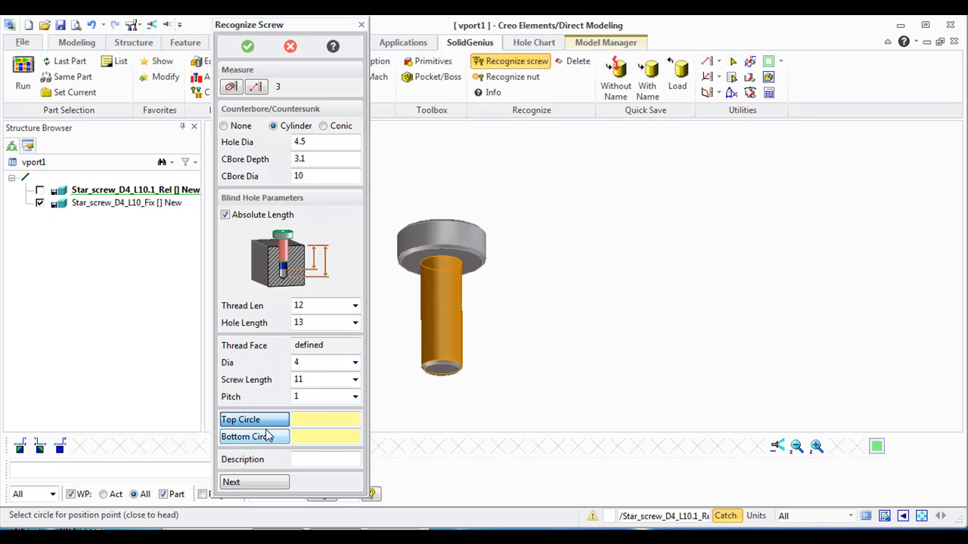
{"action": "left_click", "coordinate": [437, 268]}
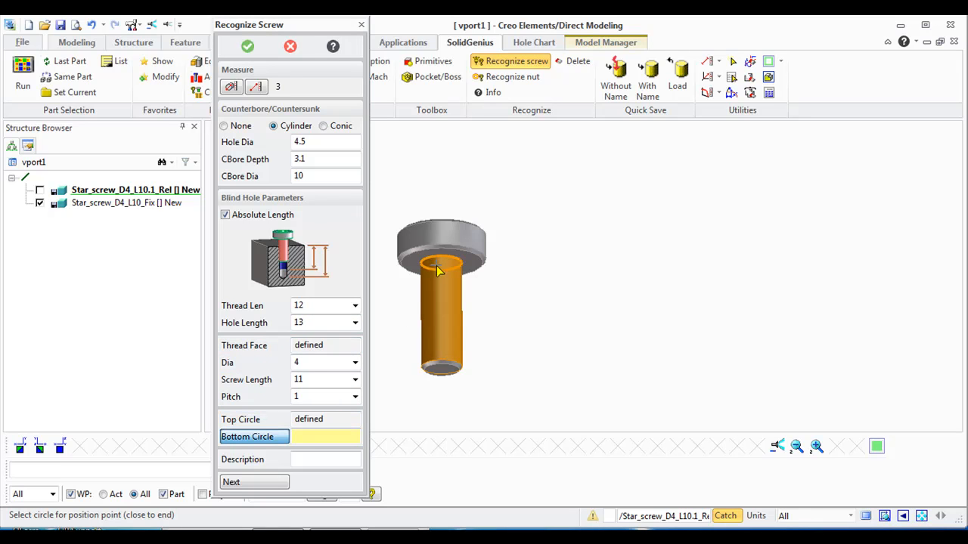
{"action": "left_click", "coordinate": [441, 370]}
Describe the screw as "Star D4 L11", apply the recognition and close the Recognize Screw tool.
{"action": "left_click", "coordinate": [302, 459]}
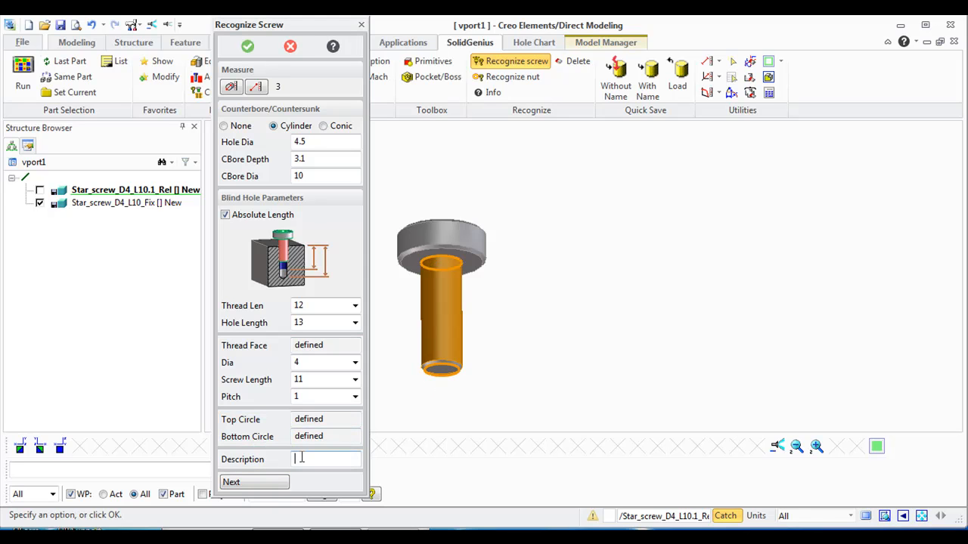
{"action": "type", "text": "Fi"}
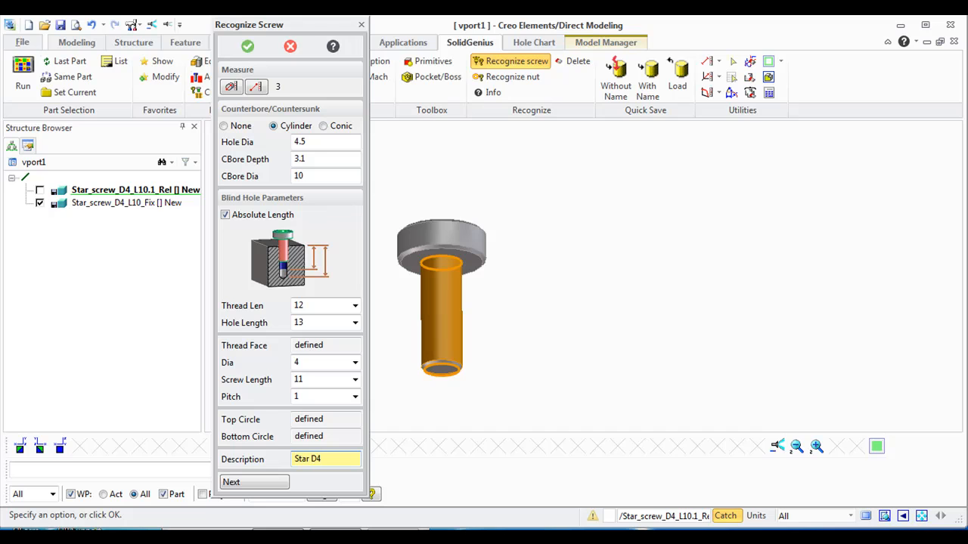
{"action": "type", "text": "1"}
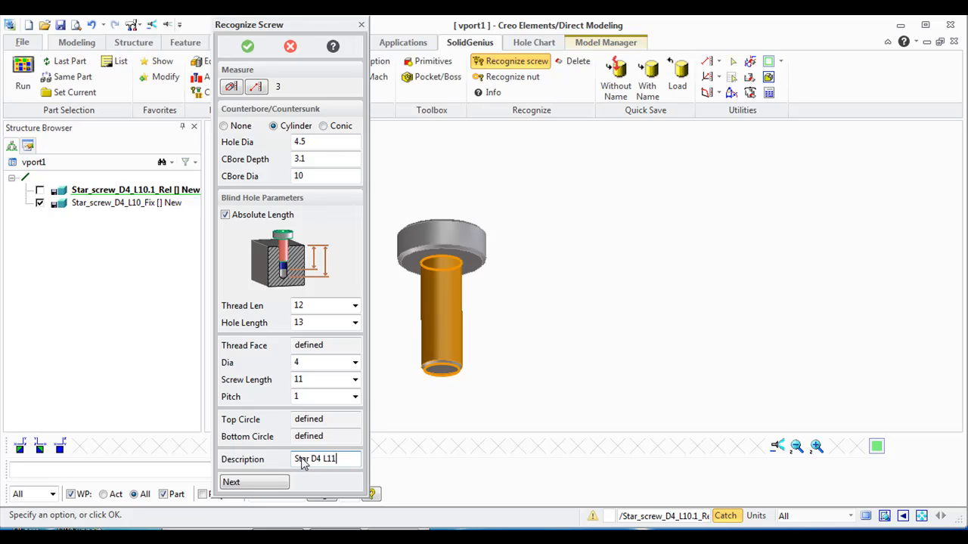
{"action": "left_click", "coordinate": [250, 482]}
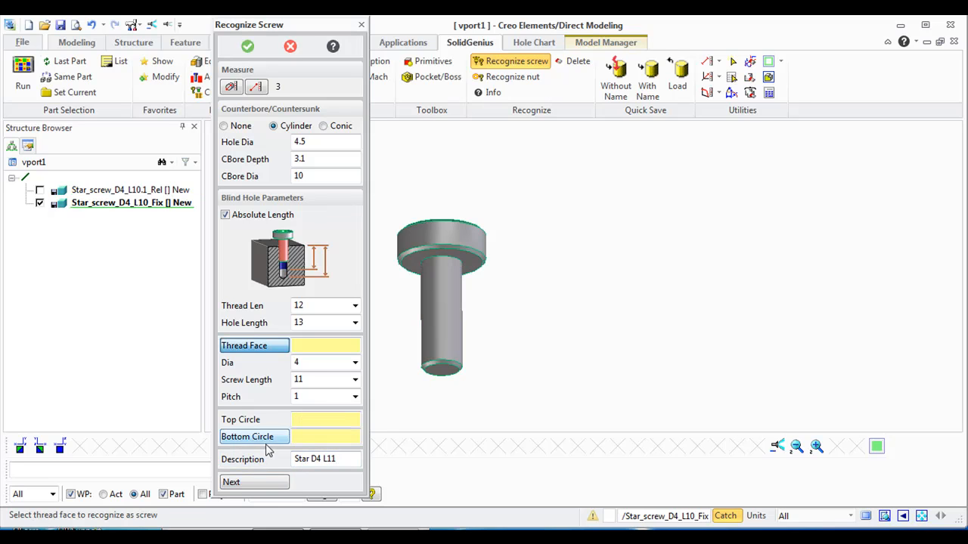
{"action": "left_click", "coordinate": [290, 46]}
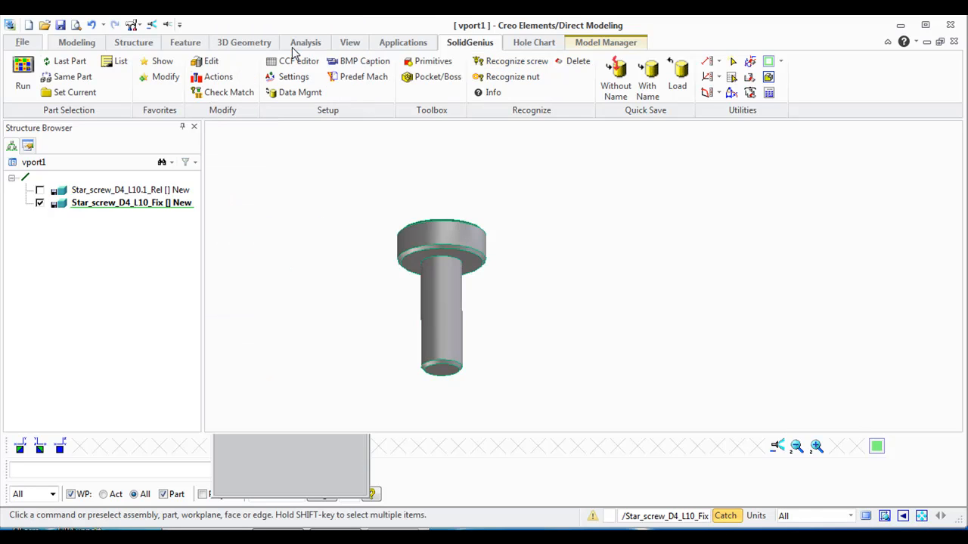
Show only the Star_screw_D4_L10.1_Rel part and set its relative blind hole parameters in Recognize Screw: thread length 2, hole length 4.
{"action": "left_click", "coordinate": [40, 202]}
{"action": "left_click", "coordinate": [39, 190]}
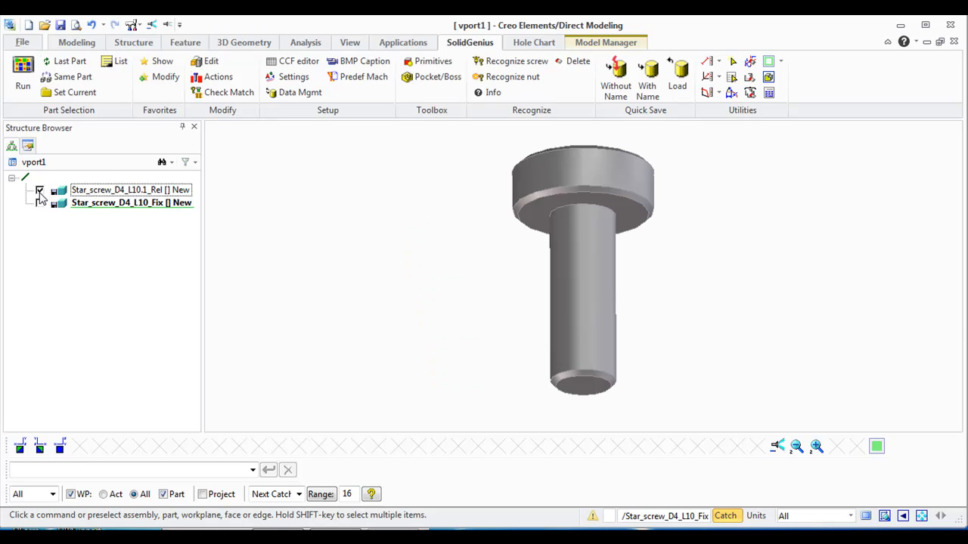
{"action": "left_click", "coordinate": [516, 61]}
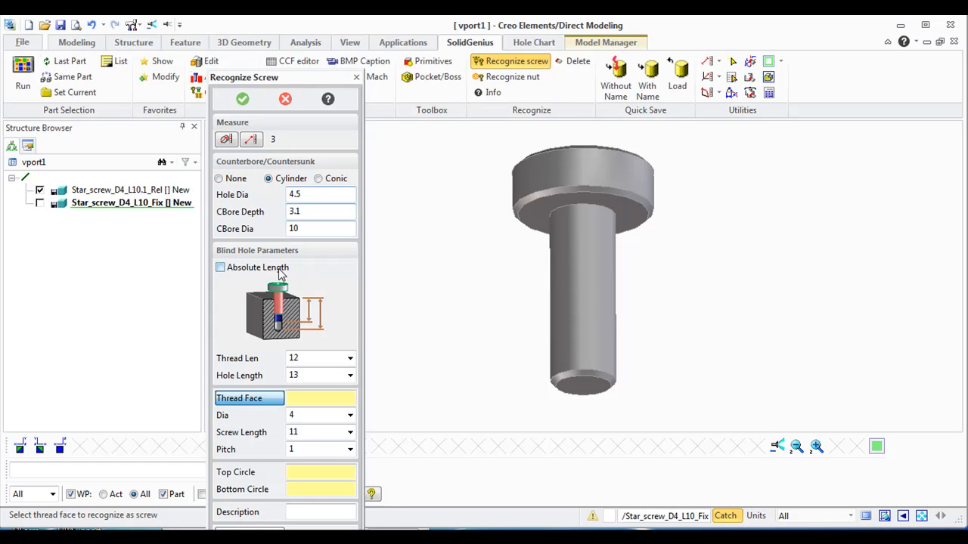
{"action": "left_click", "coordinate": [320, 359]}
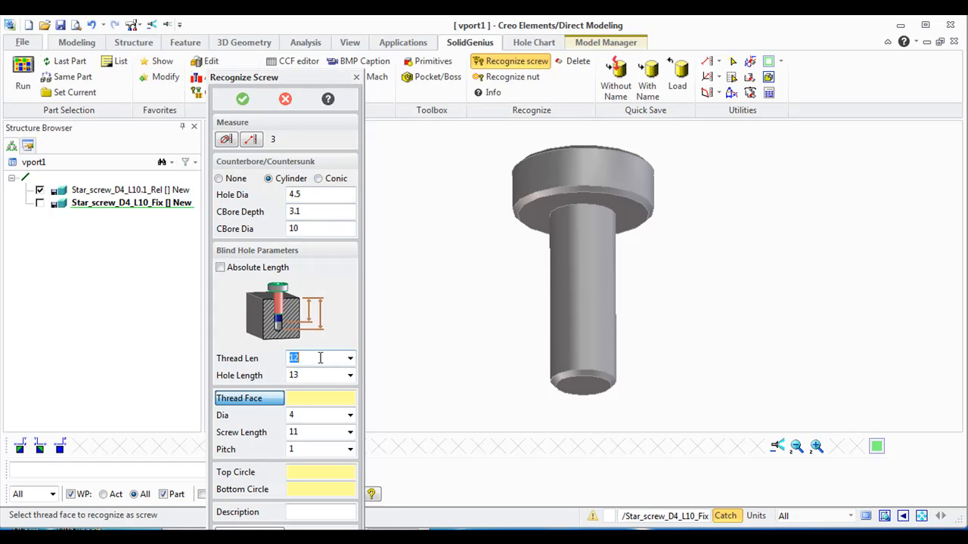
{"action": "type", "text": "2"}
{"action": "key", "text": "Return"}
{"action": "left_click", "coordinate": [317, 374]}
{"action": "type", "text": "4"}
{"action": "key", "text": "Return"}
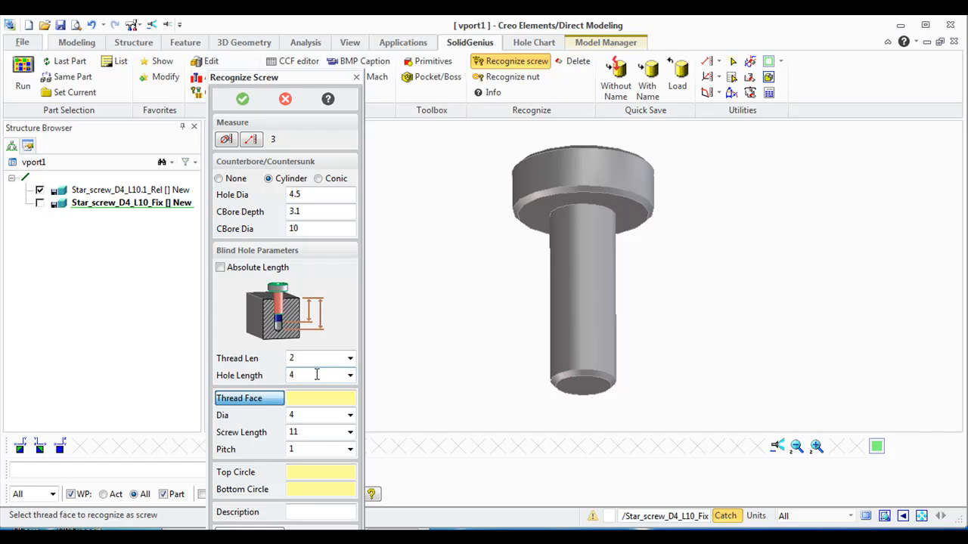
Define the relative screw's shank as thread face, the shank edge at the head as top circle and its end edge as bottom circle.
{"action": "left_click", "coordinate": [583, 345]}
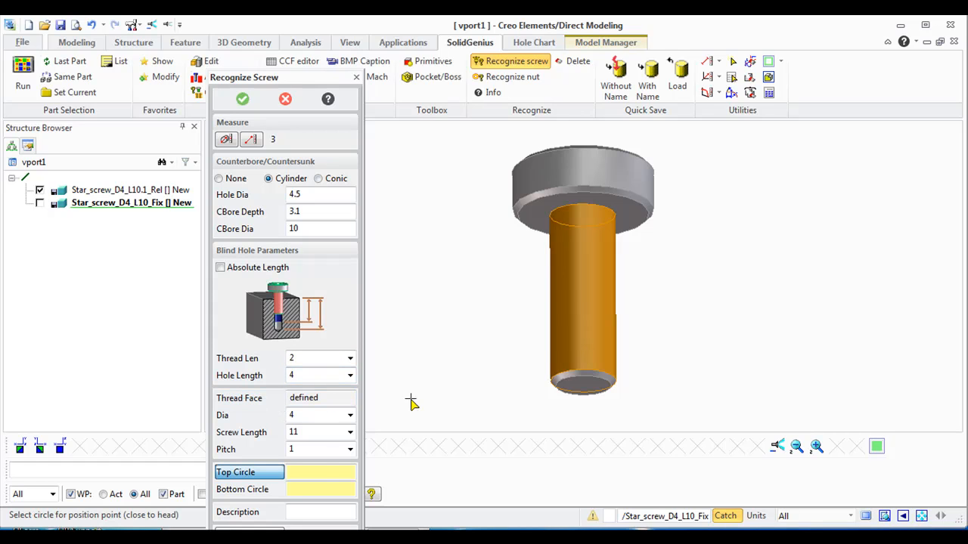
{"action": "left_click", "coordinate": [583, 206]}
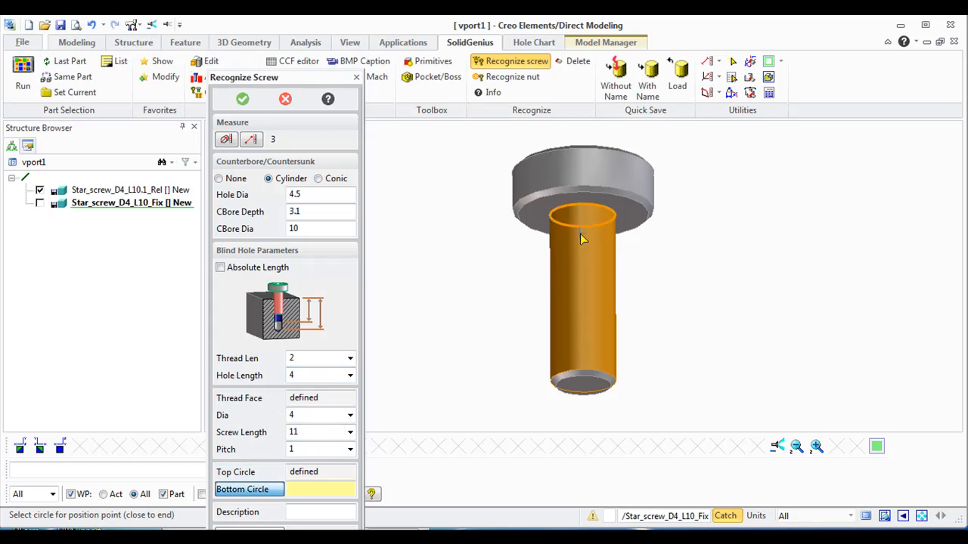
{"action": "left_click", "coordinate": [563, 396]}
Describe the relative screw as "Star D4 L11", apply the recognition and show the Star_screw_D4_L10_Fix part again.
{"action": "left_click", "coordinate": [316, 511]}
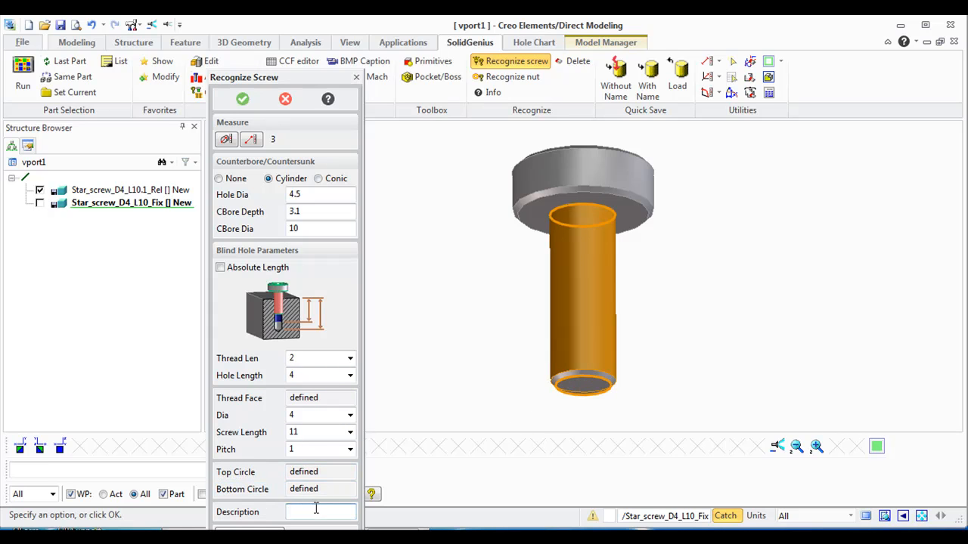
{"action": "type", "text": "Star D"}
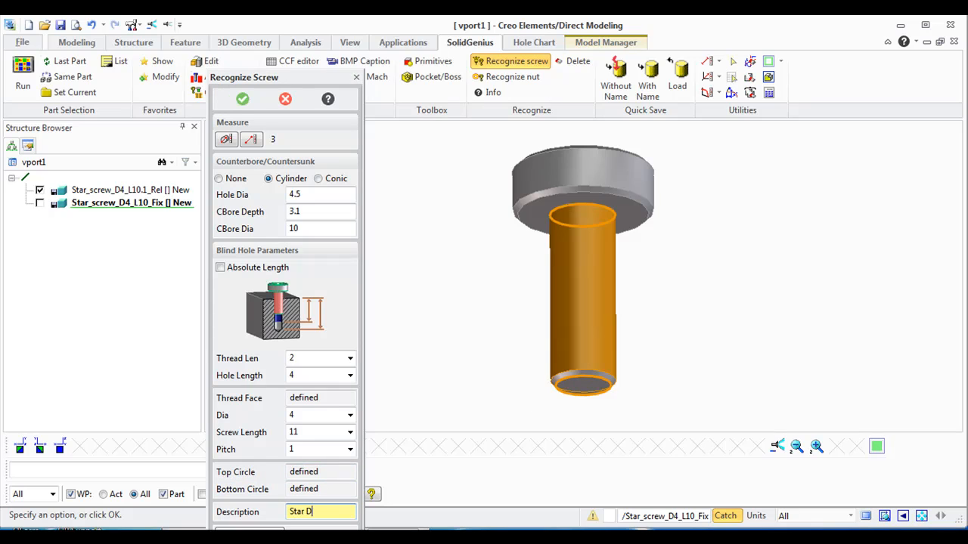
{"action": "type", "text": "4 L11"}
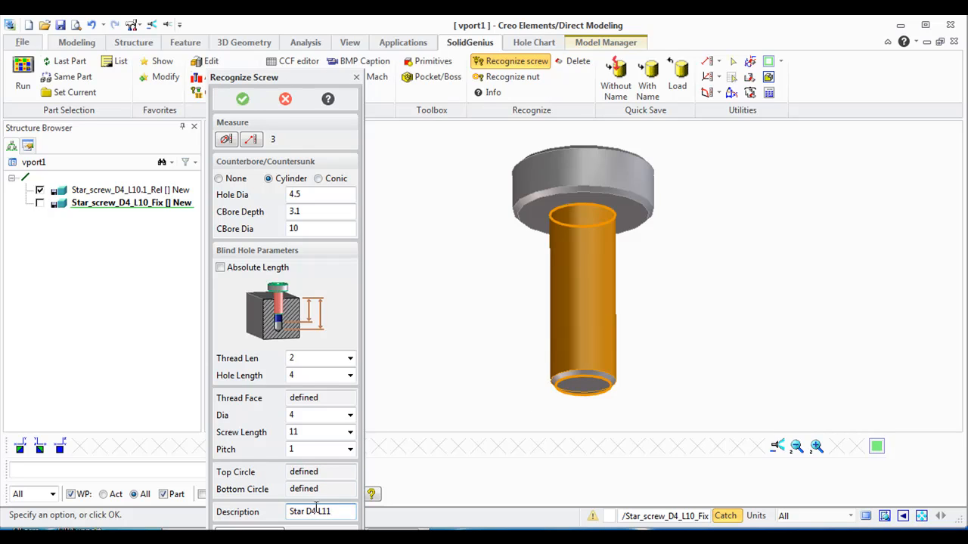
{"action": "left_click", "coordinate": [242, 98]}
{"action": "left_click", "coordinate": [40, 203]}
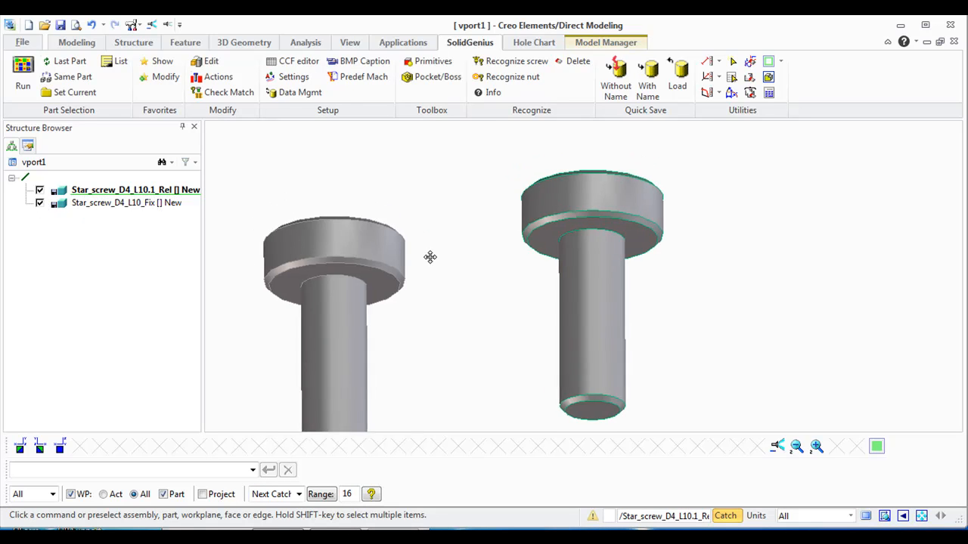
Save the Star_screw_D4_L10_Fix part to Model Manager as a new entry with the default save type.
{"action": "scroll", "coordinate": [431, 250], "scroll_direction": "down", "scroll_amount": 3}
{"action": "middle_click_drag", "start_coordinate": [436, 241], "coordinate": [456, 310]}
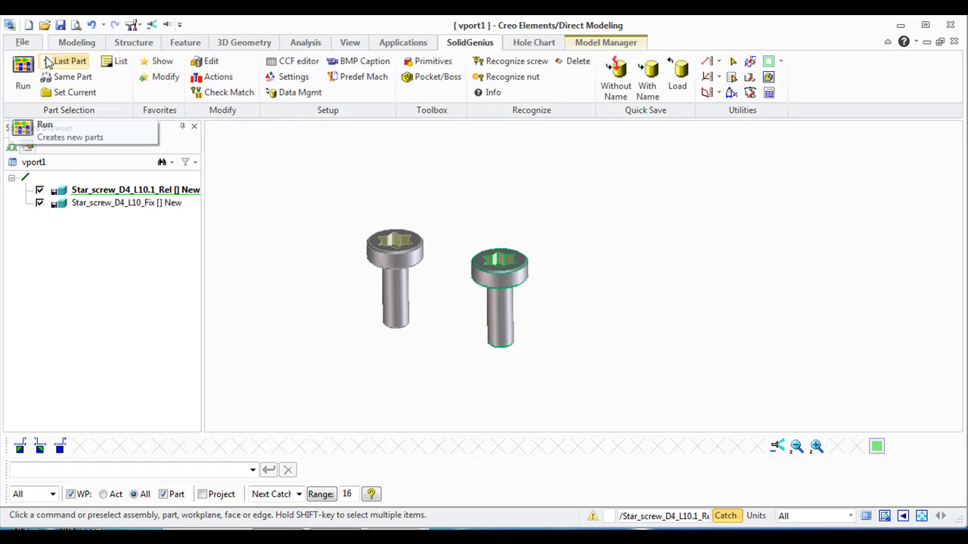
{"action": "left_click", "coordinate": [22, 44]}
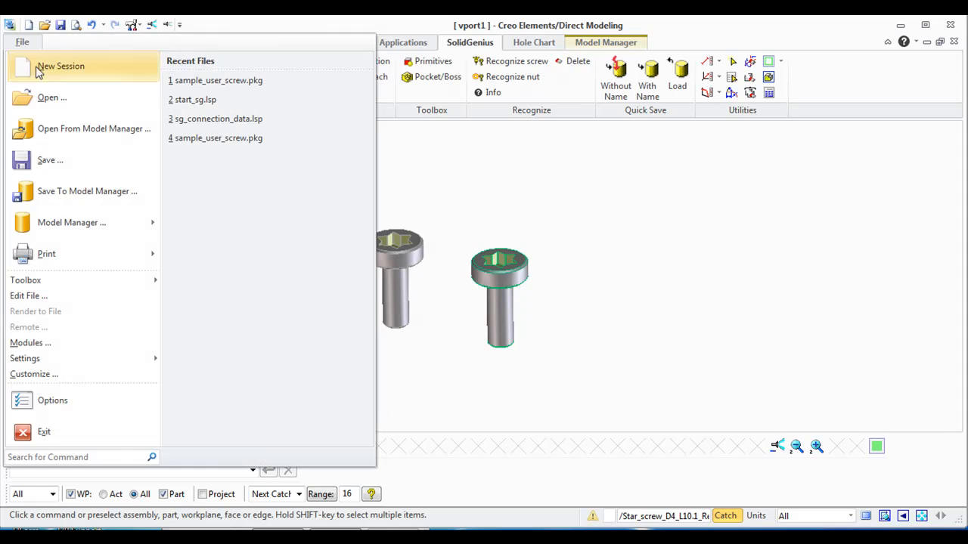
{"action": "left_click", "coordinate": [66, 193]}
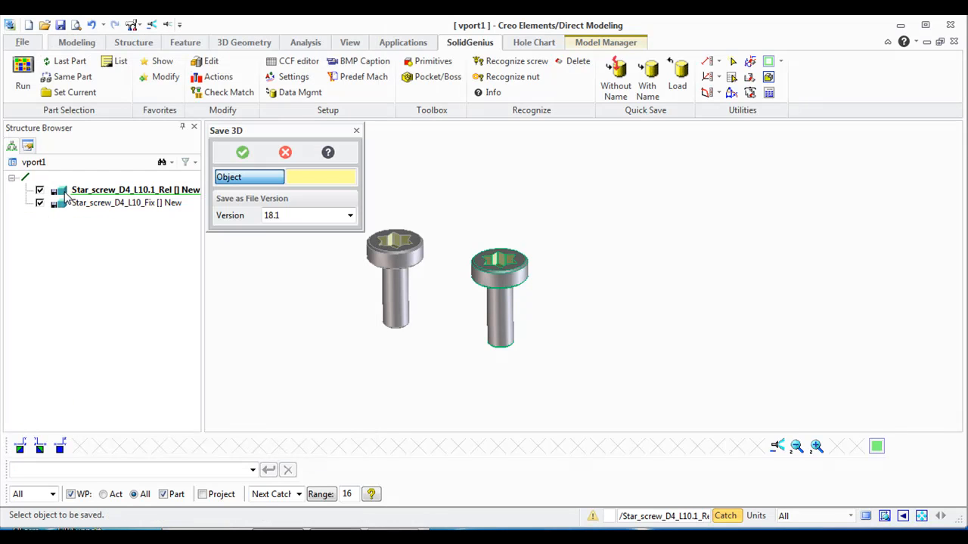
{"action": "left_click", "coordinate": [390, 244]}
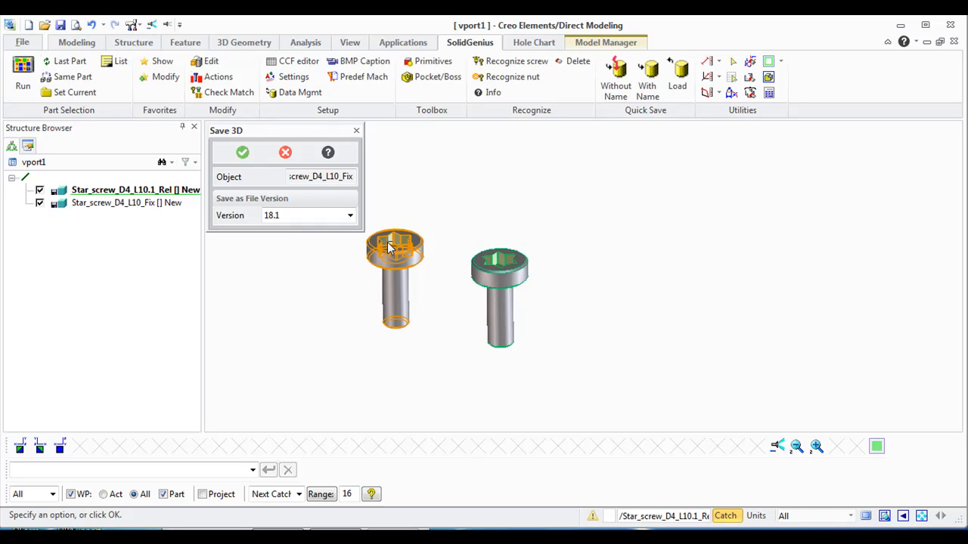
{"action": "left_click", "coordinate": [242, 153]}
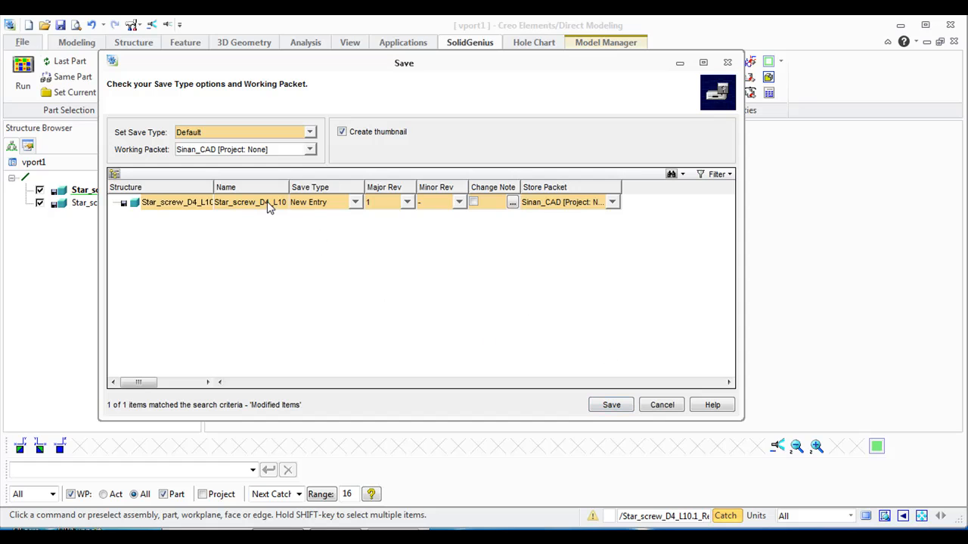
{"action": "left_click", "coordinate": [609, 404]}
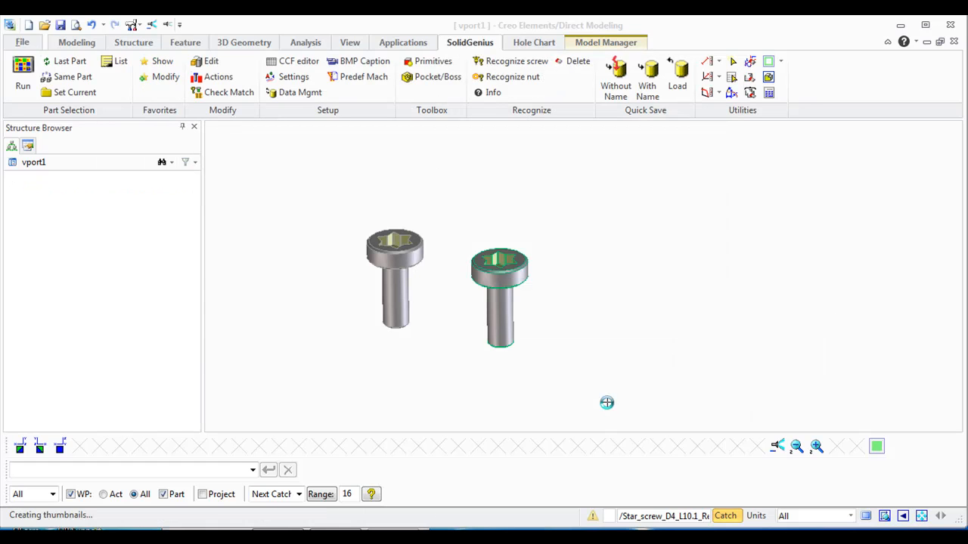
Save the Star_screw_D4_L10.1_Rel part to Model Manager as a new entry and start a new session.
{"action": "left_click", "coordinate": [27, 45]}
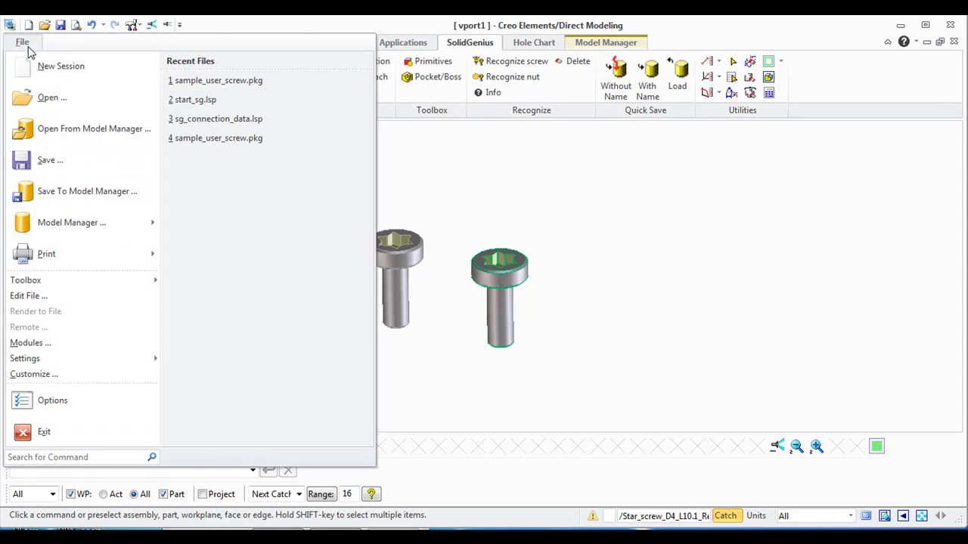
{"action": "left_click", "coordinate": [68, 191]}
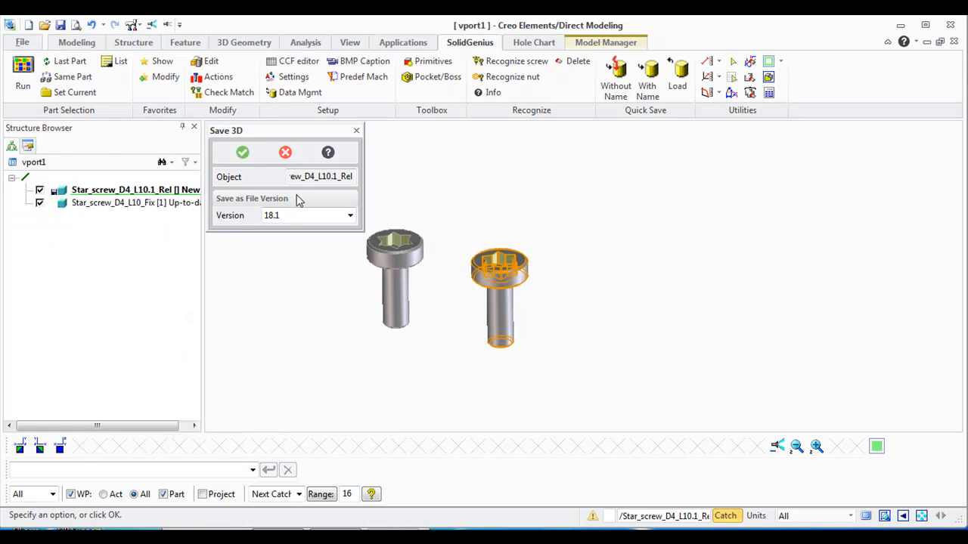
{"action": "left_click", "coordinate": [242, 153]}
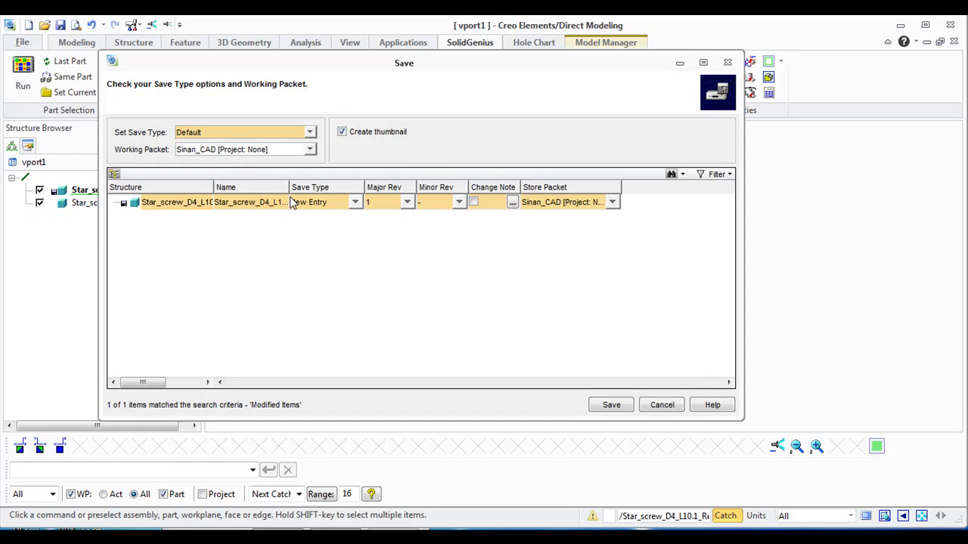
{"action": "left_click", "coordinate": [614, 406]}
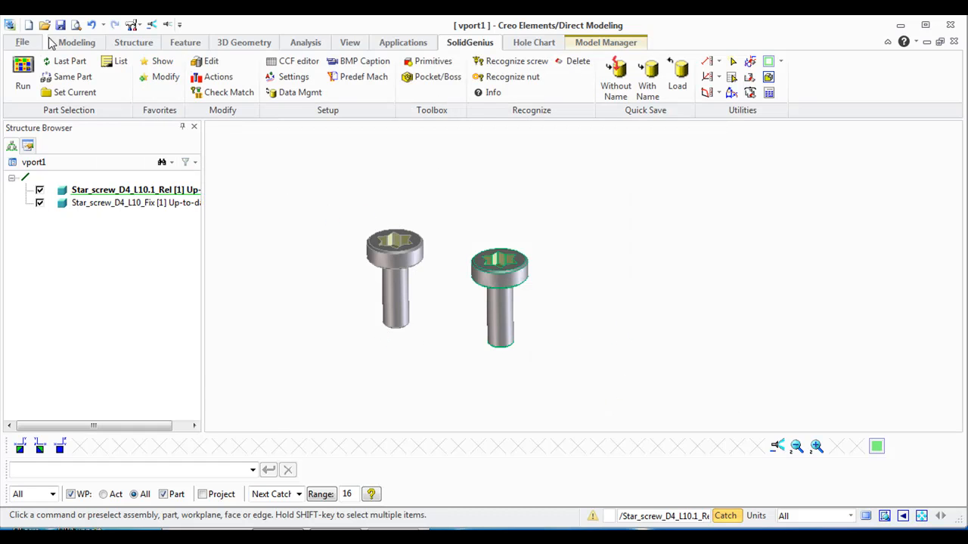
{"action": "left_click", "coordinate": [28, 26]}
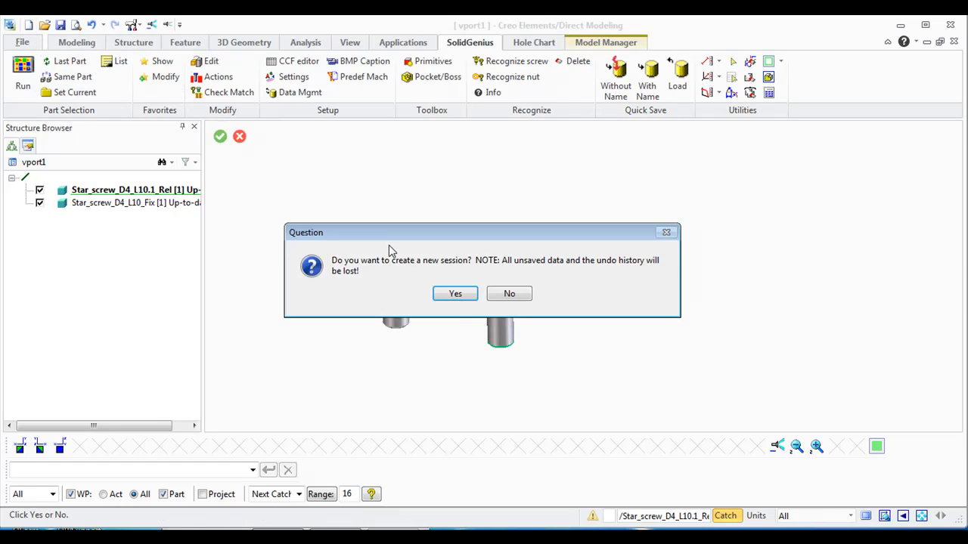
{"action": "left_click", "coordinate": [456, 294]}
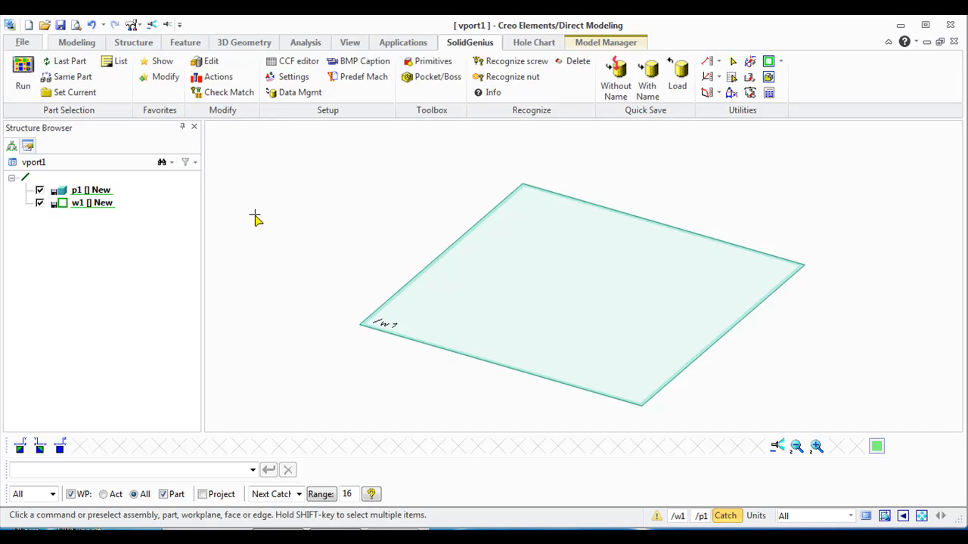
Browse the SolidGenius catalog configuration files to message\English and open call_user_screw.ccf in Notepad++ for editing.
{"action": "left_click", "coordinate": [87, 101]}
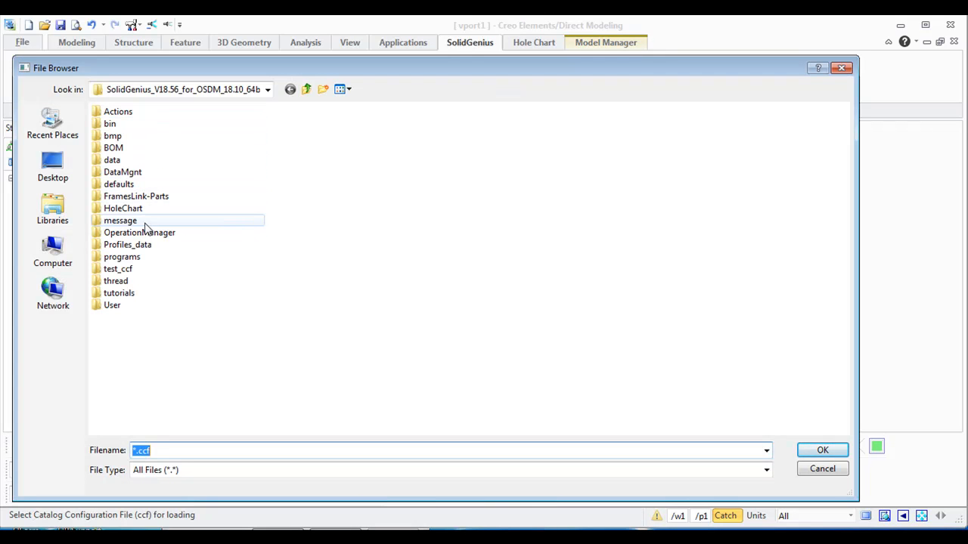
{"action": "left_click", "coordinate": [148, 224]}
{"action": "double_click", "coordinate": [100, 225]}
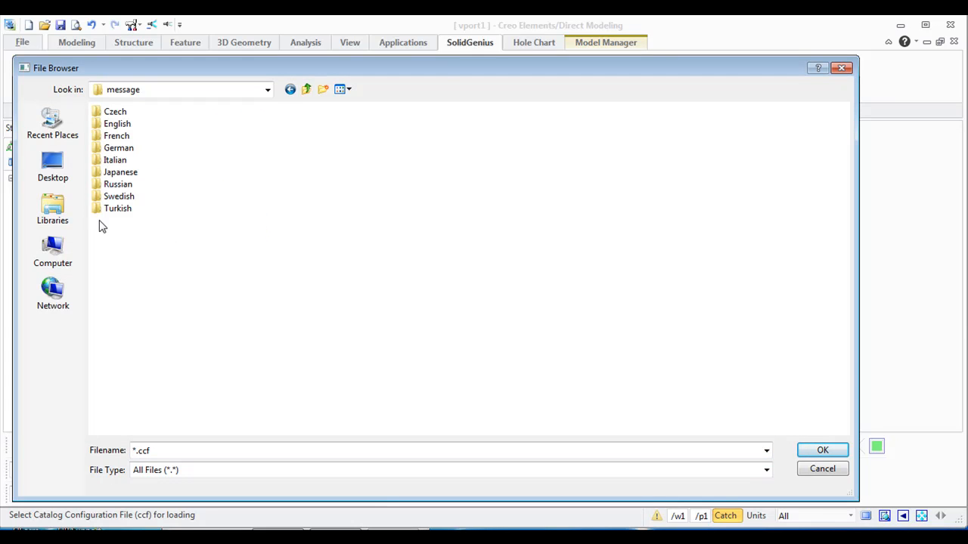
{"action": "double_click", "coordinate": [102, 124]}
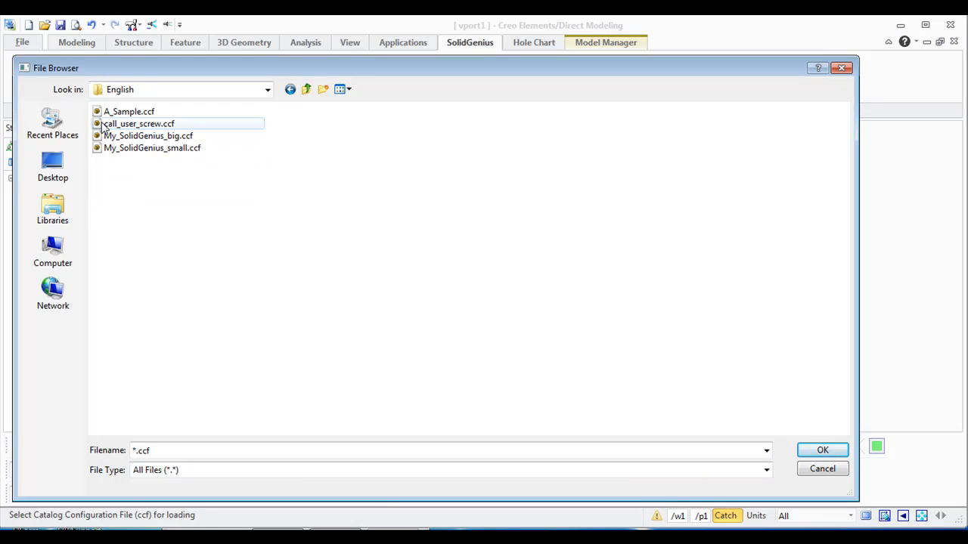
{"action": "left_click", "coordinate": [117, 126]}
{"action": "double_click", "coordinate": [116, 127]}
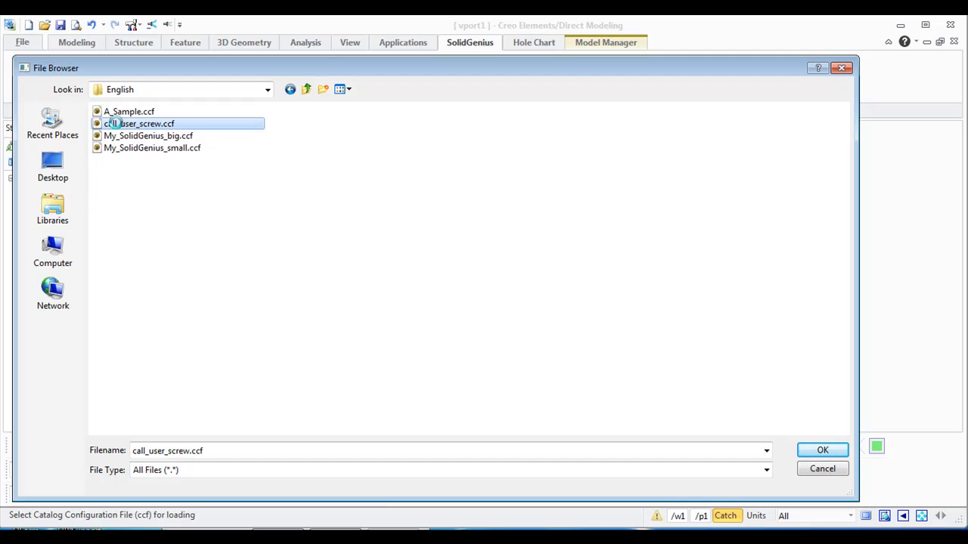
{"action": "right_click", "coordinate": [115, 124]}
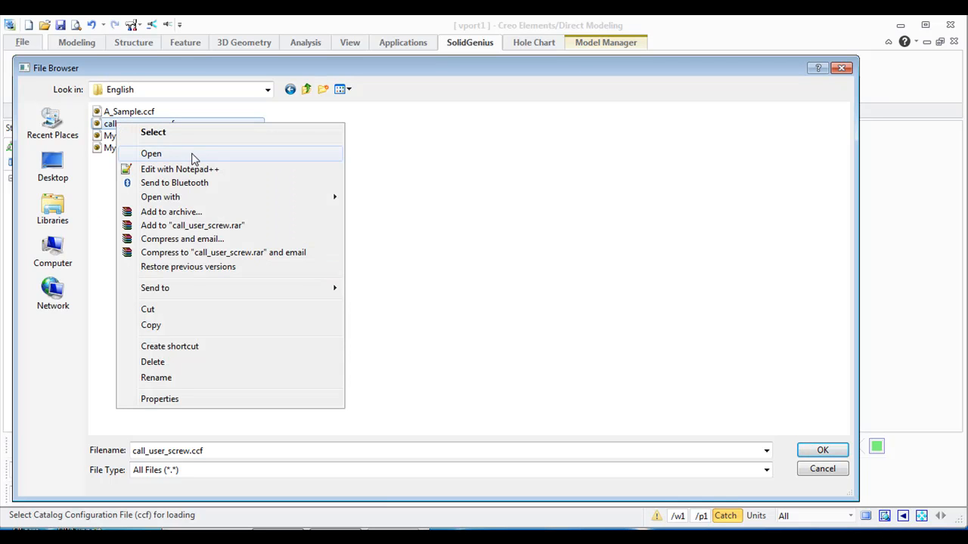
{"action": "left_click", "coordinate": [207, 171]}
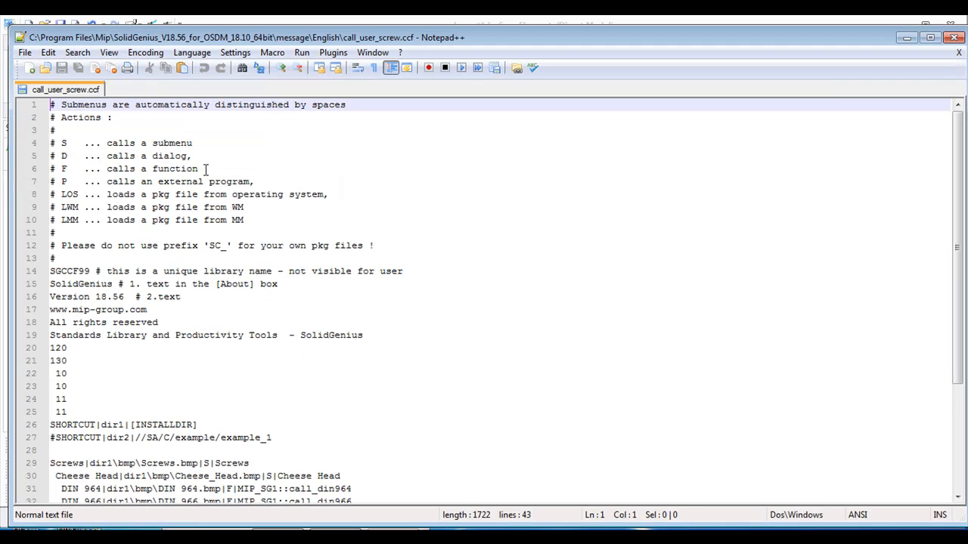
Insert an empty line between the MM Part entry and the User Screws section of the configuration file.
{"action": "left_click", "coordinate": [289, 168]}
{"action": "scroll", "coordinate": [286, 178], "scroll_direction": "down", "scroll_amount": 4}
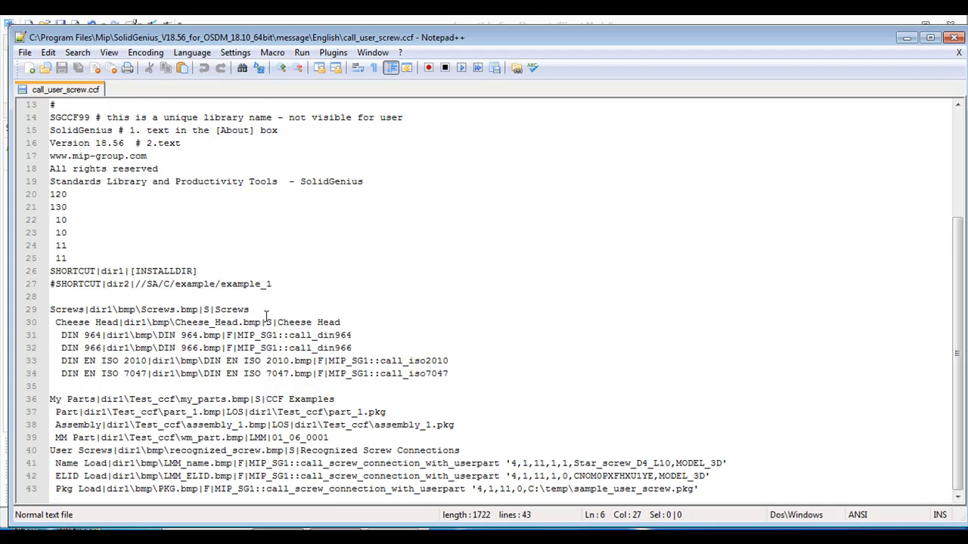
{"action": "left_click", "coordinate": [343, 438]}
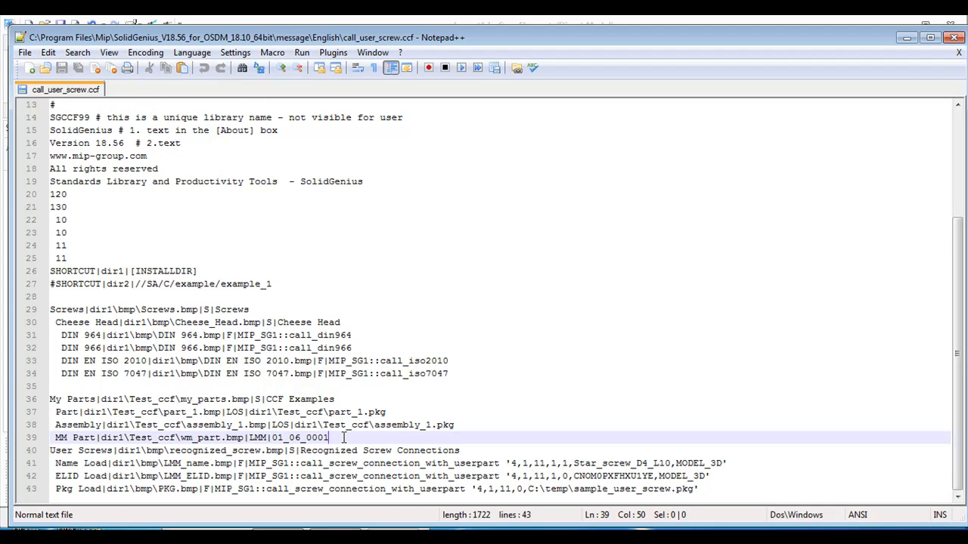
{"action": "key", "text": "Return"}
{"action": "scroll", "coordinate": [354, 375], "scroll_direction": "down", "scroll_amount": 1}
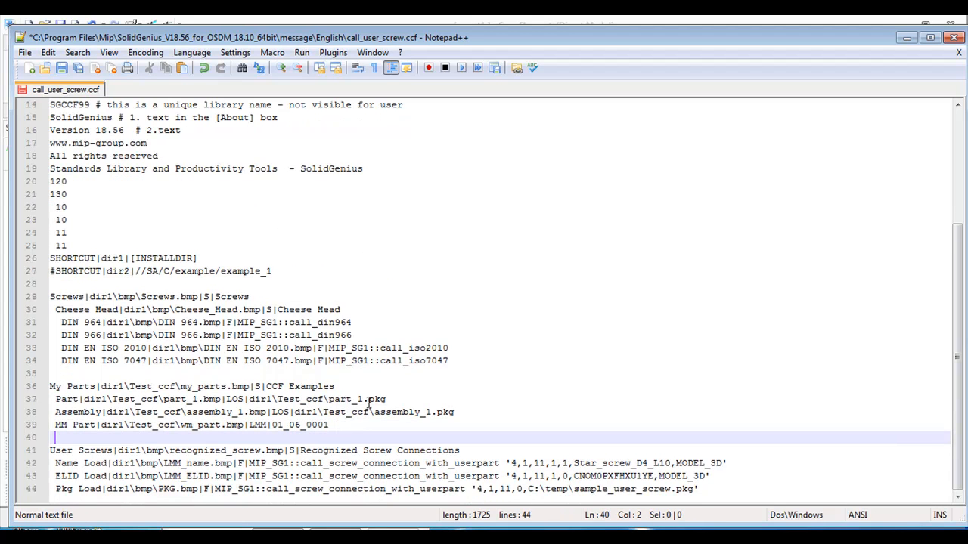
Select the part name Star_screw_D4_L10 in the Name Load entry of the User Screws section.
{"action": "left_click", "coordinate": [94, 474]}
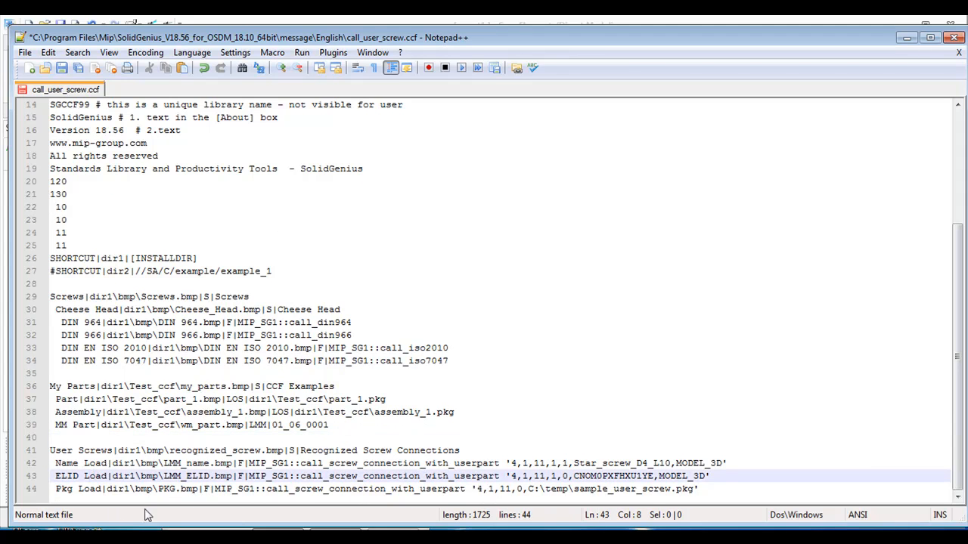
{"action": "left_click", "coordinate": [196, 462]}
{"action": "left_click_drag", "start_coordinate": [574, 463], "coordinate": [672, 468]}
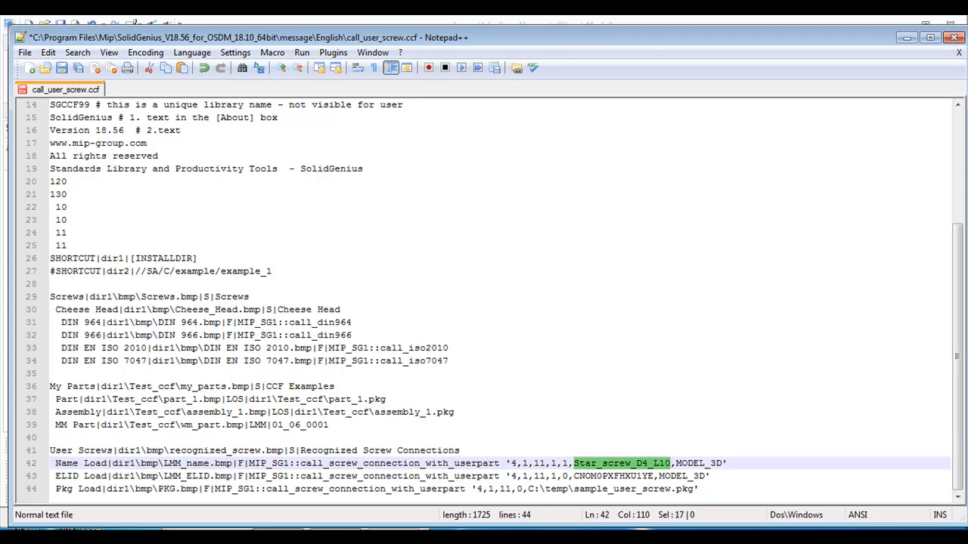
Switch to Creo Elements/Direct Modeling and open the full database attributes of the part under Star_screw_D4_L10.1_Rel in Model Manager.
{"action": "left_click_drag", "start_coordinate": [173, 37], "coordinate": [303, 39]}
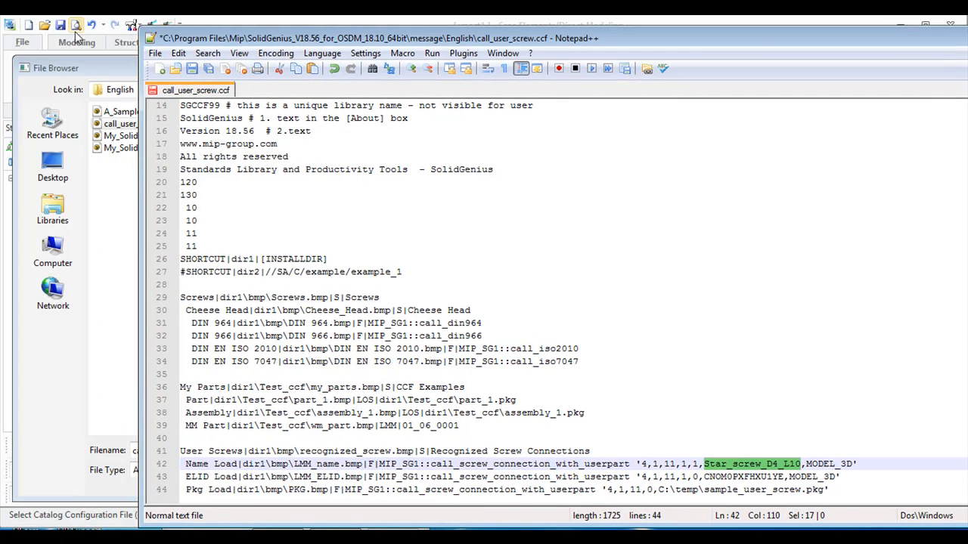
{"action": "left_click", "coordinate": [33, 42]}
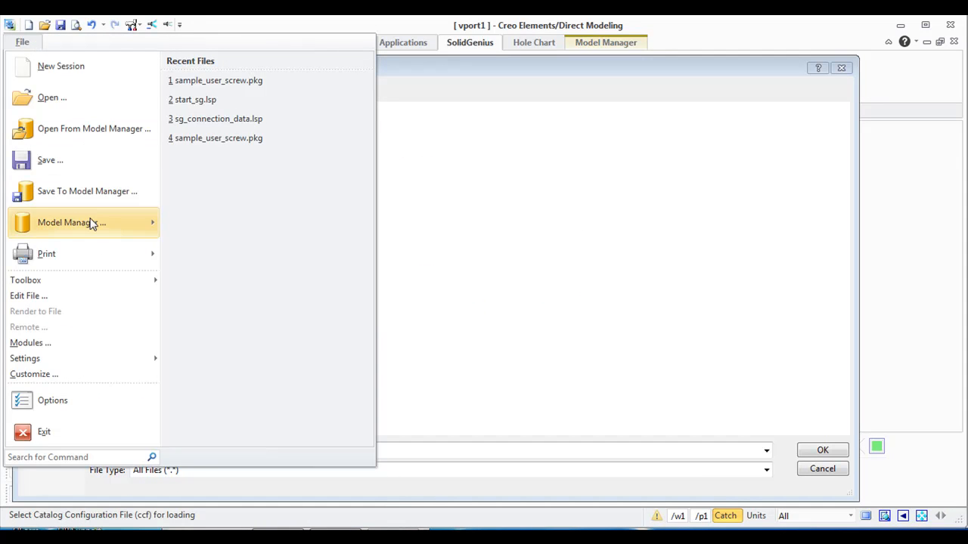
{"action": "left_click", "coordinate": [71, 130]}
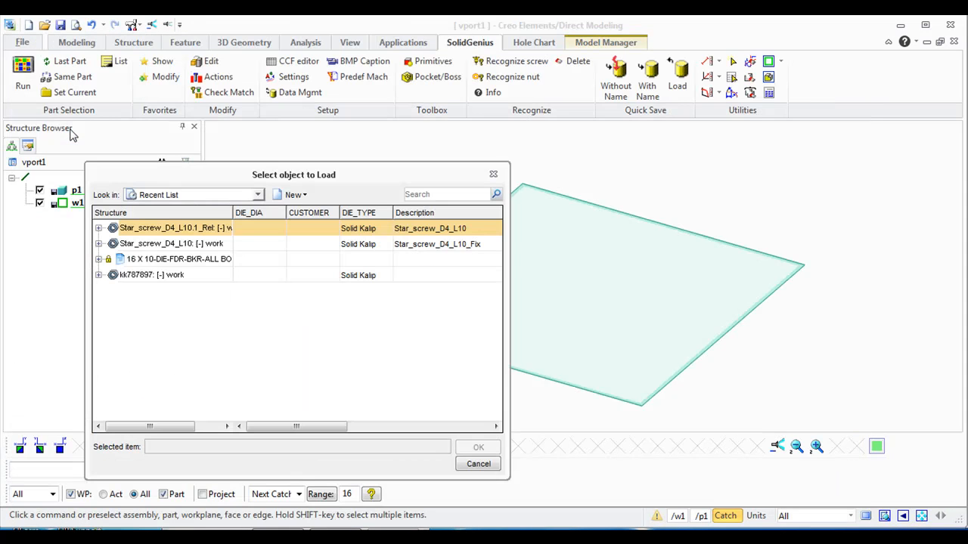
{"action": "left_click", "coordinate": [98, 228]}
{"action": "left_click", "coordinate": [137, 245]}
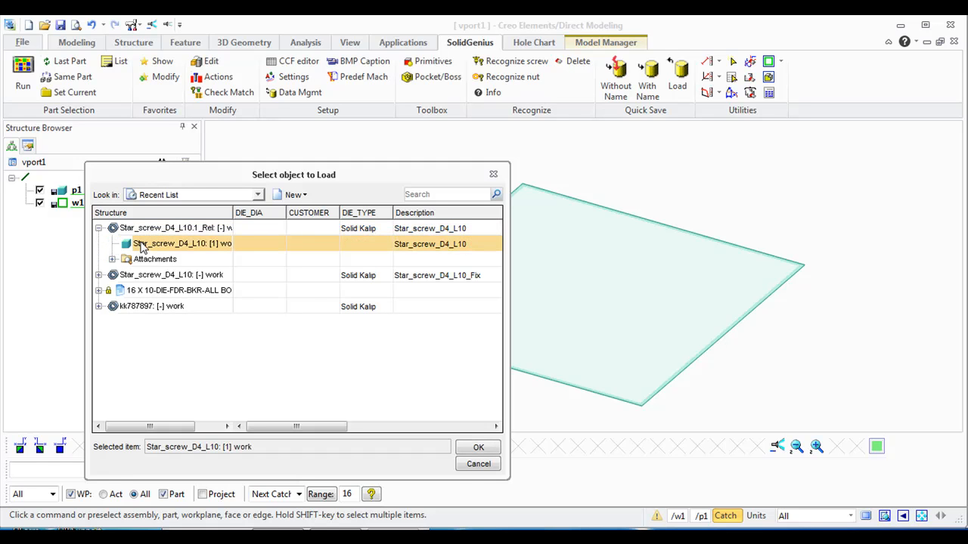
{"action": "right_click", "coordinate": [142, 248]}
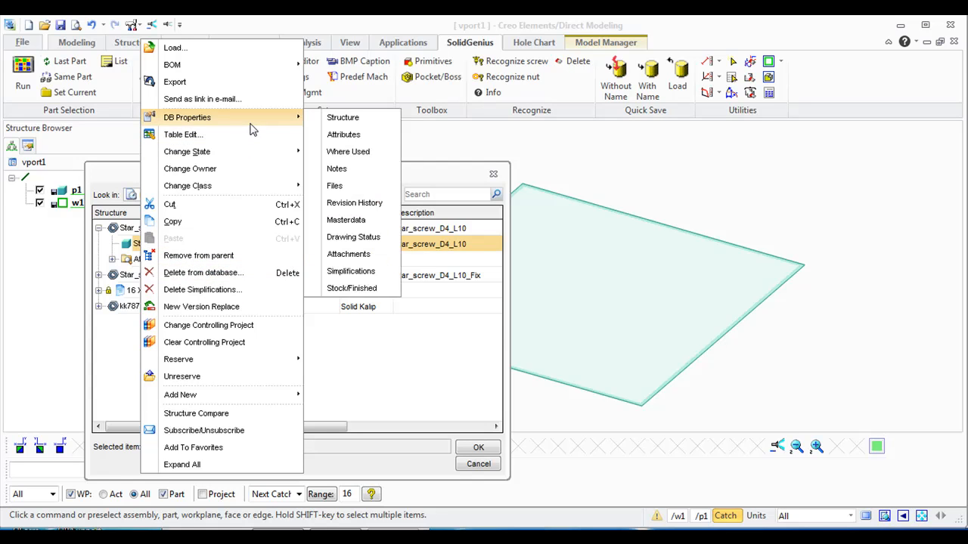
{"action": "mouse_move", "coordinate": [274, 119]}
{"action": "left_click", "coordinate": [341, 136]}
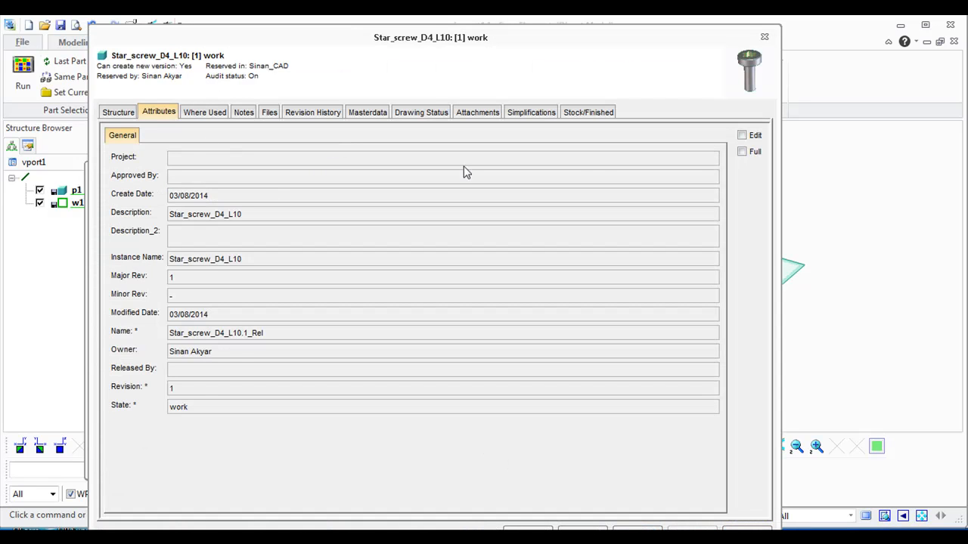
{"action": "left_click", "coordinate": [743, 151]}
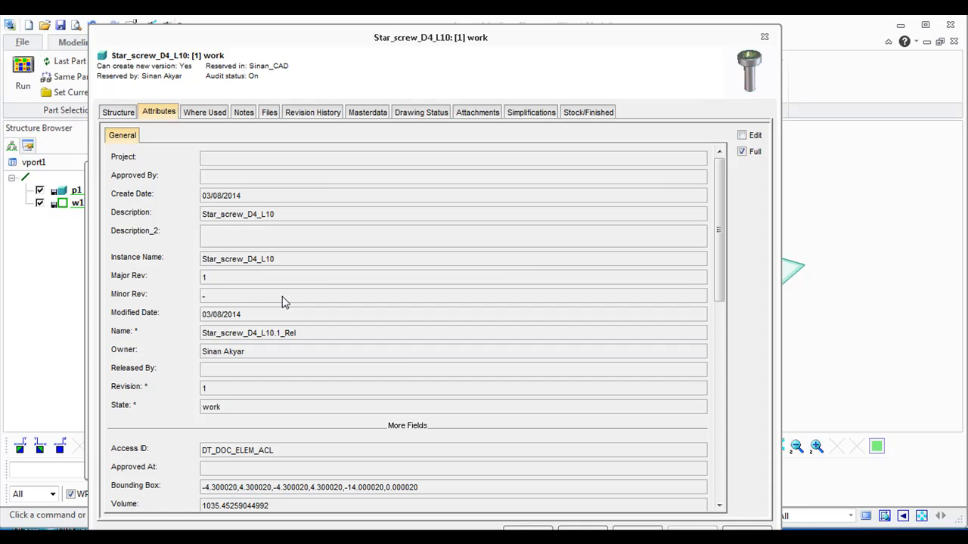
Copy the part's Name attribute into the Name Load entry in Notepad++, replacing the selected name with Star_screw_D4_L10.1_Rel, and save the file.
{"action": "double_click", "coordinate": [223, 338]}
{"action": "left_click_drag", "start_coordinate": [299, 336], "coordinate": [198, 336]}
{"action": "key", "text": "ctrl+c"}
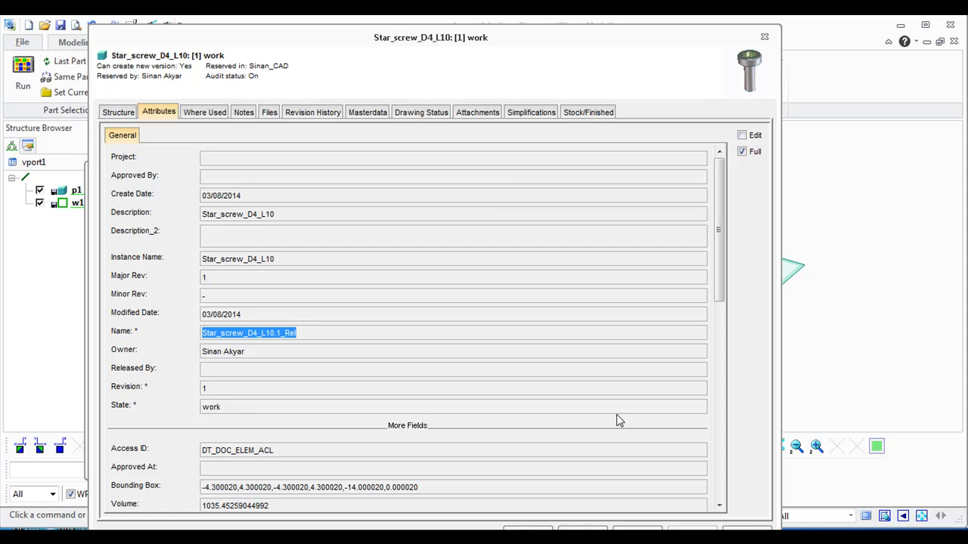
{"action": "left_click", "coordinate": [463, 531]}
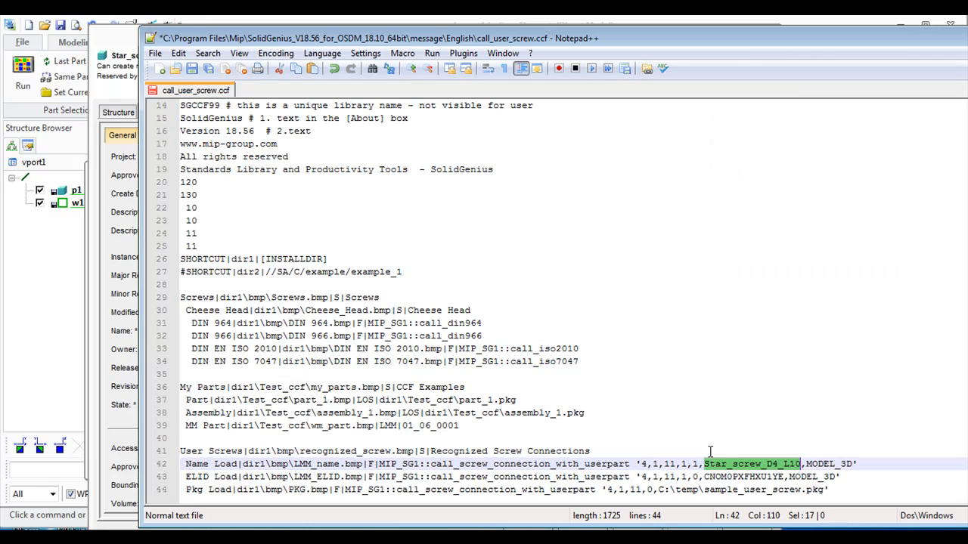
{"action": "key", "text": "ctrl+v"}
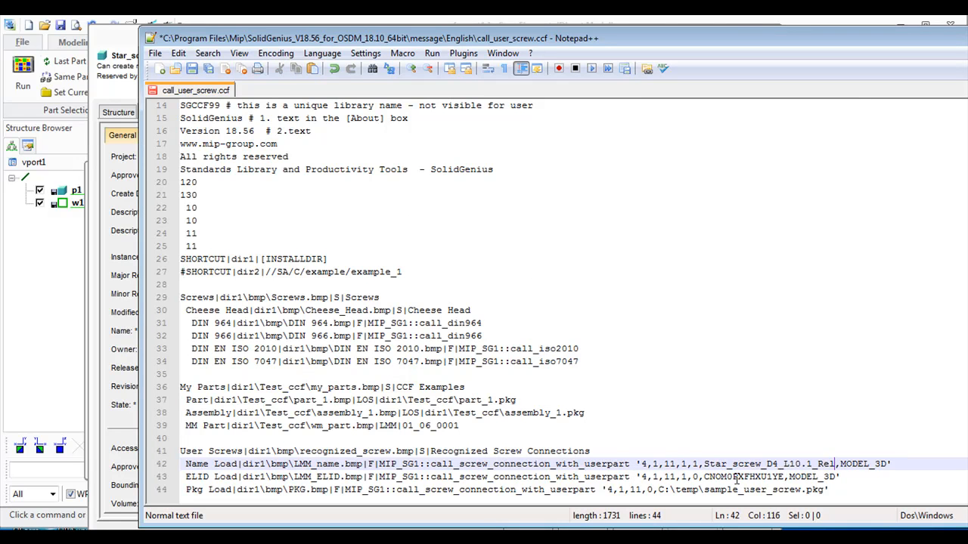
{"action": "key", "text": "ctrl+s"}
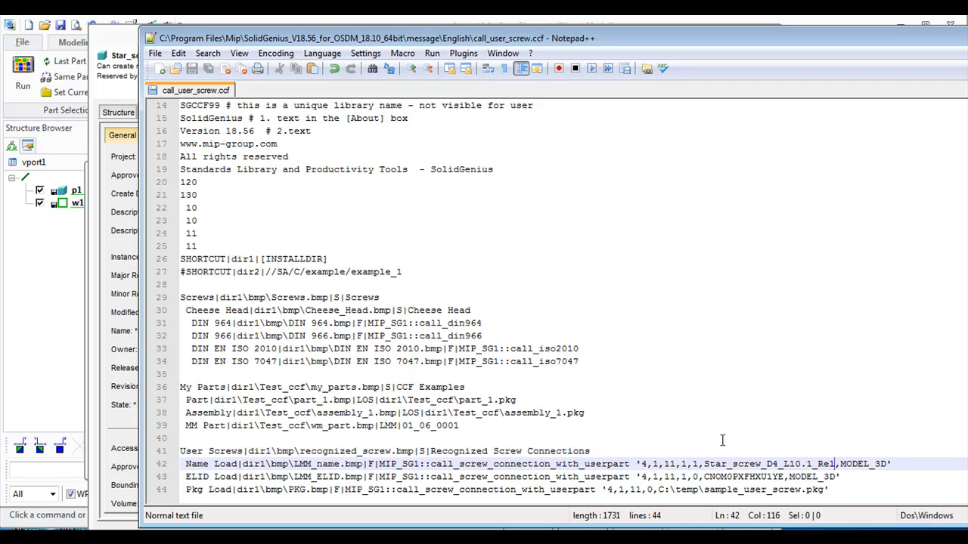
Replace the element ID in the ELID Load entry with the part's Element ID CNQ247EHHXU1YE from its attributes and save the file.
{"action": "left_click_drag", "start_coordinate": [704, 477], "coordinate": [784, 477]}
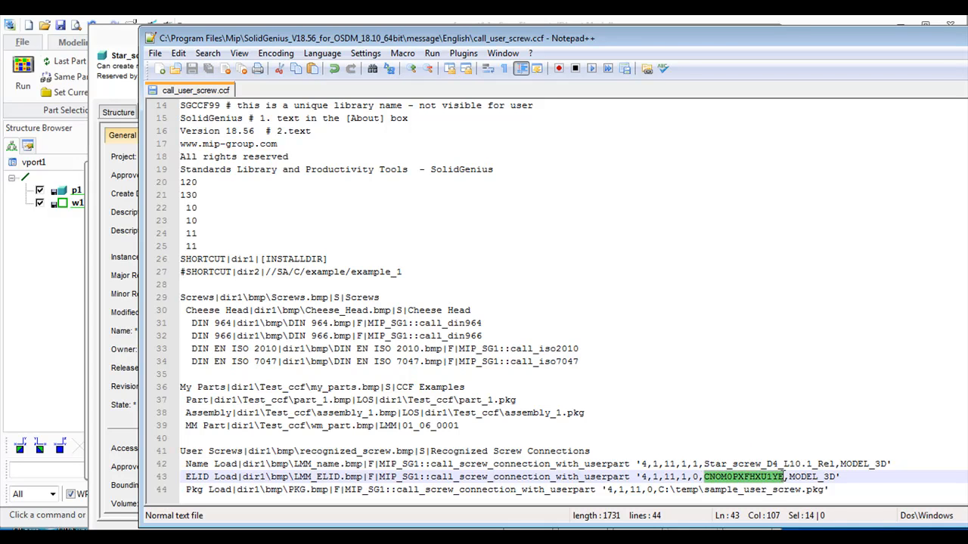
{"action": "left_click", "coordinate": [126, 89]}
{"action": "scroll", "coordinate": [182, 333], "scroll_direction": "down", "scroll_amount": 3}
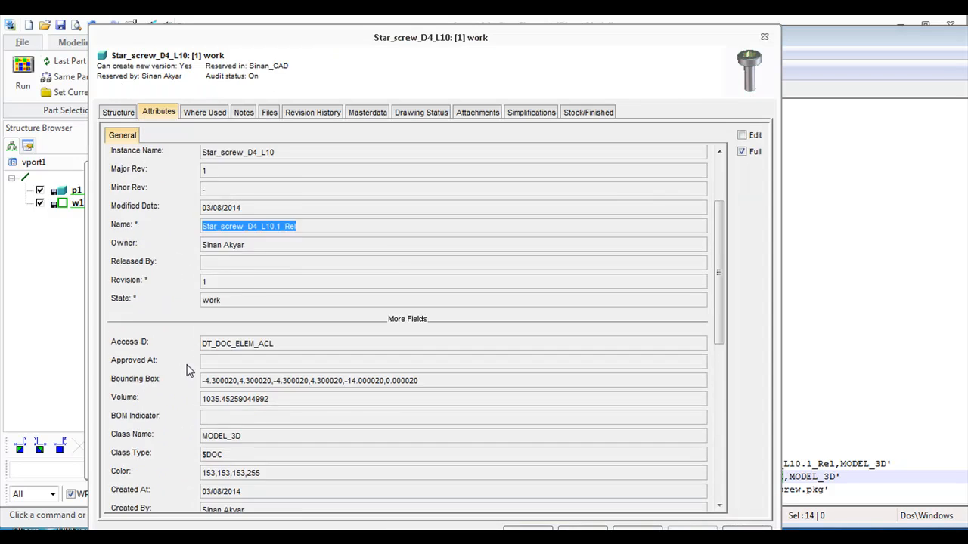
{"action": "scroll", "coordinate": [188, 372], "scroll_direction": "down", "scroll_amount": 3}
{"action": "left_click_drag", "start_coordinate": [202, 369], "coordinate": [270, 374]}
{"action": "key", "text": "ctrl+c"}
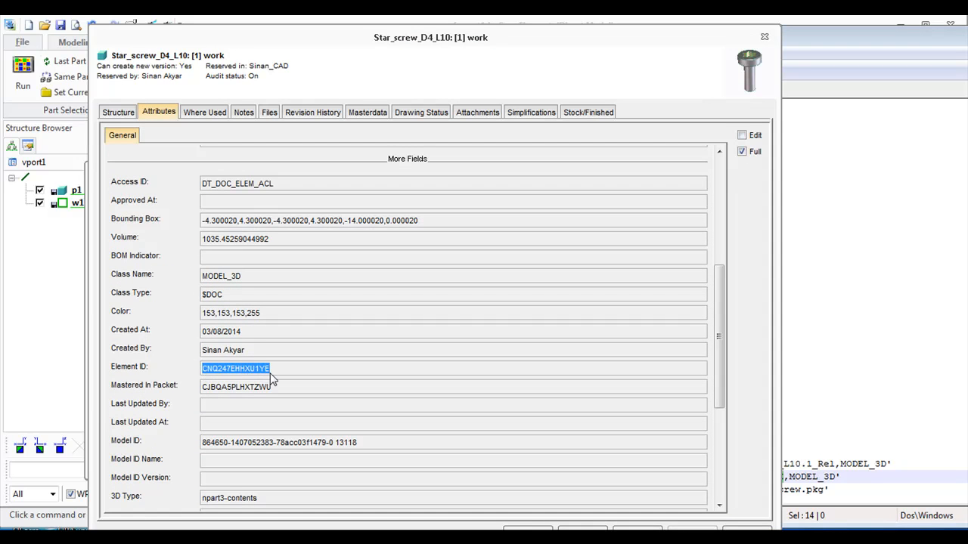
{"action": "left_click", "coordinate": [804, 100]}
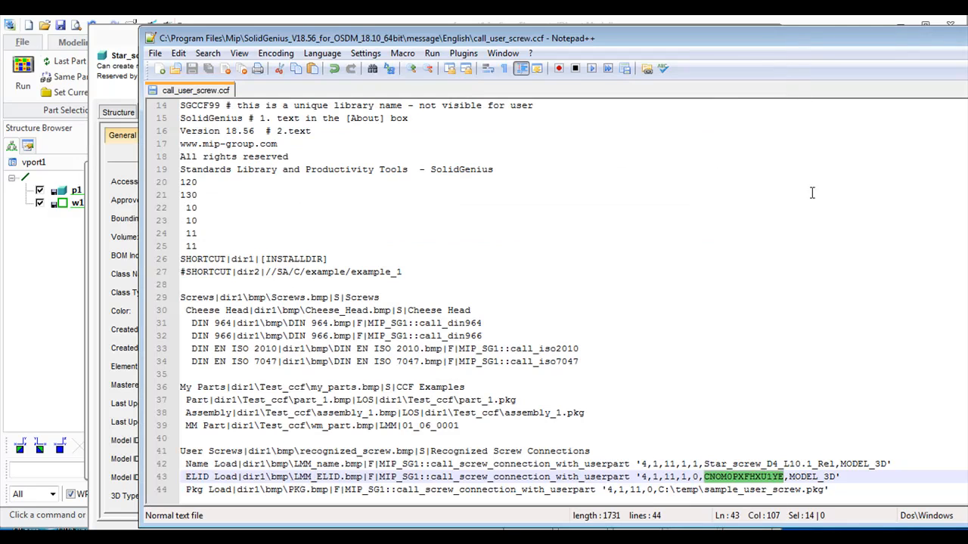
{"action": "key", "text": "ctrl+v"}
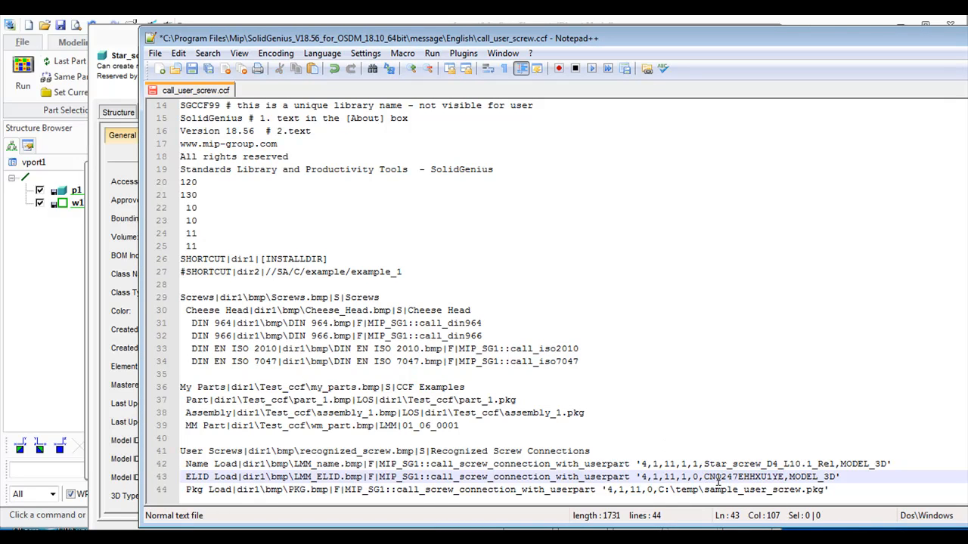
{"action": "key", "text": "ctrl+s"}
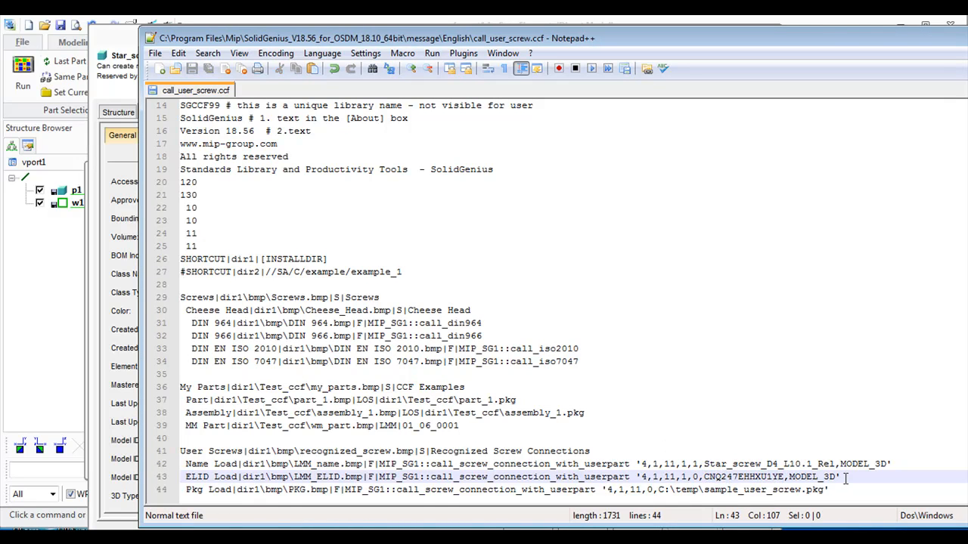
Return to Creo Elements/Direct Modeling, close the part's attributes and cancel the Model Manager load selection.
{"action": "left_click_drag", "start_coordinate": [912, 32], "coordinate": [793, 41]}
{"action": "left_click", "coordinate": [919, 51]}
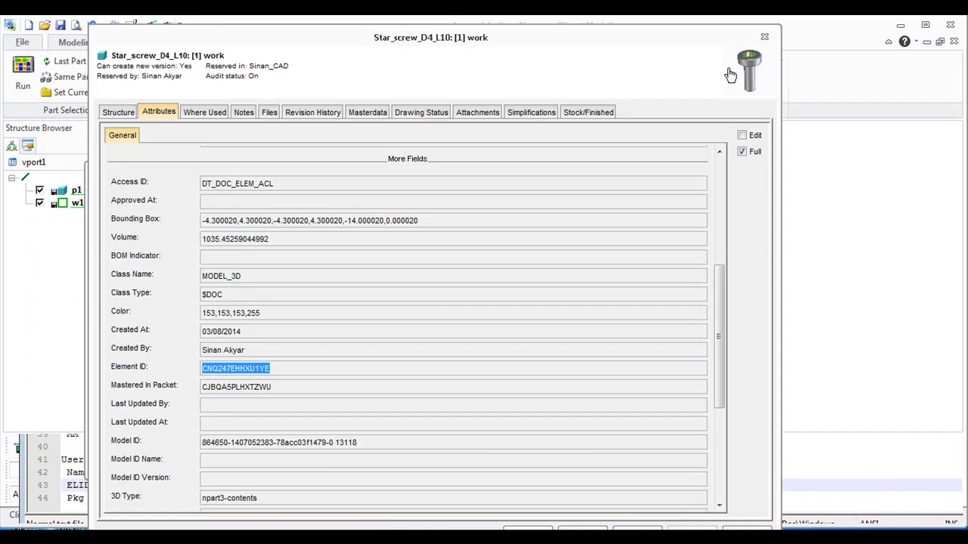
{"action": "left_click", "coordinate": [762, 35]}
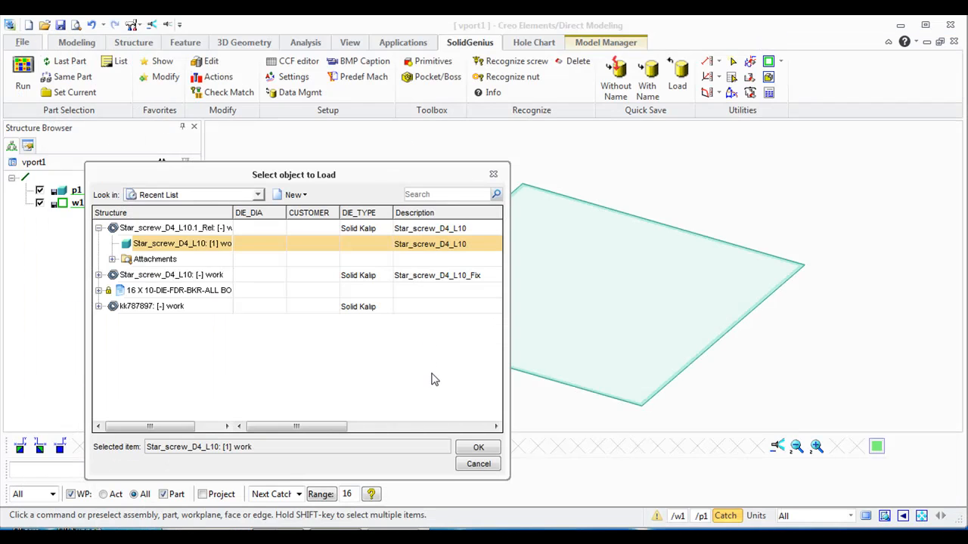
{"action": "left_click", "coordinate": [467, 466]}
Set call_user_screw.ccf as the current SolidGenius catalog library.
{"action": "left_click", "coordinate": [72, 96]}
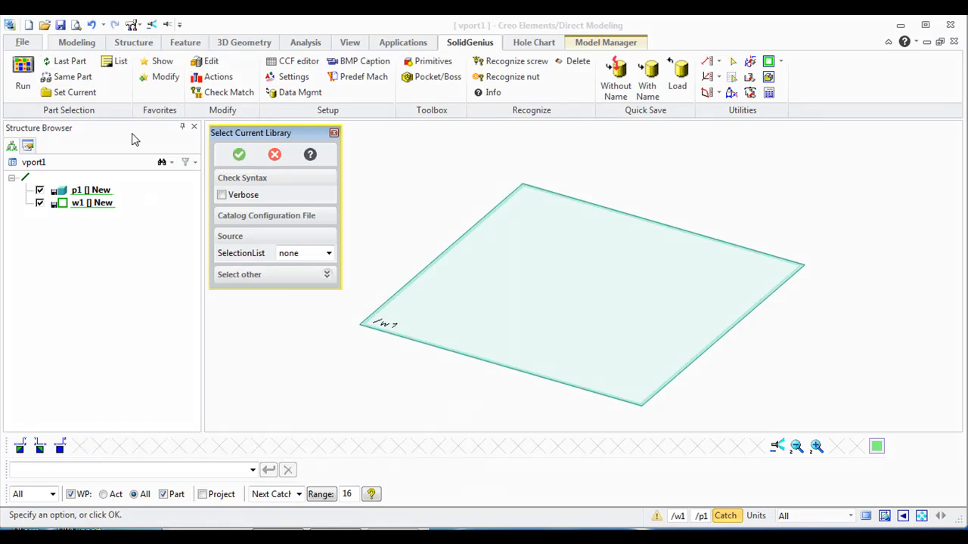
{"action": "left_click", "coordinate": [278, 276]}
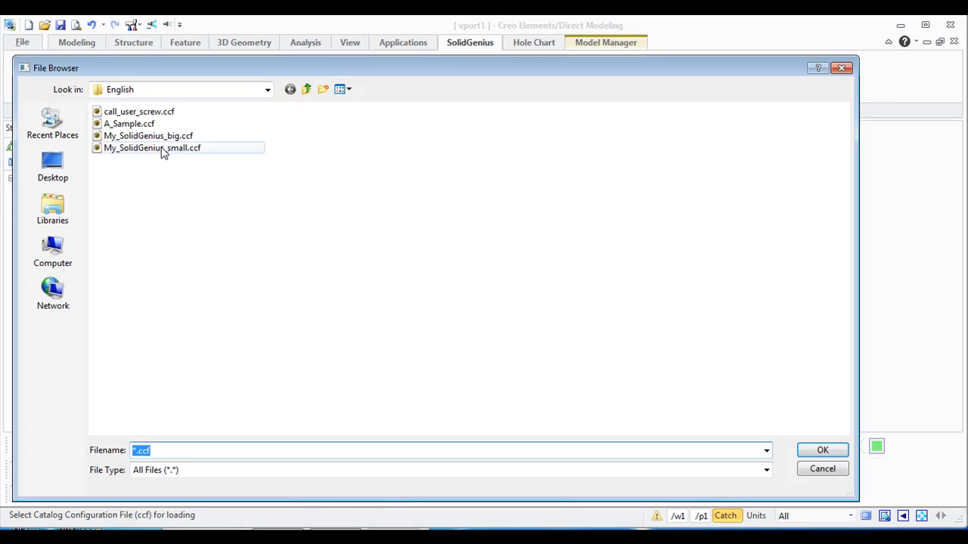
{"action": "double_click", "coordinate": [140, 112]}
Try to load the user screw by name from Model Manager with the Name Load entry.
{"action": "left_click", "coordinate": [569, 268]}
{"action": "left_click", "coordinate": [405, 264]}
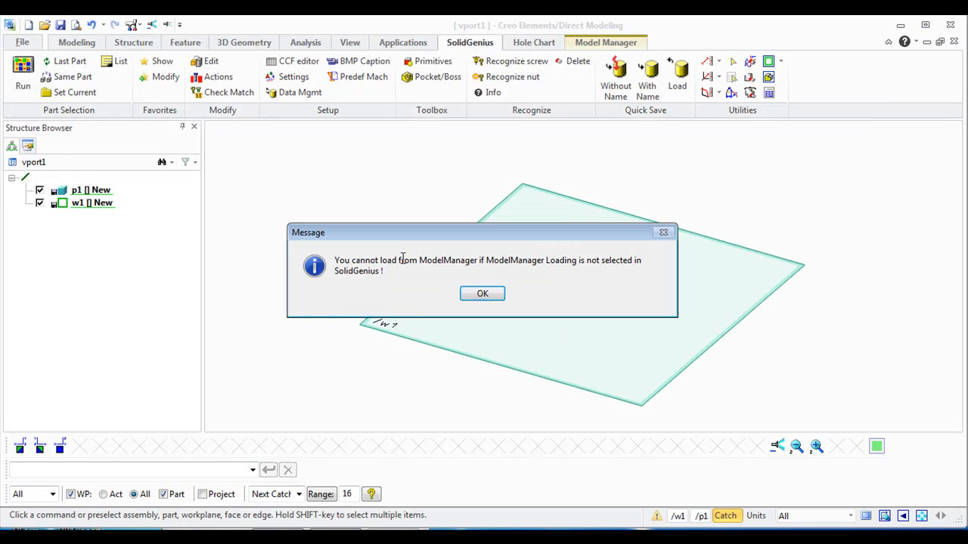
{"action": "left_click", "coordinate": [480, 296]}
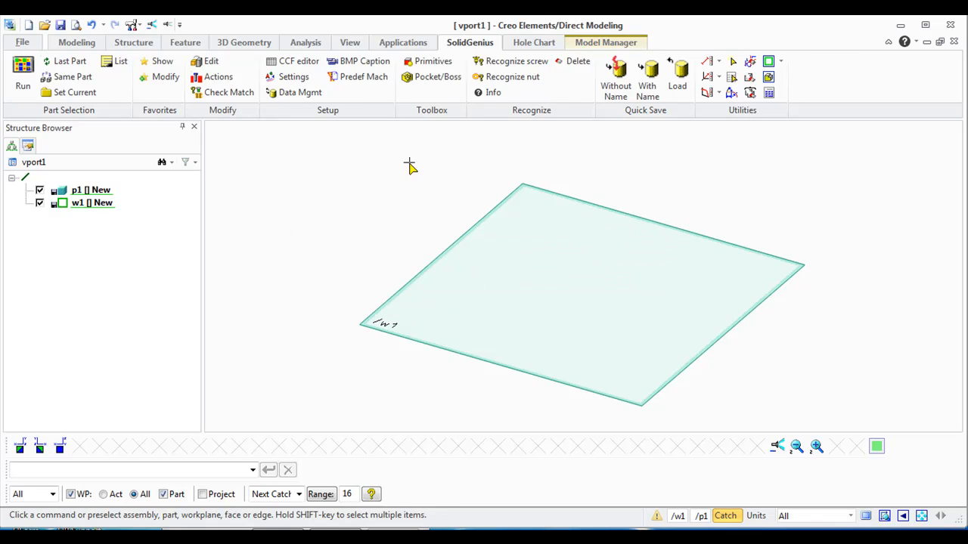
Enable Check WM/MM online in the SolidGenius data management settings.
{"action": "left_click", "coordinate": [308, 95]}
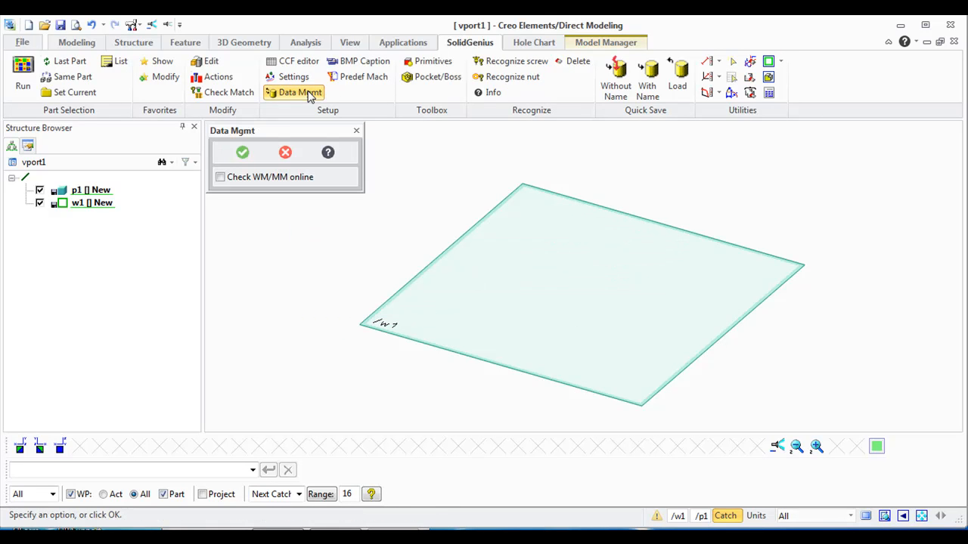
{"action": "left_click", "coordinate": [220, 177]}
{"action": "left_click", "coordinate": [242, 152]}
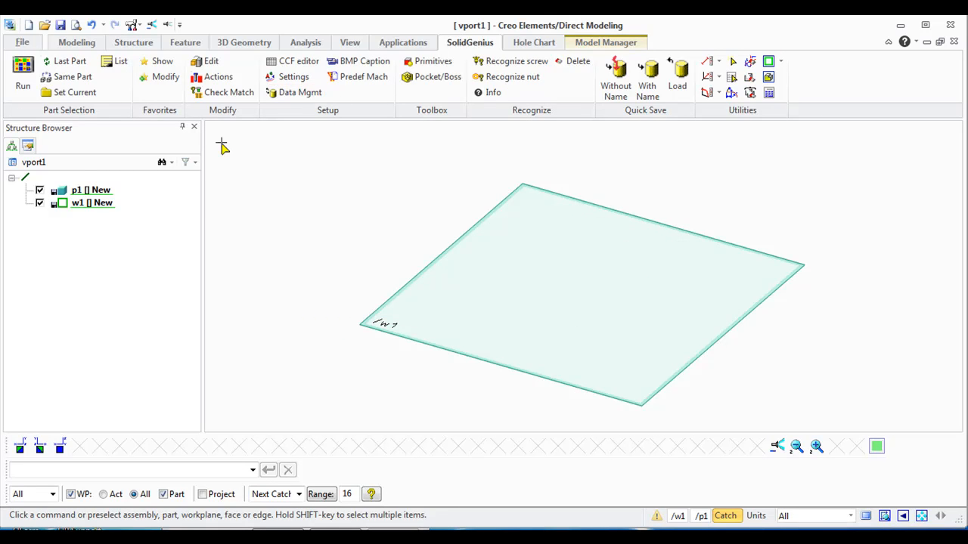
Run the catalog, load the user screw with Name Load and place it on workplane w1 near its upper-left edge.
{"action": "left_click", "coordinate": [31, 69]}
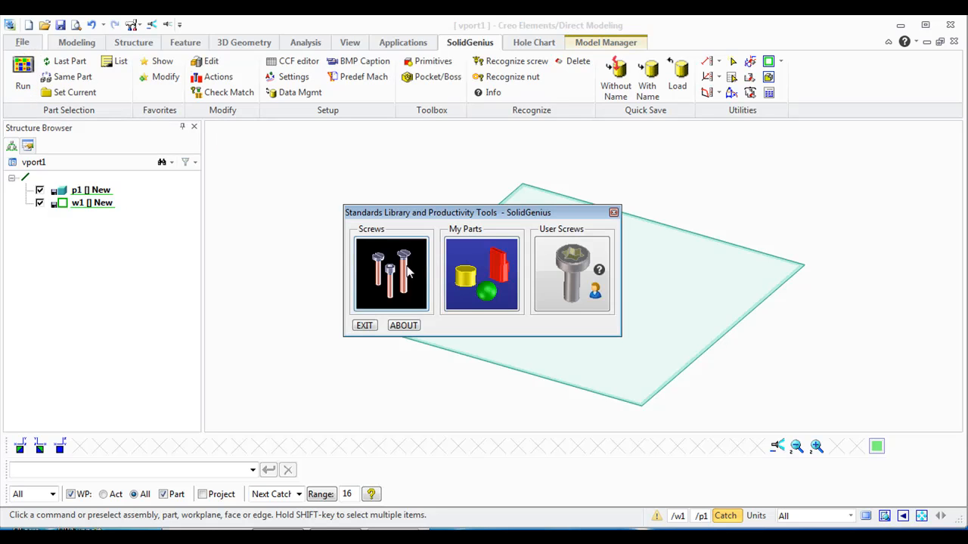
{"action": "left_click", "coordinate": [561, 265]}
{"action": "left_click", "coordinate": [391, 268]}
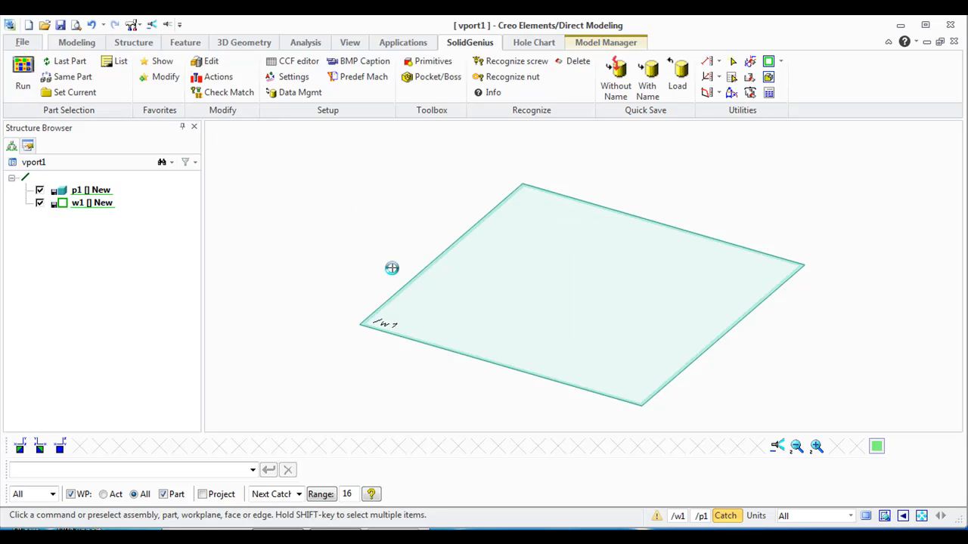
{"action": "left_click", "coordinate": [487, 249]}
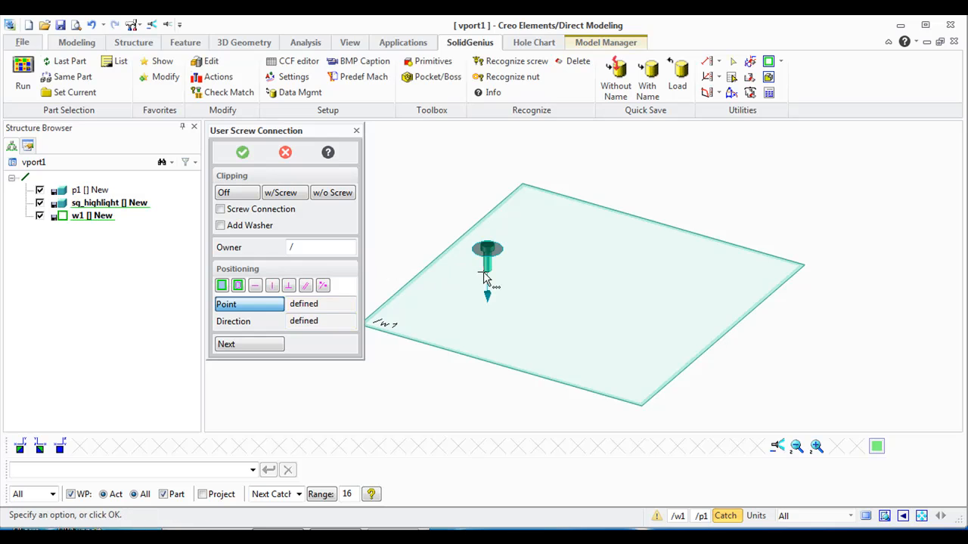
{"action": "left_click", "coordinate": [242, 153]}
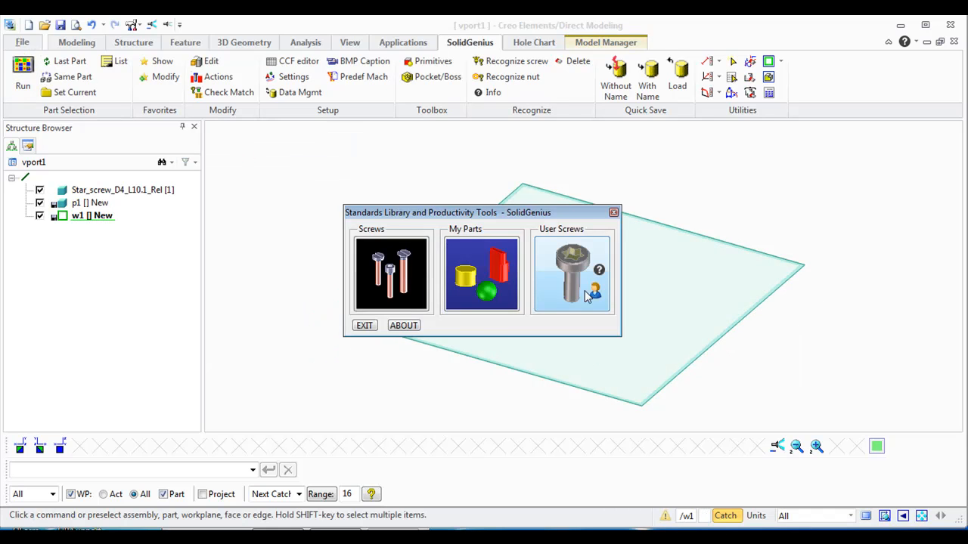
Load a second user screw with ELID Load and place it on workplane w1 beside the first screw.
{"action": "left_click", "coordinate": [603, 310]}
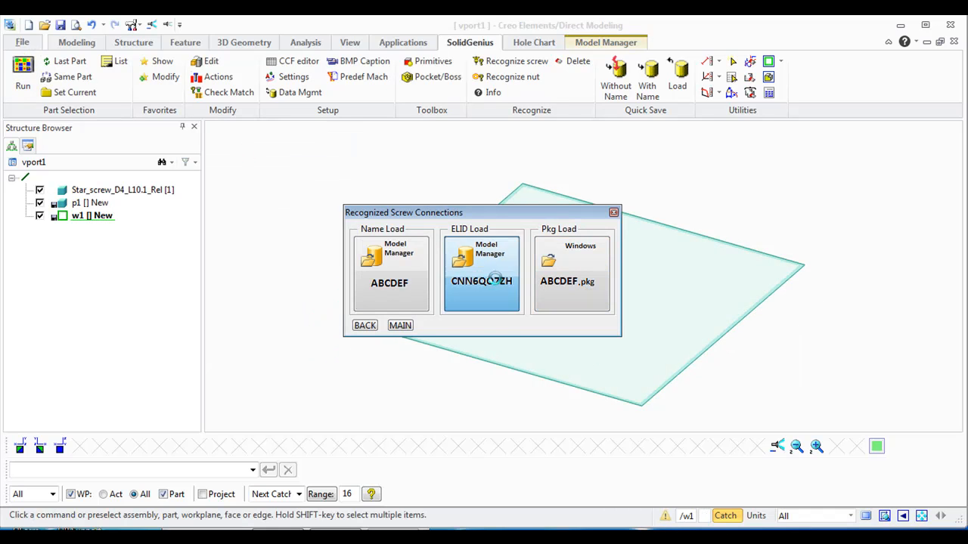
{"action": "left_click", "coordinate": [498, 285]}
{"action": "left_click", "coordinate": [549, 272]}
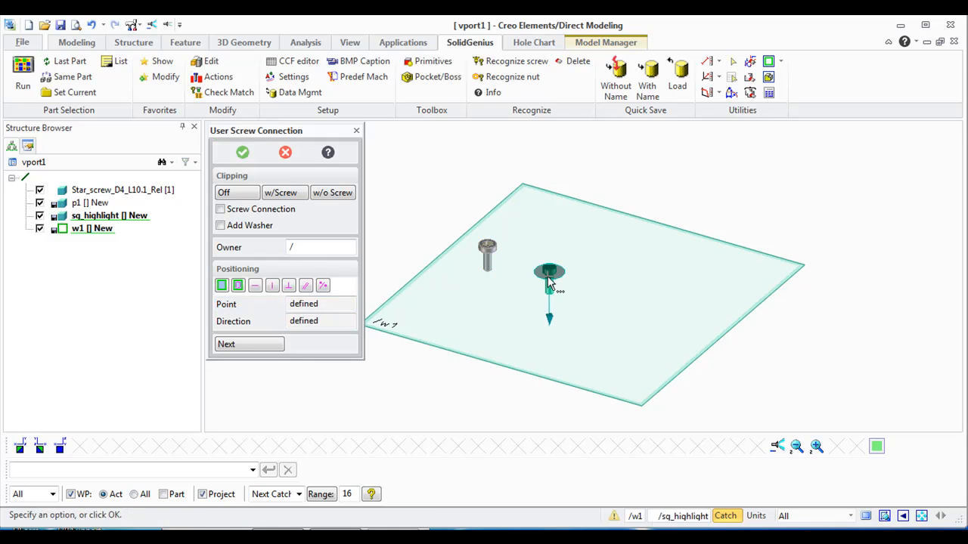
{"action": "left_click", "coordinate": [274, 343]}
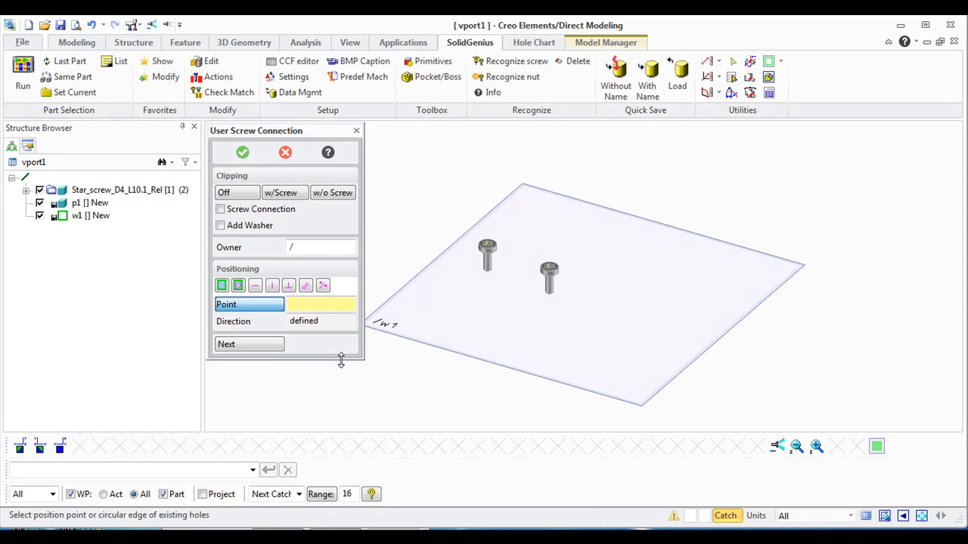
{"action": "left_click", "coordinate": [242, 152]}
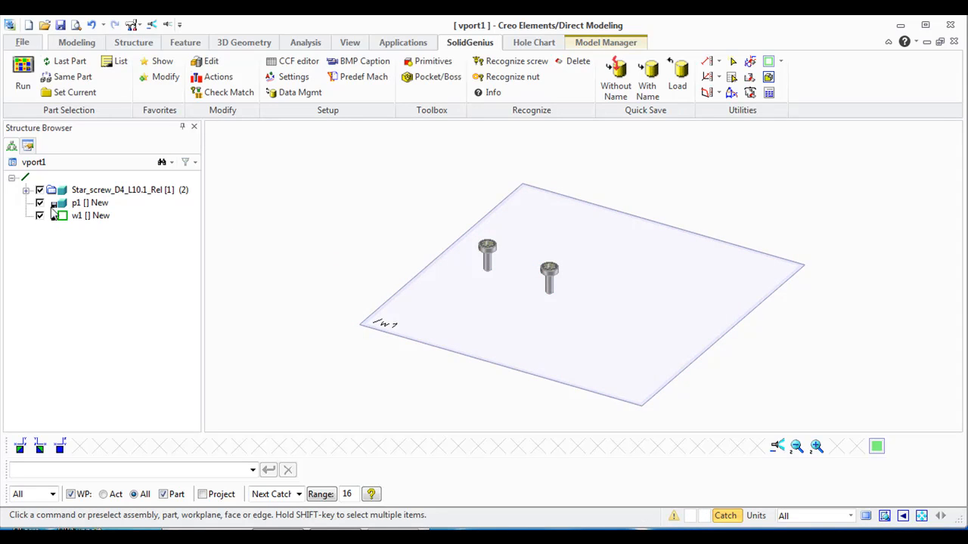
Expand the Star_screw_D4_L10.1_Rel group in the structure and hide both screws.
{"action": "left_click", "coordinate": [25, 189]}
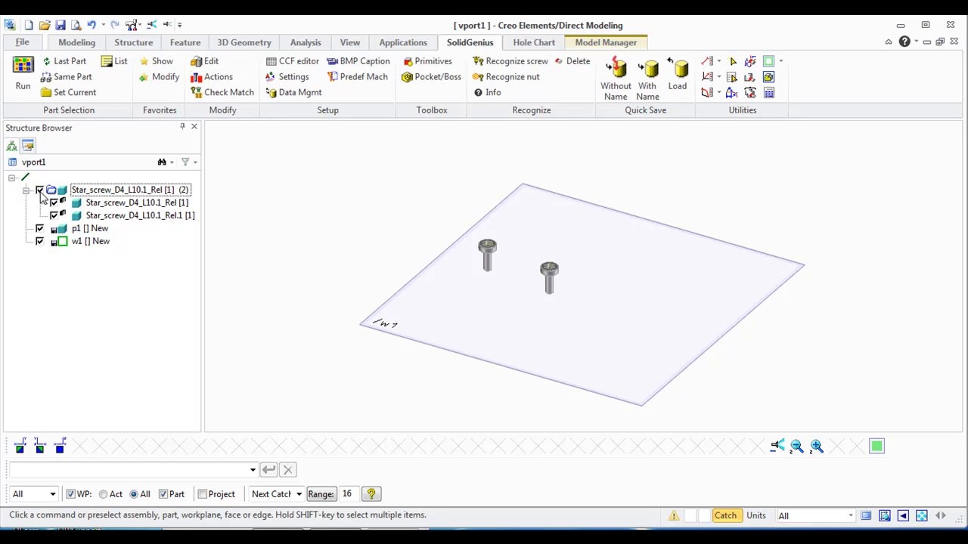
{"action": "left_click", "coordinate": [40, 191]}
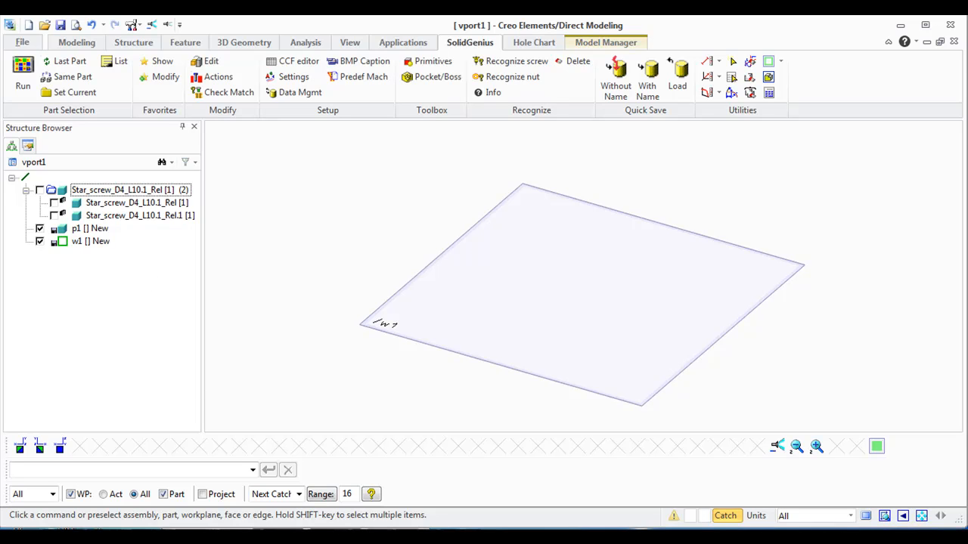
Browse the Model Manager objects to load and select Star_screw_D4_L10_Fix under Star_screw_D4_L10.
{"action": "left_click", "coordinate": [22, 43]}
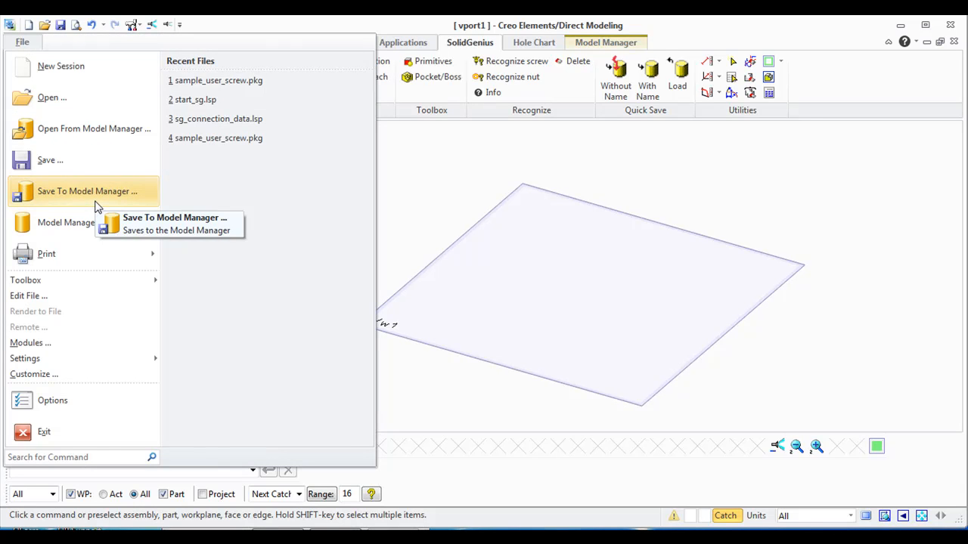
{"action": "left_click", "coordinate": [91, 136]}
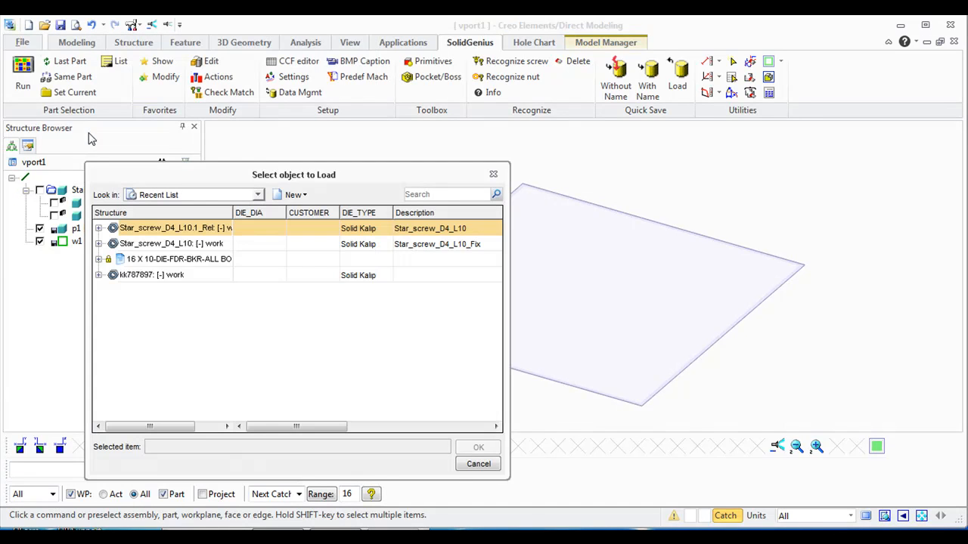
{"action": "left_click", "coordinate": [99, 244]}
{"action": "left_click", "coordinate": [136, 261]}
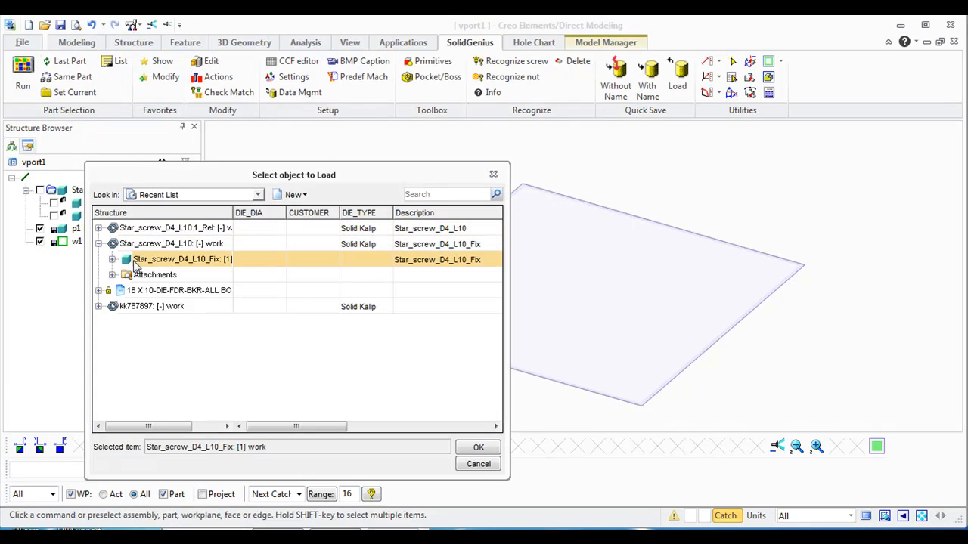
{"action": "right_click", "coordinate": [136, 267]}
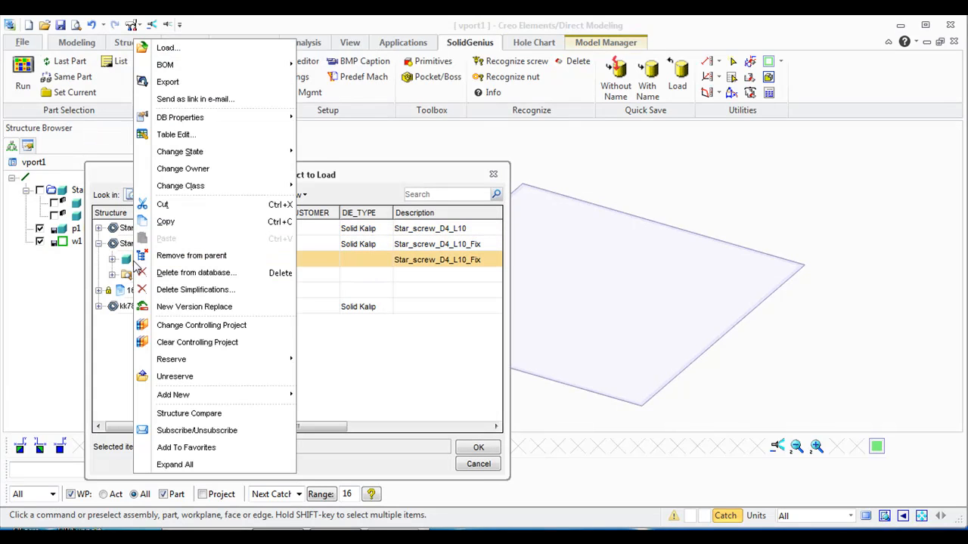
{"action": "left_click", "coordinate": [218, 138]}
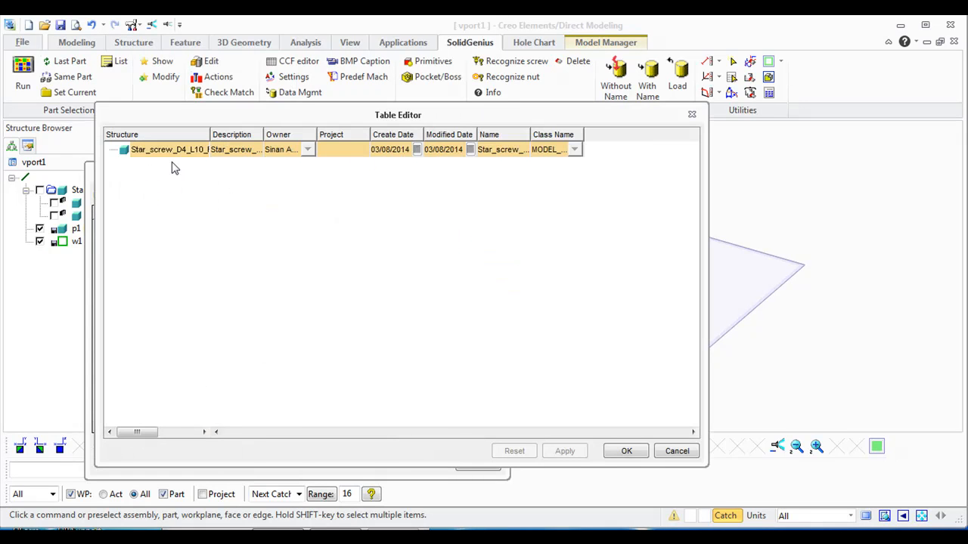
{"action": "left_click", "coordinate": [693, 451]}
Show the full database attributes of Star_screw_D4_L10_Fix and move their window aside.
{"action": "right_click", "coordinate": [197, 262]}
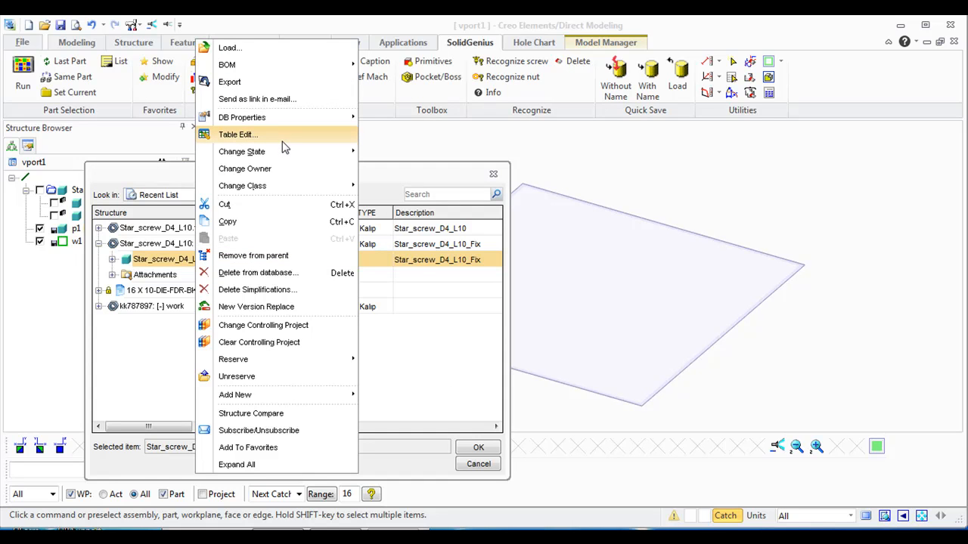
{"action": "mouse_move", "coordinate": [299, 117]}
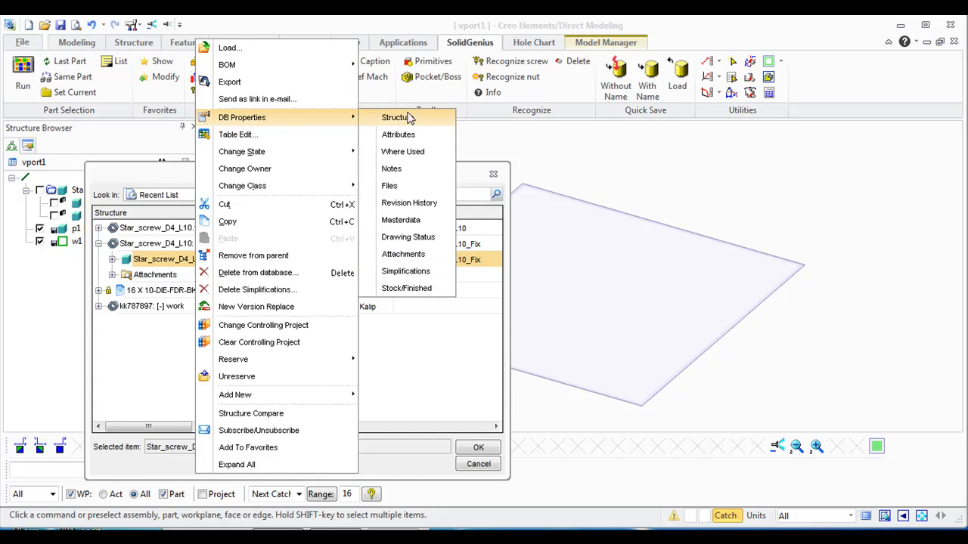
{"action": "left_click", "coordinate": [414, 136]}
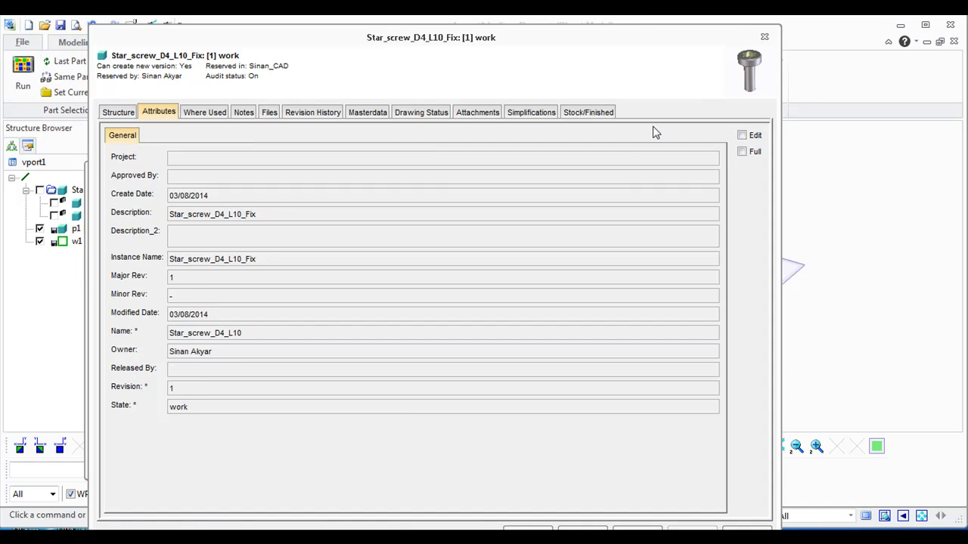
{"action": "left_click", "coordinate": [743, 152]}
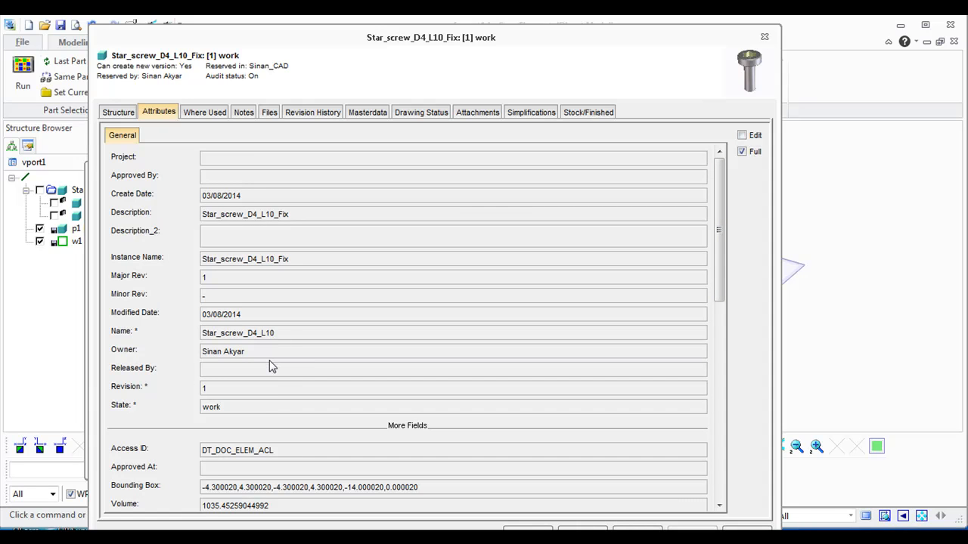
{"action": "left_click_drag", "start_coordinate": [380, 42], "coordinate": [694, 23]}
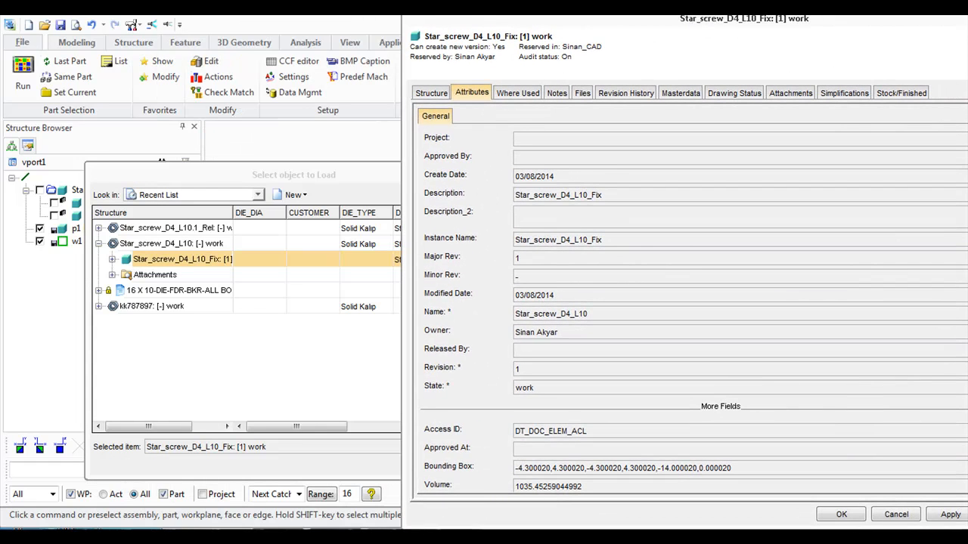
Switch to Notepad++ and duplicate the Name Load line under User Screws in call_user_screw.ccf.
{"action": "left_click", "coordinate": [459, 539]}
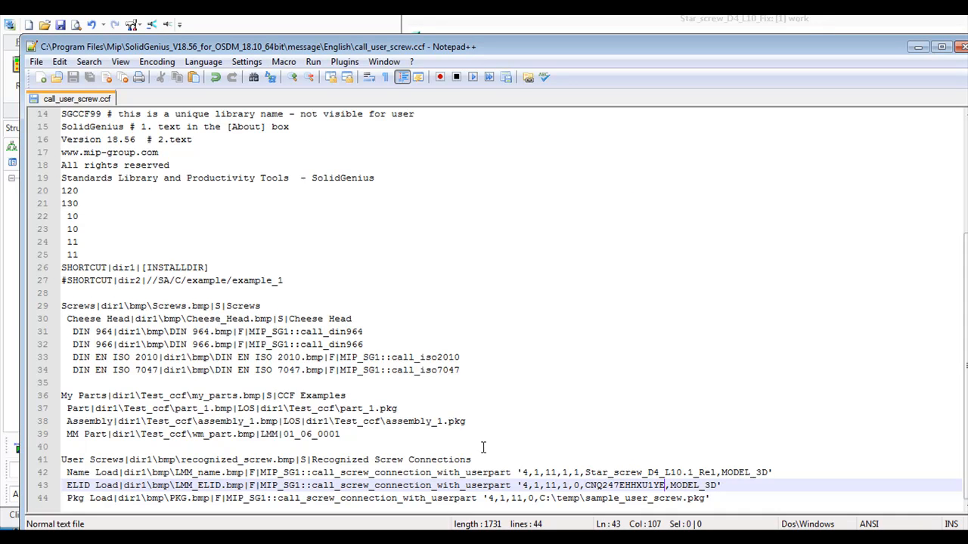
{"action": "left_click", "coordinate": [714, 472]}
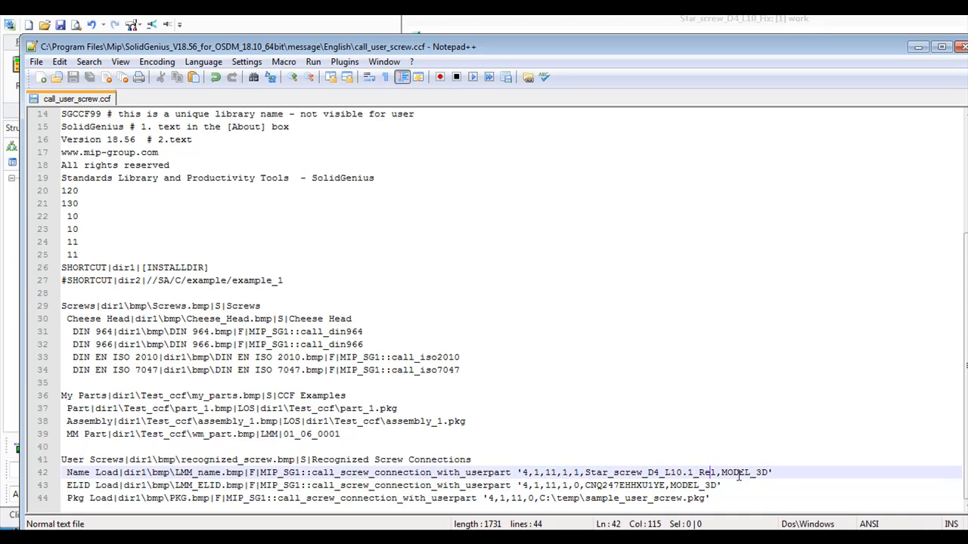
{"action": "left_click", "coordinate": [794, 472]}
{"action": "key", "text": "Home"}
{"action": "key", "text": "shift+Down"}
{"action": "key", "text": "Up"}
{"action": "key", "text": "ctrl+d"}
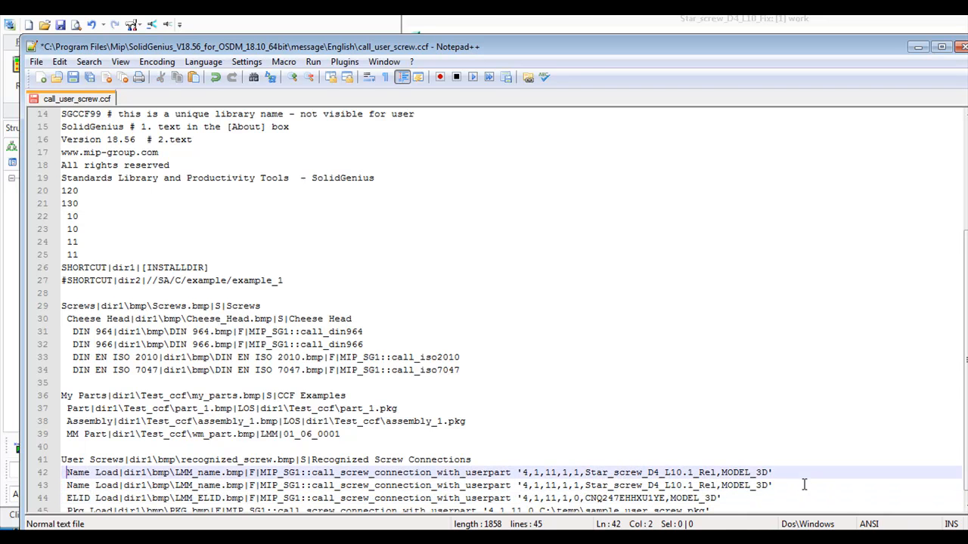
Rename the two identical Name Load entries to Name1 Load and Name2 Load.
{"action": "key", "text": "Right"}
{"action": "key", "text": "Right"}
{"action": "type", "text": "1"}
{"action": "key", "text": "Left"}
{"action": "type", "text": "2"}
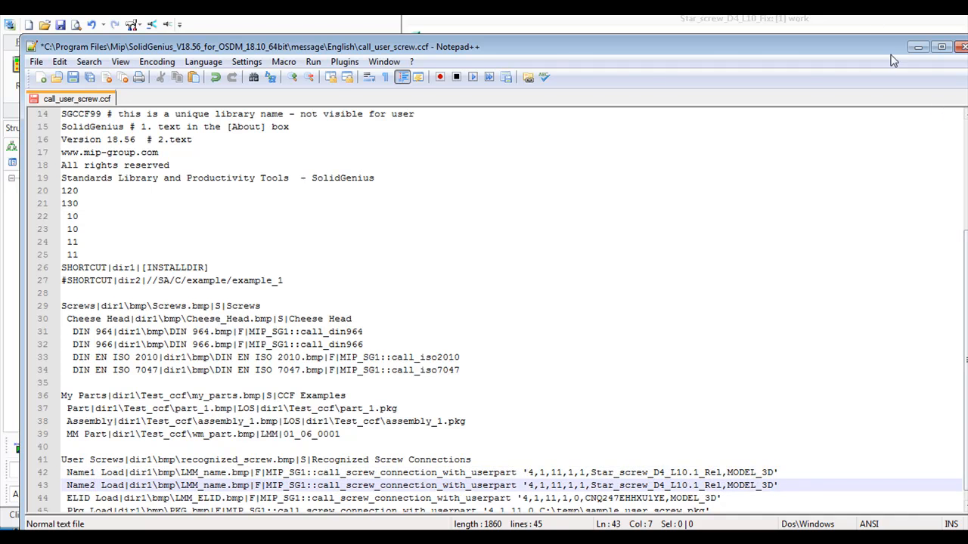
Switch to the Creo attributes of Star_screw_D4_L10_Fix, copy the Name value and close the attributes.
{"action": "left_click", "coordinate": [818, 29]}
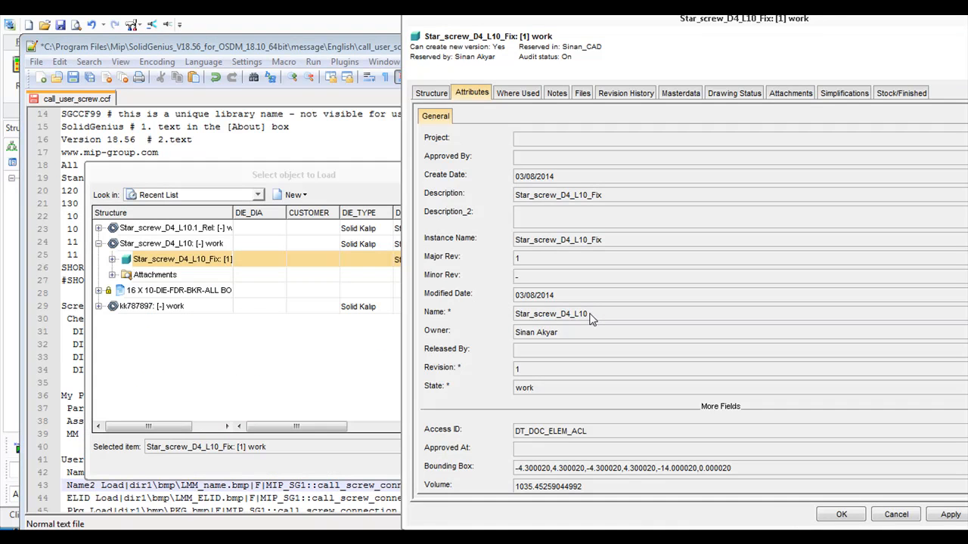
{"action": "left_click", "coordinate": [532, 323]}
{"action": "double_click", "coordinate": [517, 323]}
{"action": "key", "text": "ctrl+c"}
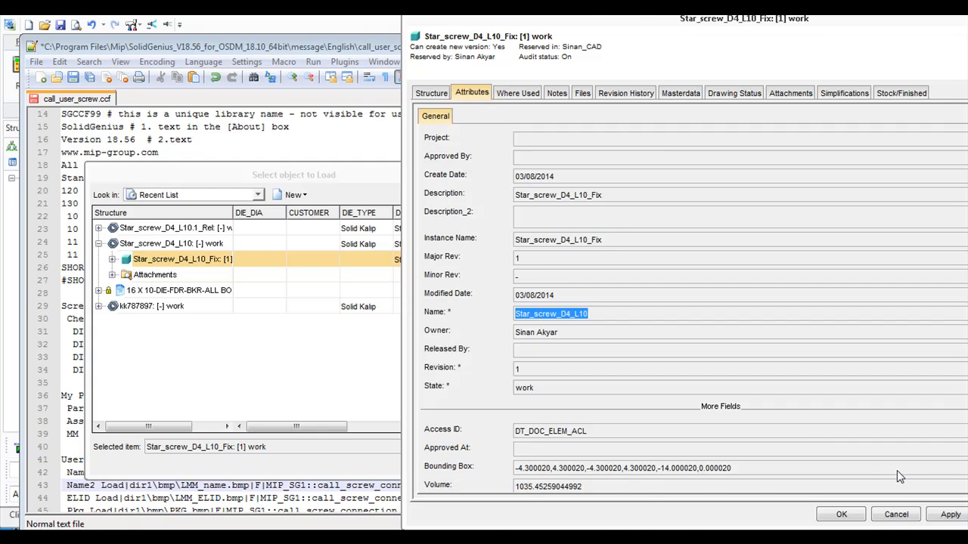
{"action": "left_click", "coordinate": [895, 515]}
In Notepad++, replace the part name in the Name2 Load line with Star_screw_D4_L10, save the file and dismiss Creo's load dialog.
{"action": "left_click", "coordinate": [445, 44]}
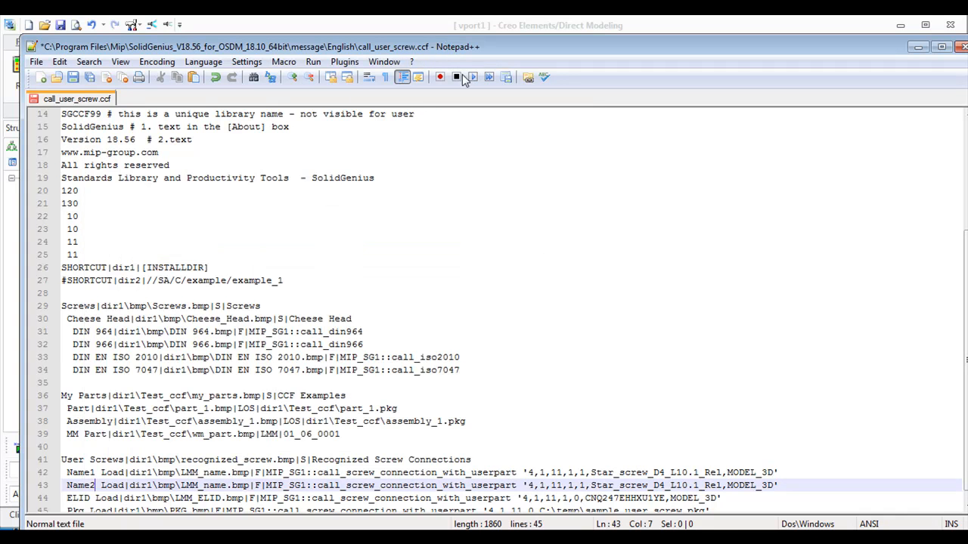
{"action": "left_click_drag", "start_coordinate": [721, 485], "coordinate": [591, 485]}
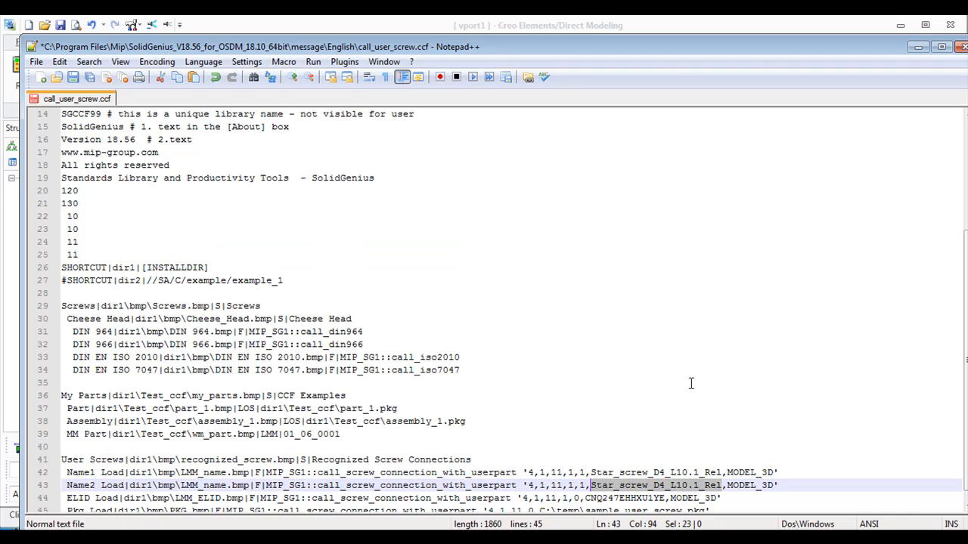
{"action": "key", "text": "ctrl+v"}
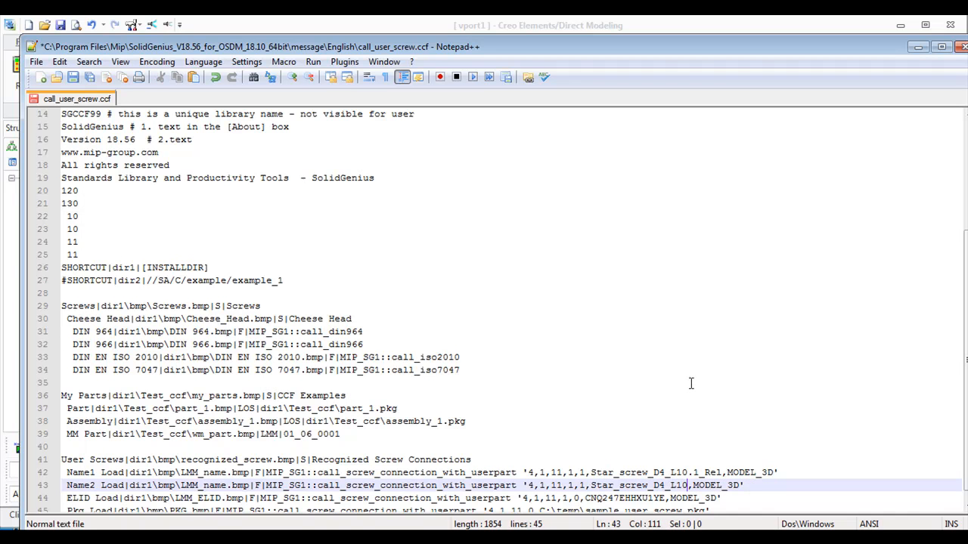
{"action": "key", "text": "ctrl+s"}
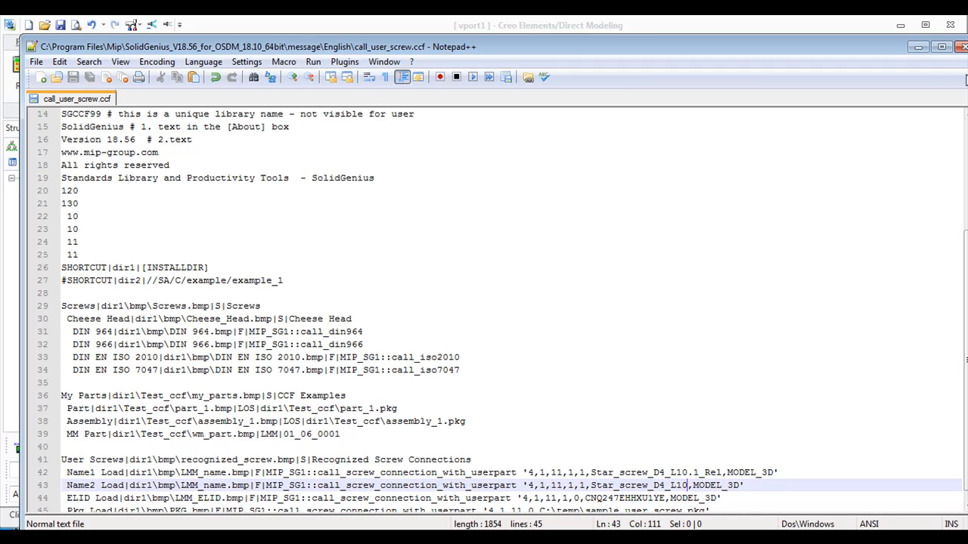
{"action": "left_click", "coordinate": [917, 46]}
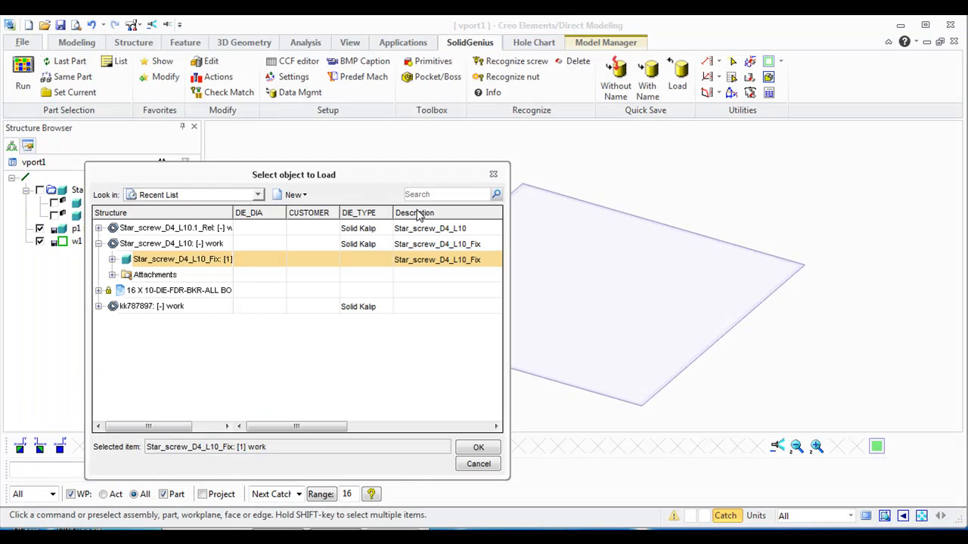
{"action": "left_click", "coordinate": [478, 465]}
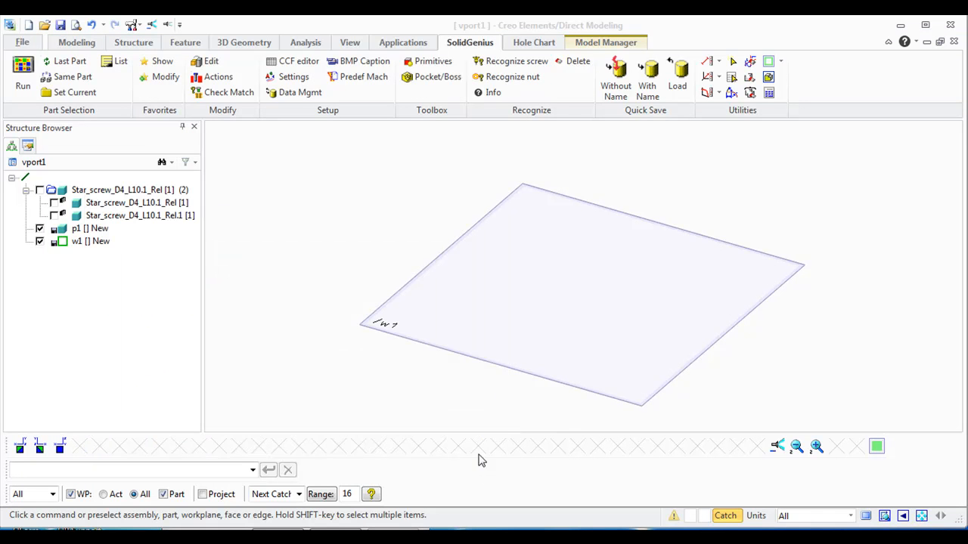
Undo the recent operations until both placed star screws are removed from the model.
{"action": "left_click", "coordinate": [92, 25]}
{"action": "left_click", "coordinate": [91, 25]}
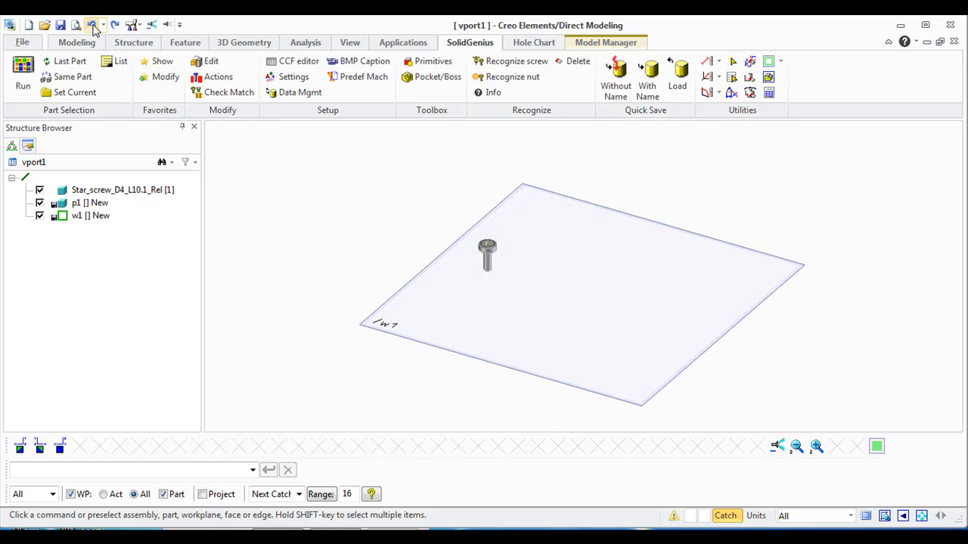
{"action": "left_click", "coordinate": [91, 25]}
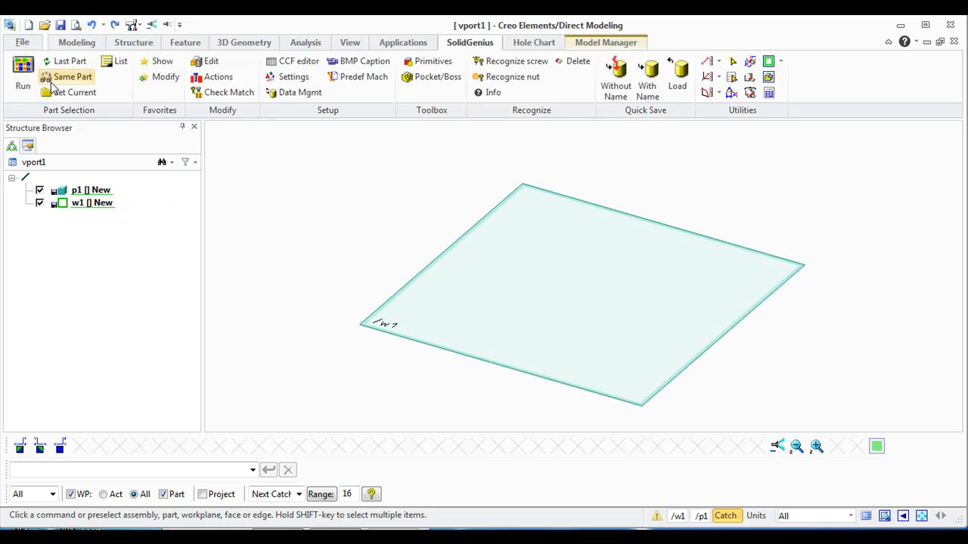
Set call_user_screw.ccf as the current catalog and place the Name1 Load user screw on workplane w1 near its upper-left edge.
{"action": "left_click", "coordinate": [72, 92]}
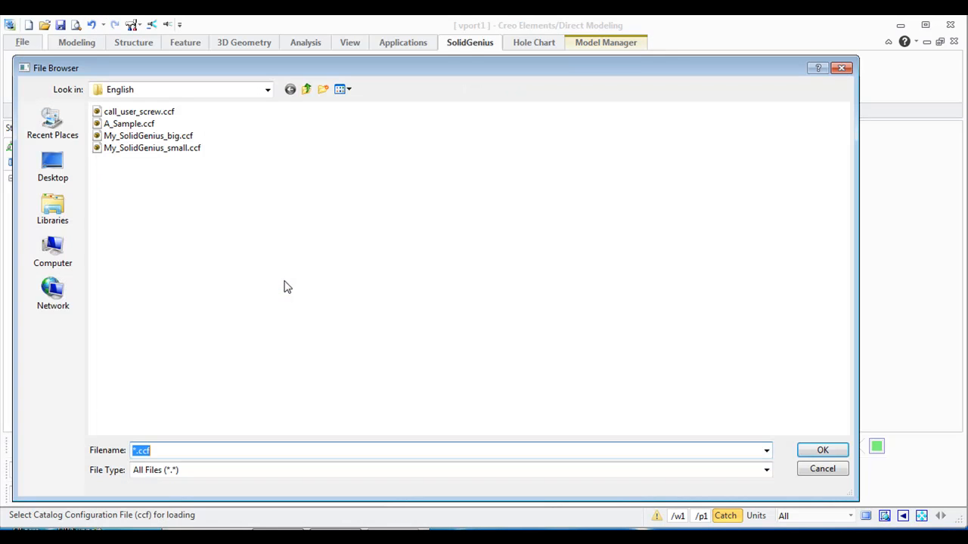
{"action": "double_click", "coordinate": [138, 112]}
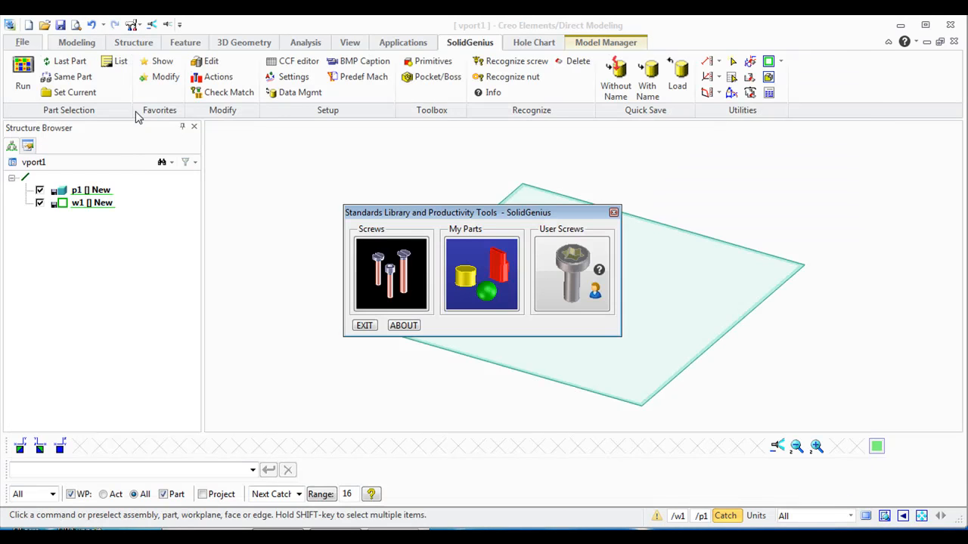
{"action": "left_click", "coordinate": [571, 261]}
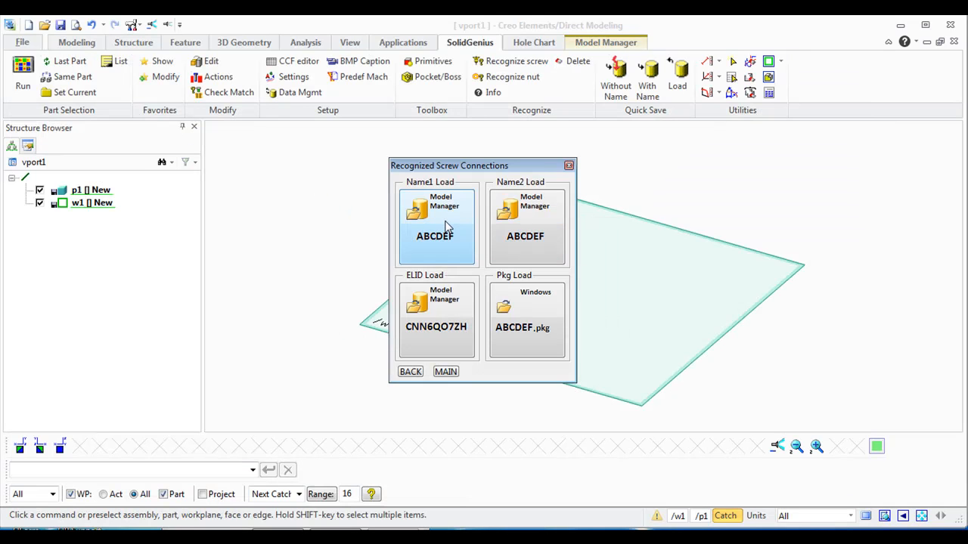
{"action": "left_click", "coordinate": [429, 220]}
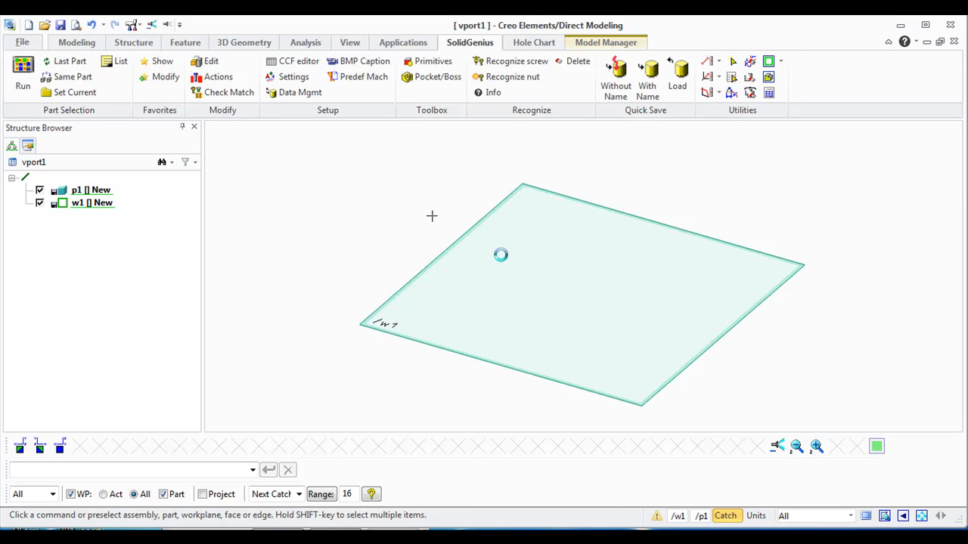
{"action": "left_click", "coordinate": [484, 261]}
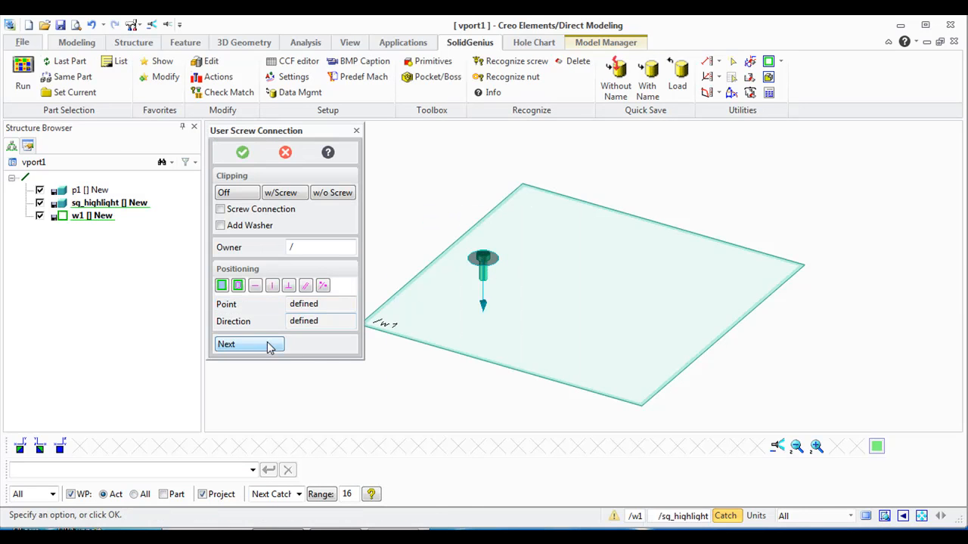
{"action": "left_click", "coordinate": [243, 154]}
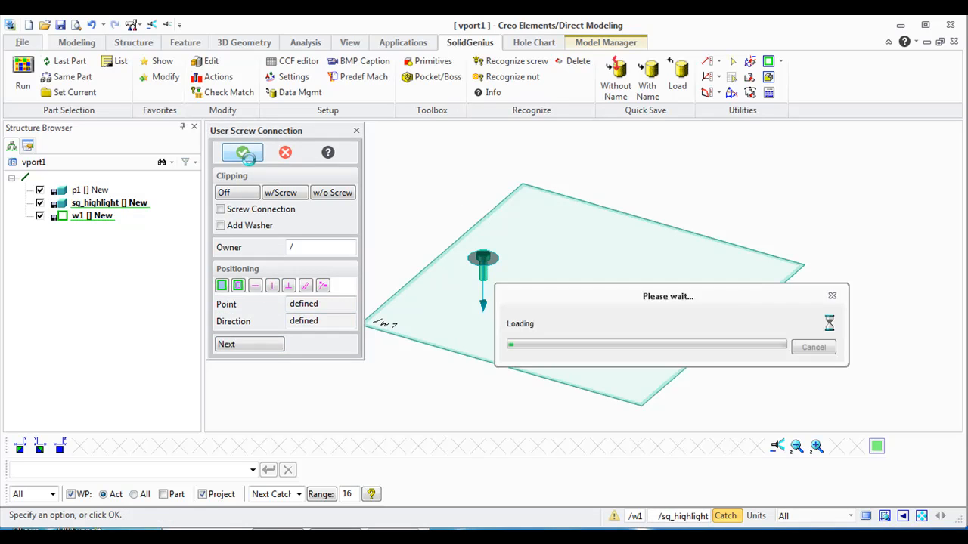
{"action": "left_click", "coordinate": [23, 73]}
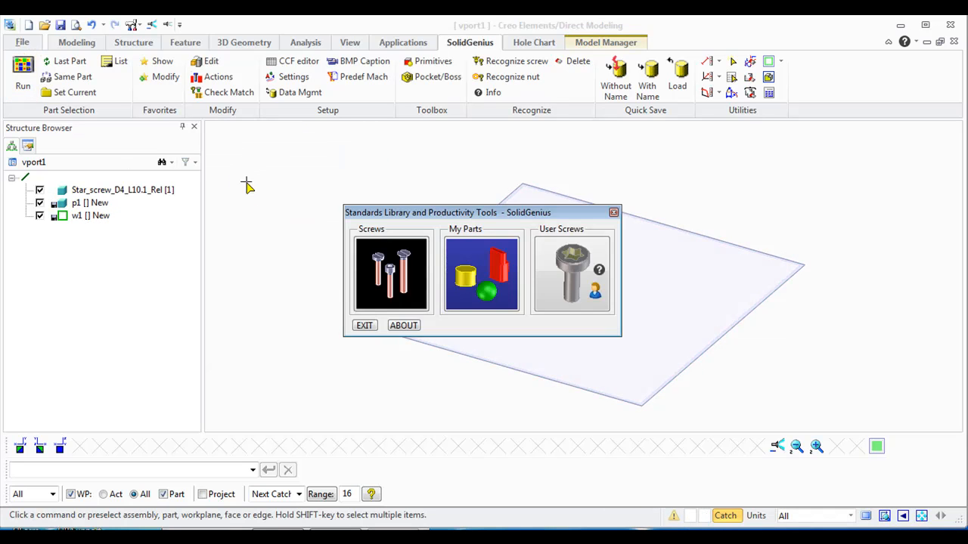
{"action": "left_click", "coordinate": [558, 264]}
{"action": "left_click", "coordinate": [542, 259]}
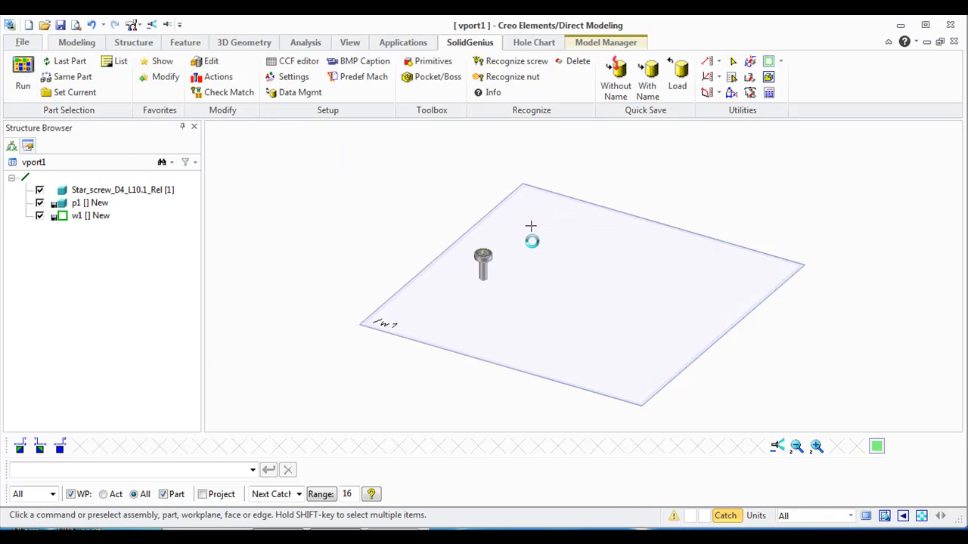
{"action": "left_click", "coordinate": [332, 193]}
Make workplane w1 the active workplane.
{"action": "left_click", "coordinate": [426, 271]}
{"action": "right_click", "coordinate": [425, 270]}
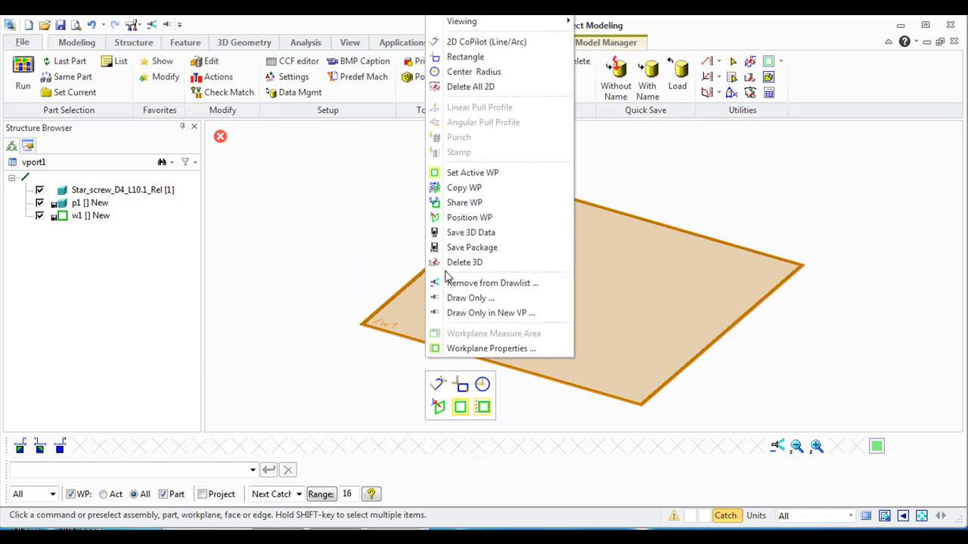
{"action": "left_click", "coordinate": [470, 180]}
Run the catalog, load the user screw with Name2 Load and place it on workplane w1 beside the first screw.
{"action": "left_click", "coordinate": [23, 76]}
{"action": "left_click", "coordinate": [548, 272]}
{"action": "left_click", "coordinate": [531, 220]}
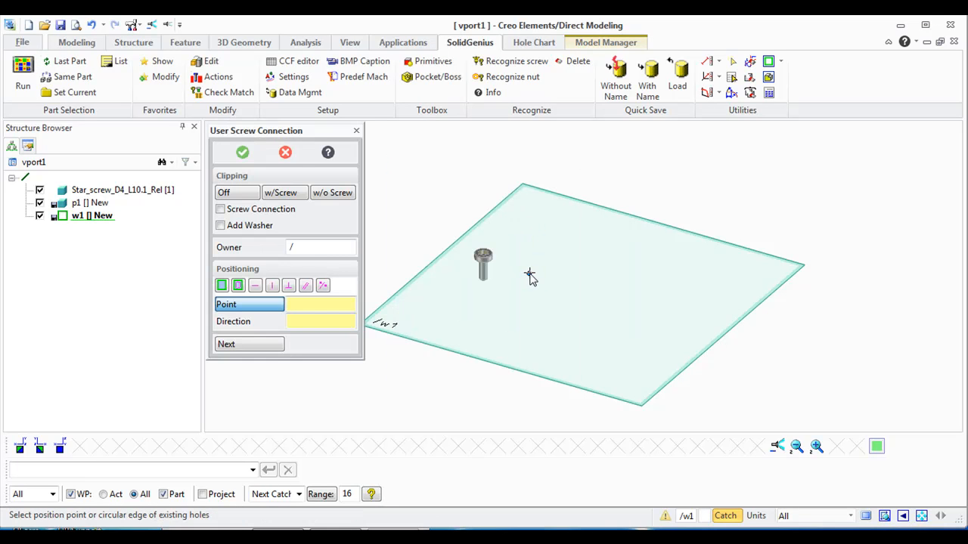
{"action": "left_click", "coordinate": [529, 275]}
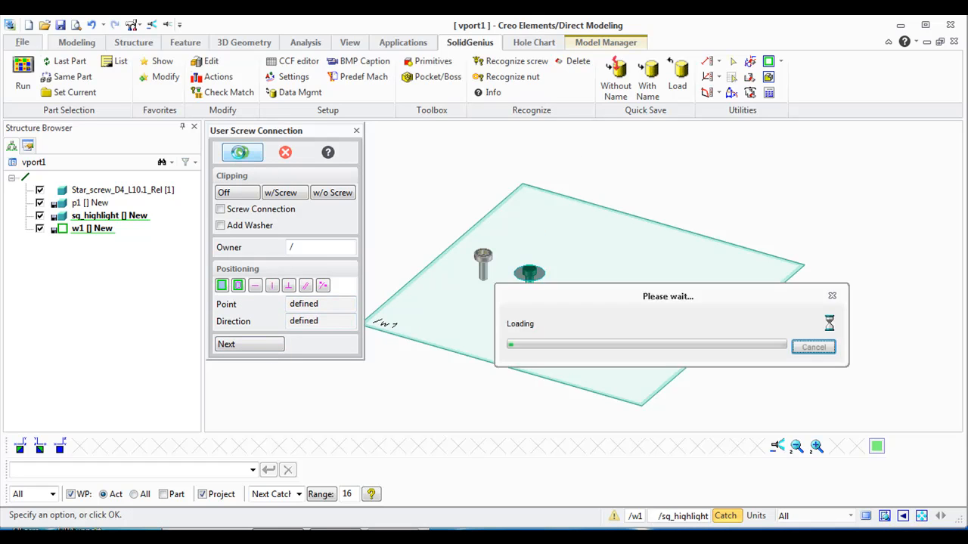
Complete the placement of the Name2 Load user screw beside the first screw on workplane w1.
{"action": "left_click", "coordinate": [239, 153]}
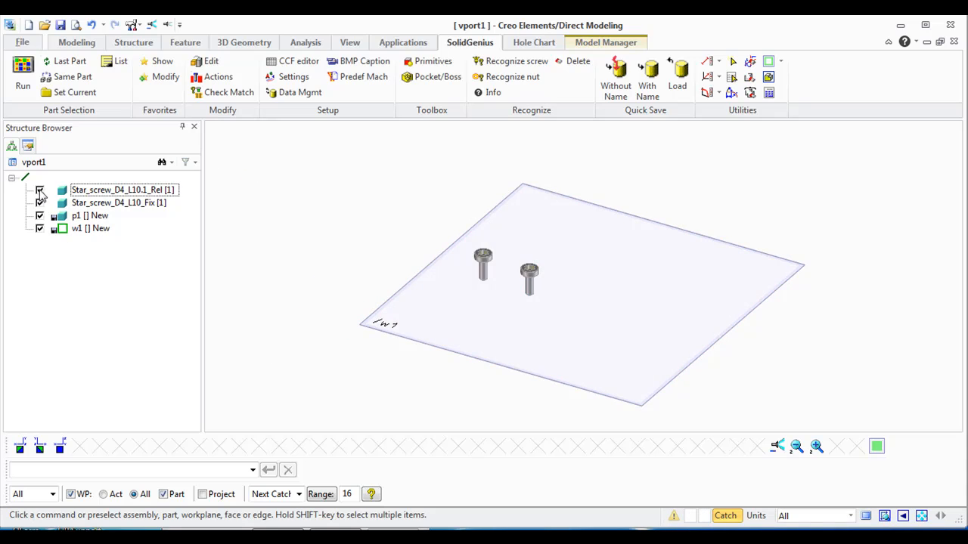
{"action": "left_click", "coordinate": [40, 204]}
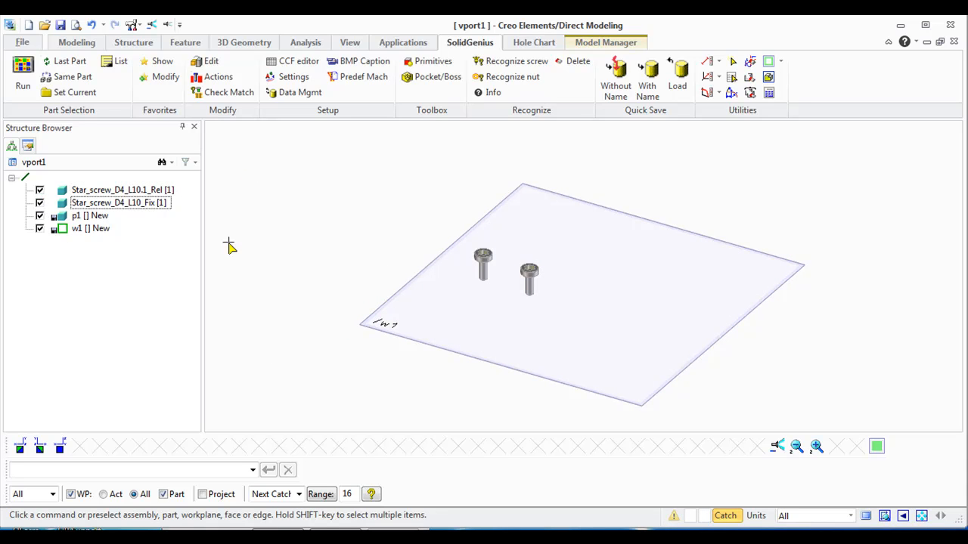
Load the package 2blocks.pkg from the SolidGenius_sources_V18 folder into the model.
{"action": "left_click", "coordinate": [43, 25]}
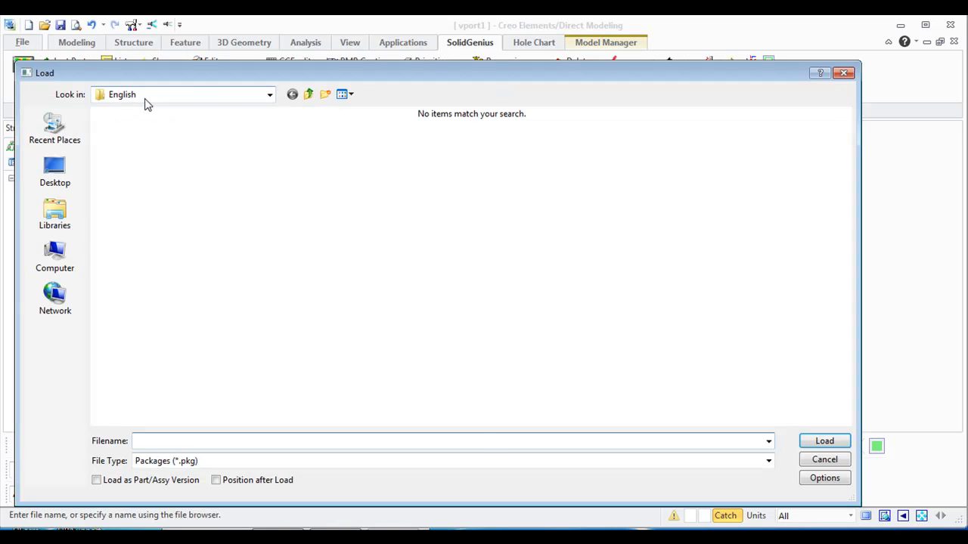
{"action": "left_click", "coordinate": [188, 94]}
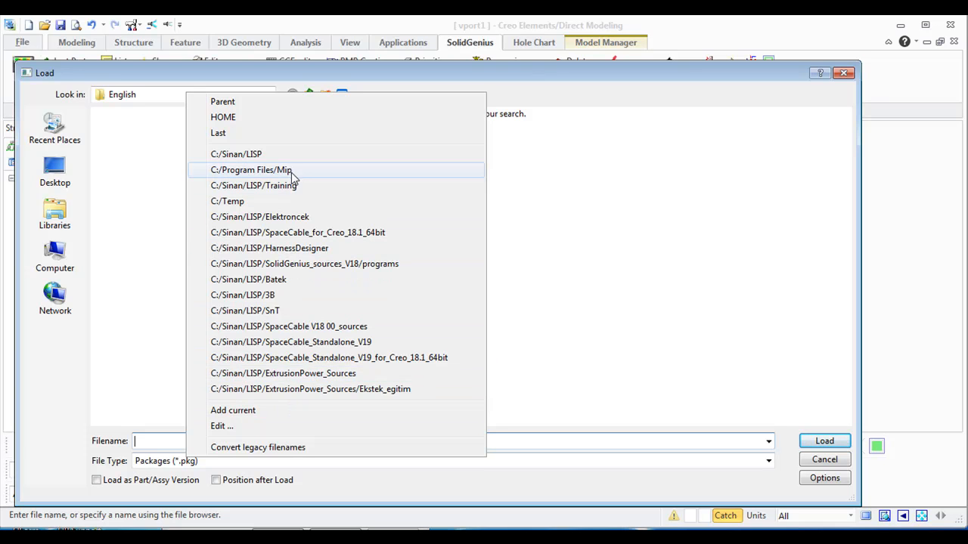
{"action": "left_click", "coordinate": [330, 264]}
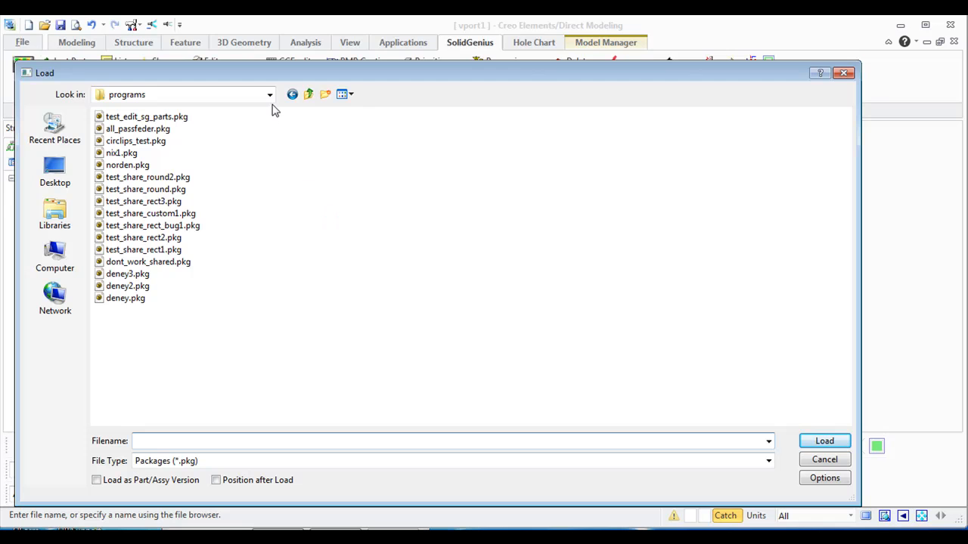
{"action": "left_click", "coordinate": [309, 94]}
{"action": "double_click", "coordinate": [159, 120]}
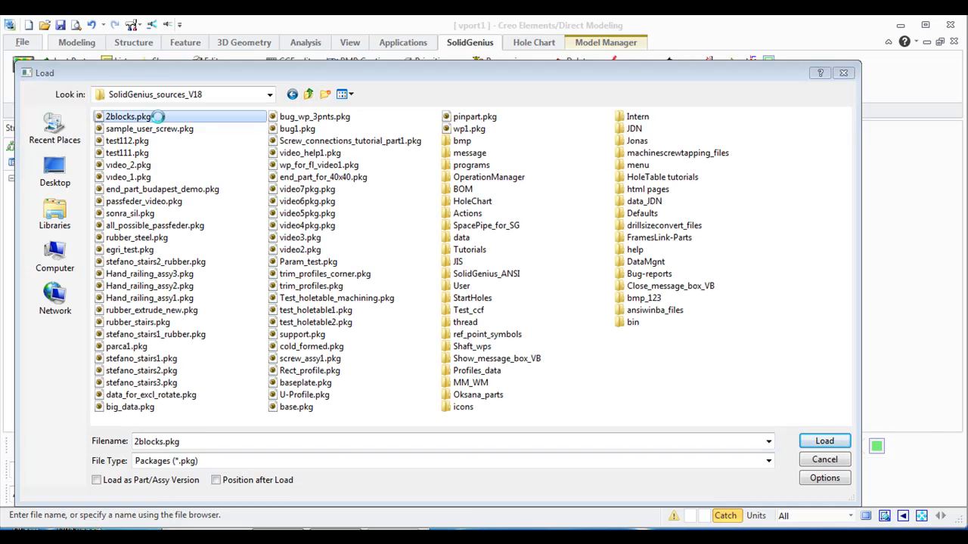
{"action": "scroll", "coordinate": [382, 207], "scroll_direction": "up", "scroll_amount": 5}
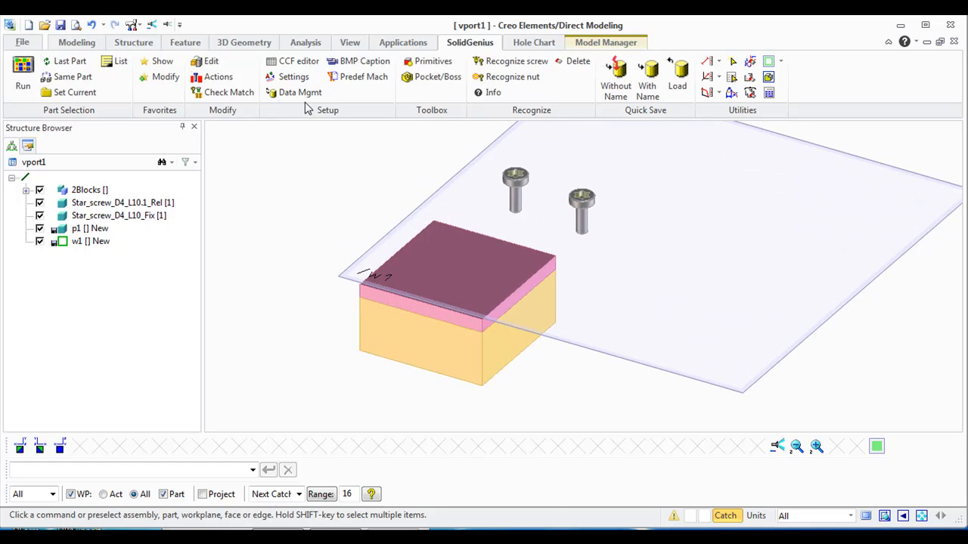
Delete both star screws standing on workplane w1.
{"action": "left_click", "coordinate": [751, 79]}
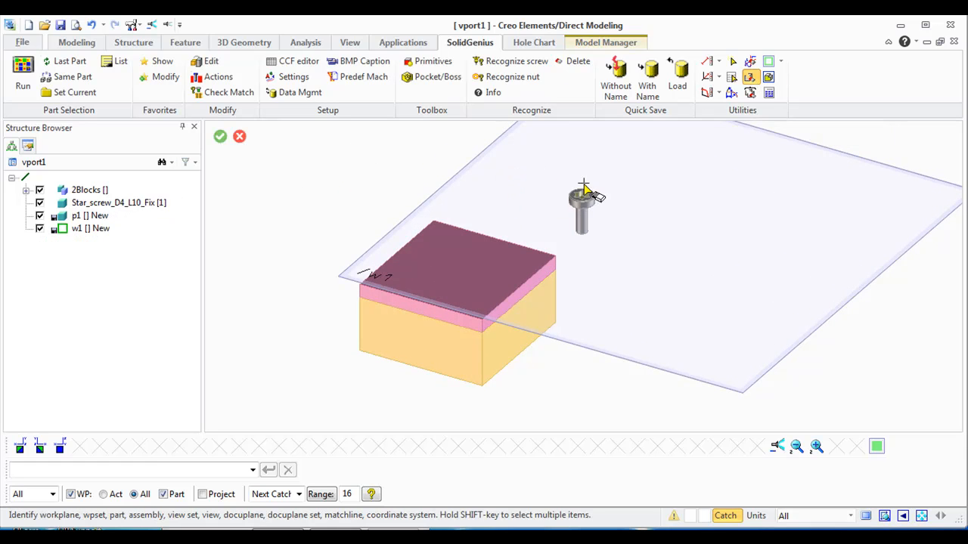
{"action": "left_click", "coordinate": [240, 137]}
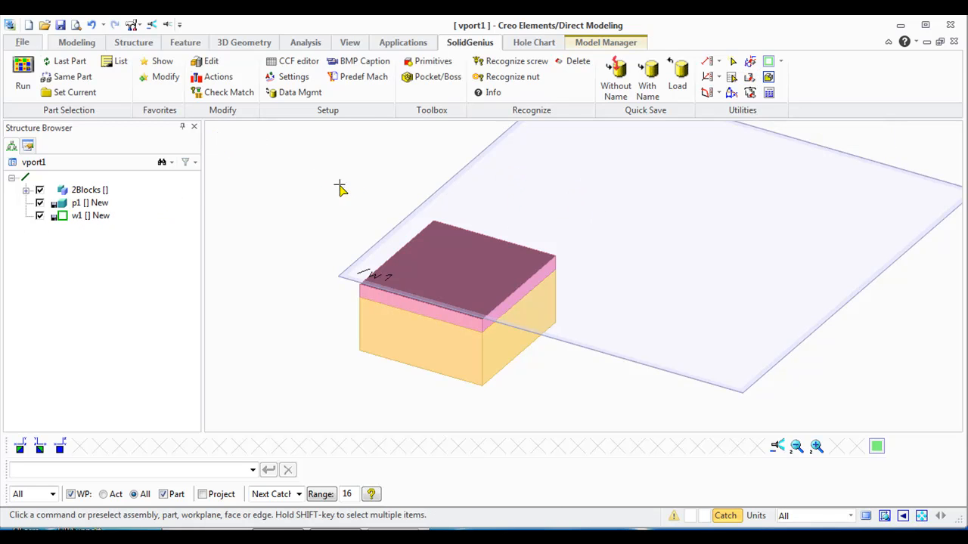
Run the SolidGenius catalog and start a user screw connection with the Name1 Load entry from User Screws.
{"action": "left_click", "coordinate": [22, 76]}
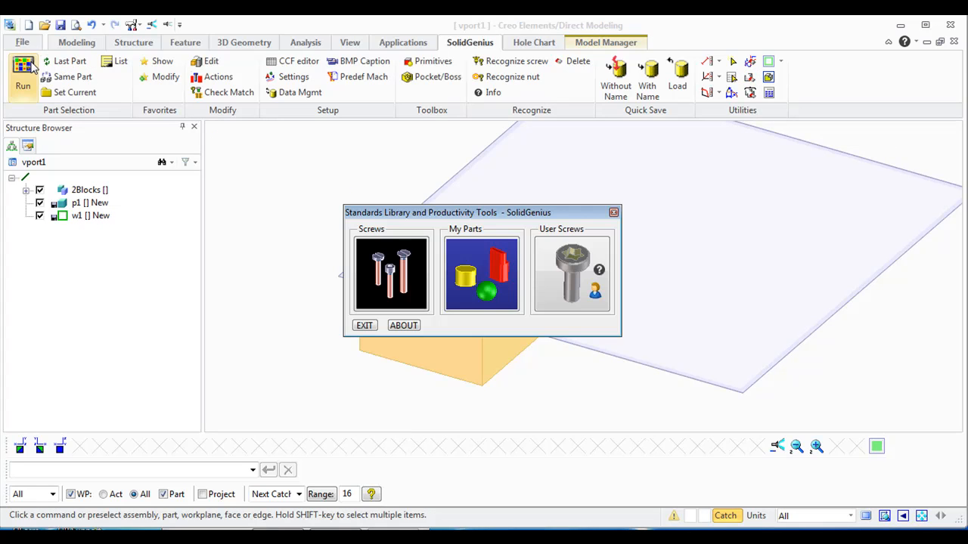
{"action": "left_click", "coordinate": [578, 295]}
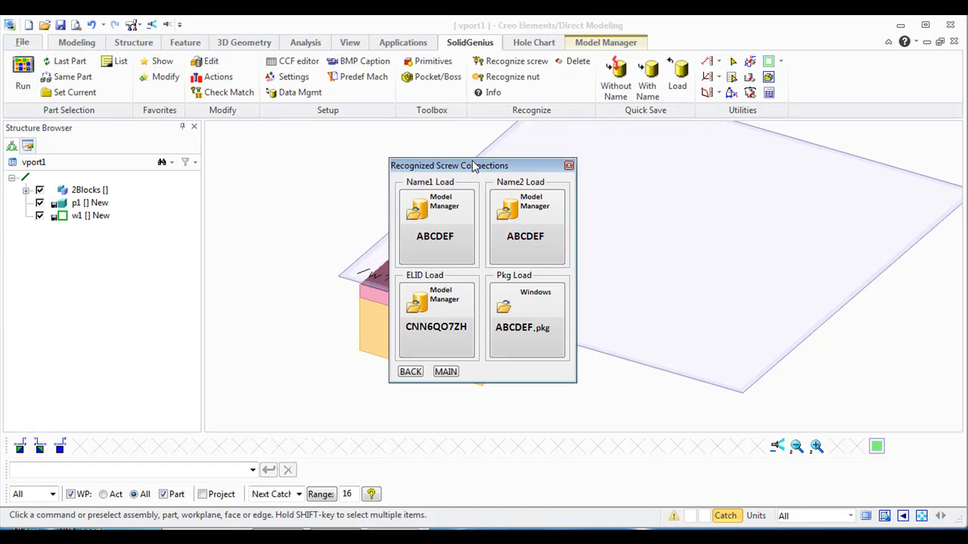
{"action": "left_click_drag", "start_coordinate": [474, 166], "coordinate": [151, 160]}
{"action": "scroll", "coordinate": [385, 199], "scroll_direction": "up", "scroll_amount": 3}
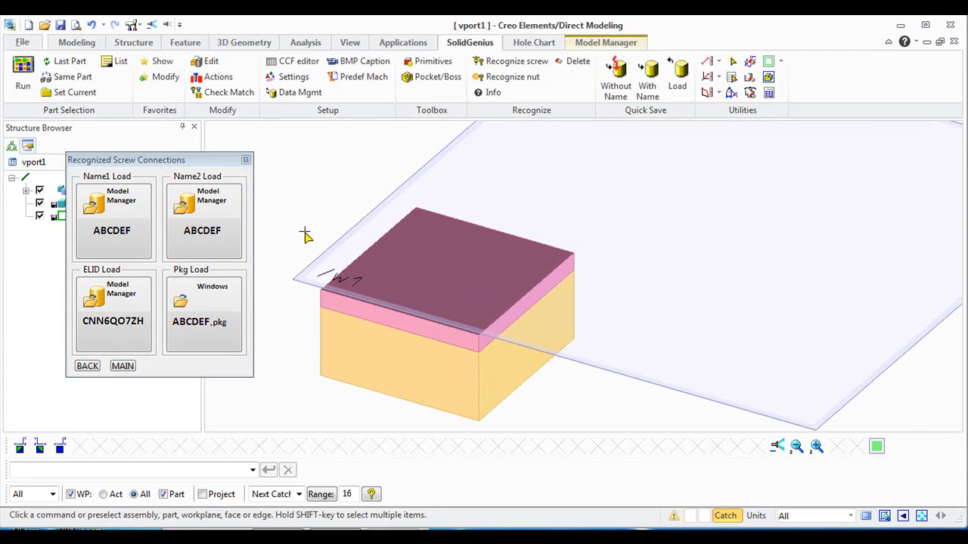
{"action": "scroll", "coordinate": [303, 238], "scroll_direction": "up", "scroll_amount": 1}
{"action": "left_click", "coordinate": [133, 234]}
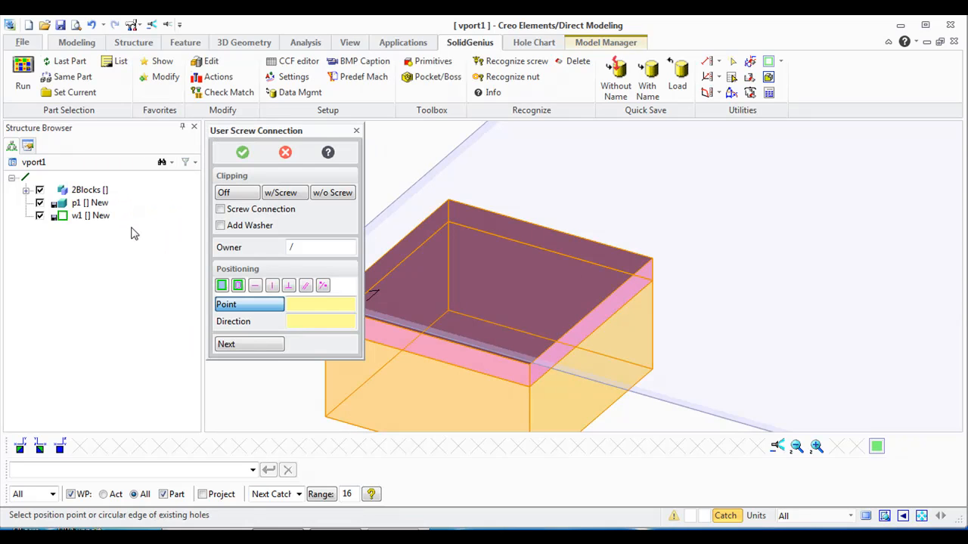
Create a workplane on the upper block's top face, project the face outline and add a bisector between two adjacent corners.
{"action": "left_click", "coordinate": [222, 285]}
{"action": "left_click", "coordinate": [414, 281]}
{"action": "left_click", "coordinate": [238, 286]}
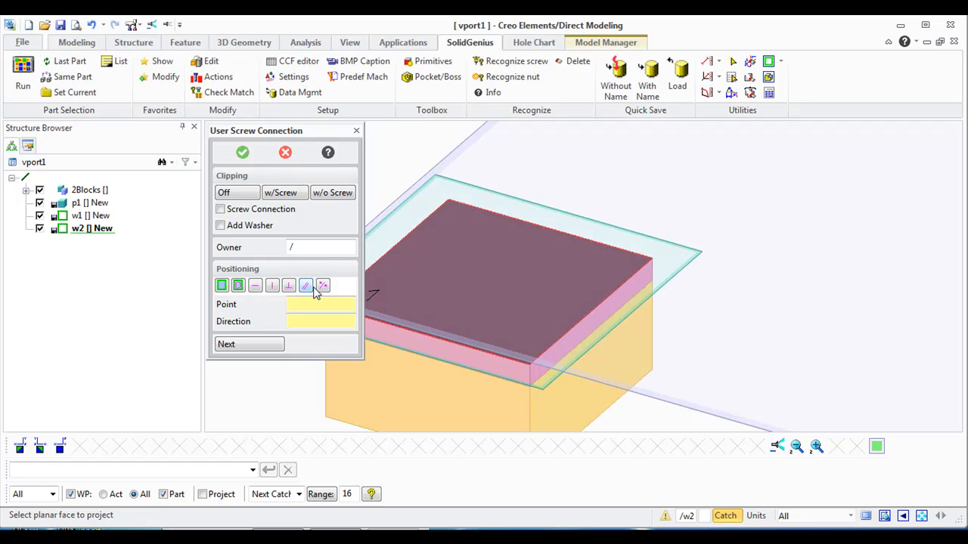
{"action": "left_click", "coordinate": [323, 285]}
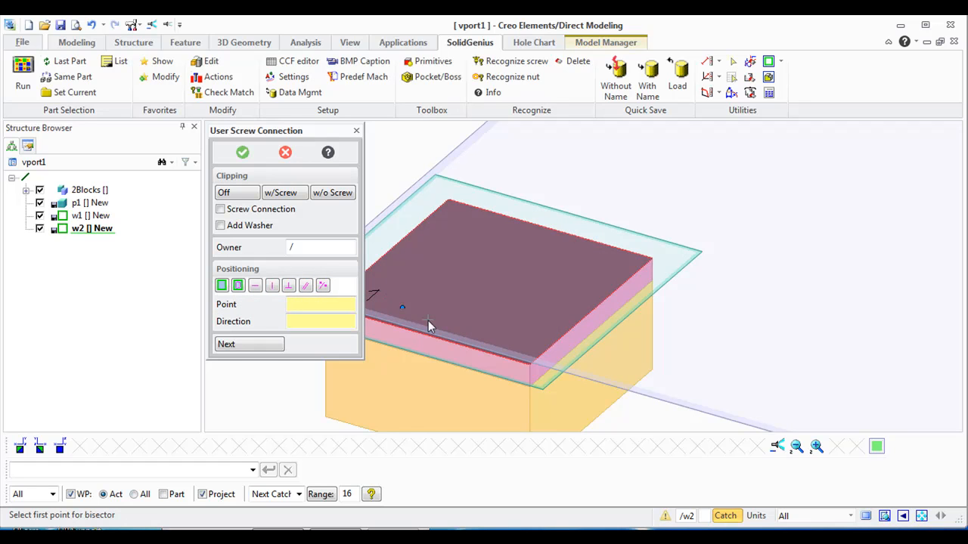
{"action": "left_click", "coordinate": [522, 362]}
{"action": "left_click", "coordinate": [653, 259]}
Enable the screw connection with p1 as upper part and p2 as lower part, and add a DIN 126 steel washer on the head side.
{"action": "left_click", "coordinate": [220, 209]}
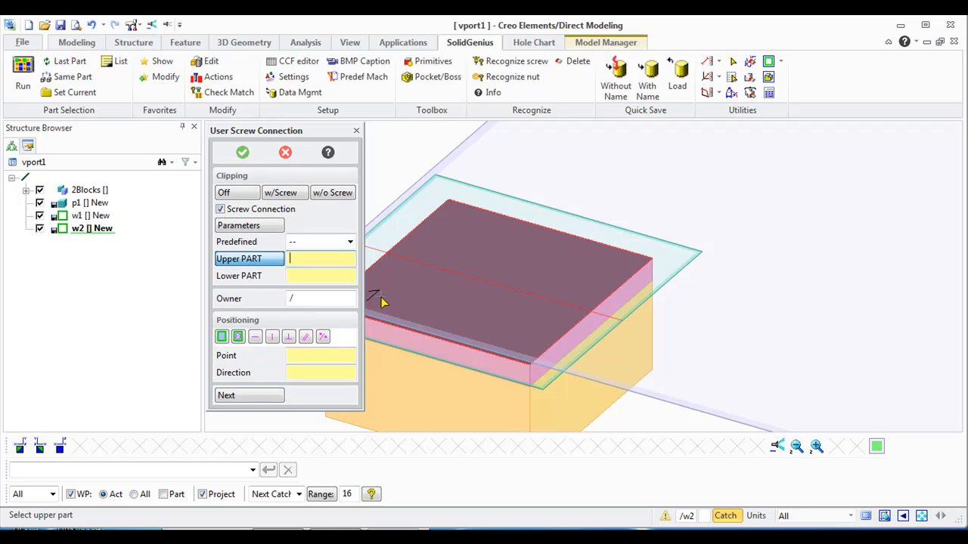
{"action": "left_click", "coordinate": [421, 305]}
{"action": "left_click", "coordinate": [401, 378]}
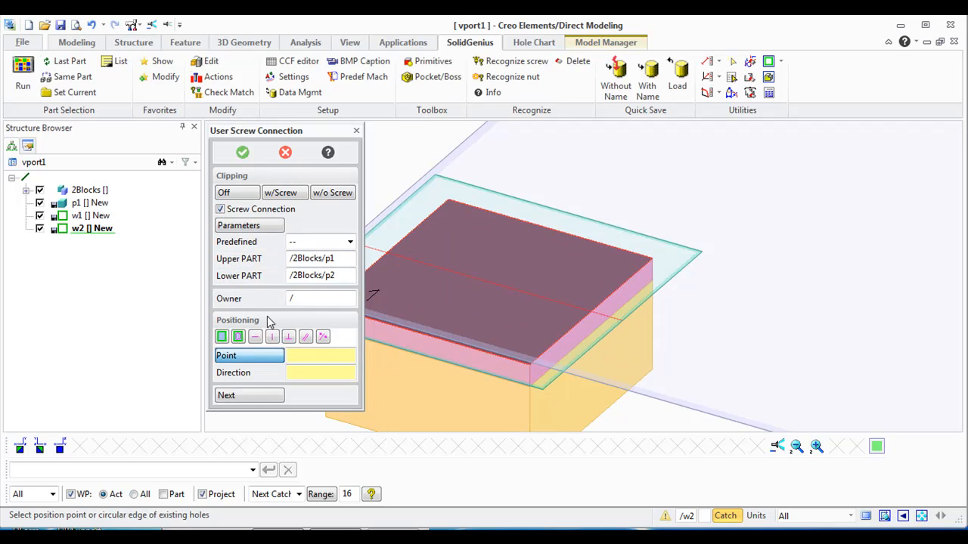
{"action": "left_click", "coordinate": [248, 228]}
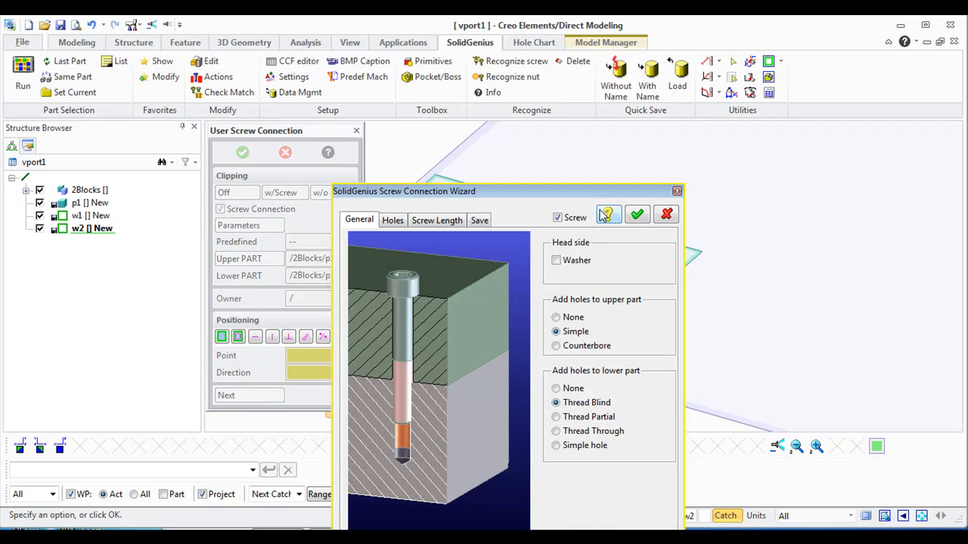
{"action": "left_click", "coordinate": [557, 261]}
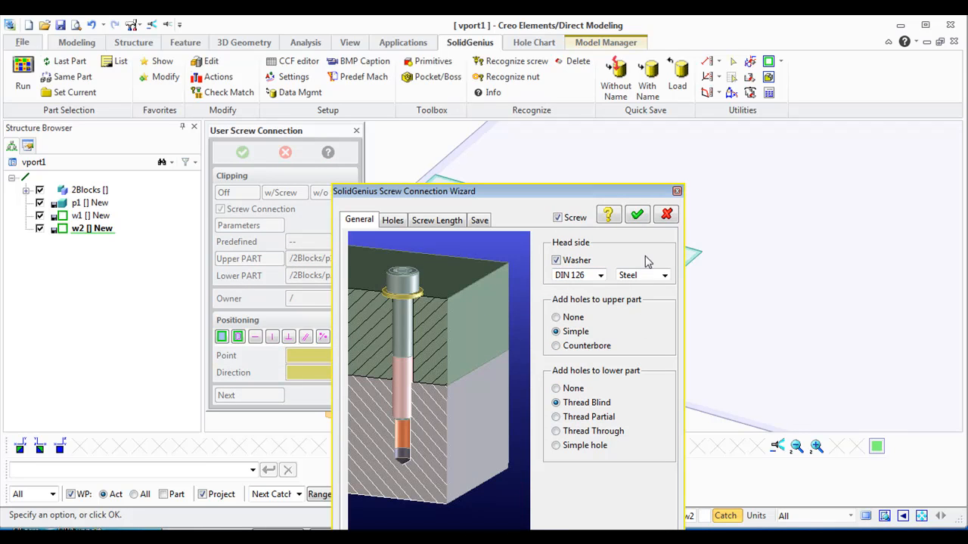
{"action": "left_click", "coordinate": [638, 217]}
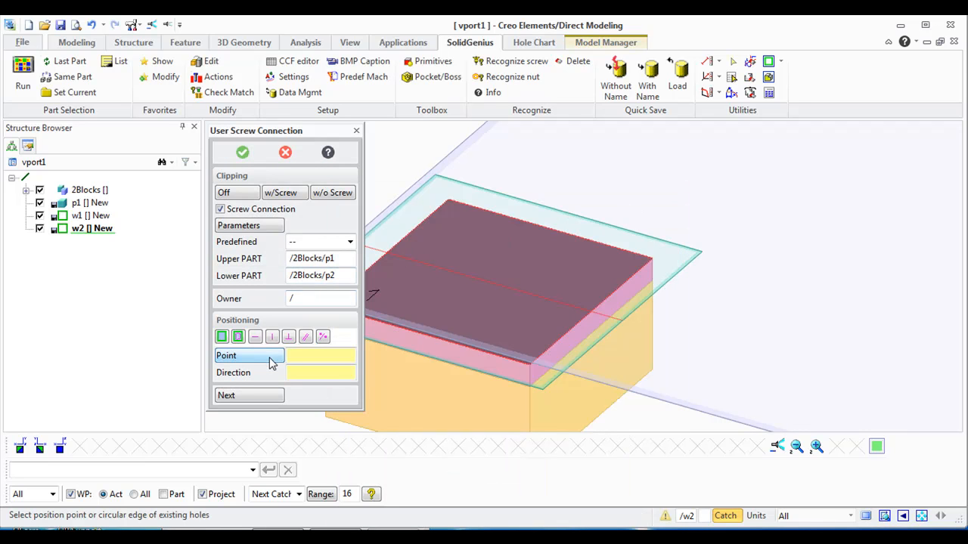
Position the screw on the bisector near one end of the top face and complete the connection, accepting the smallest available DIN 126 washer.
{"action": "left_click", "coordinate": [426, 266]}
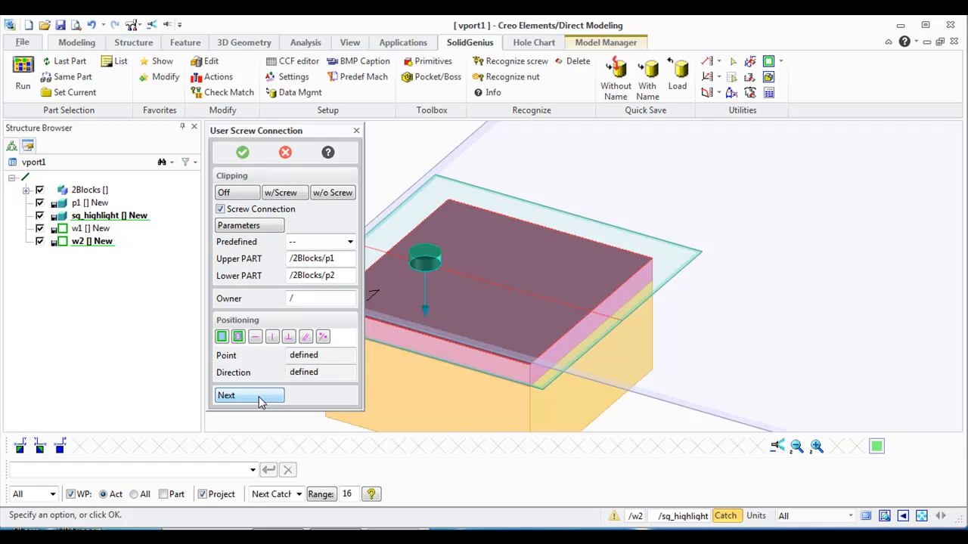
{"action": "left_click", "coordinate": [241, 152]}
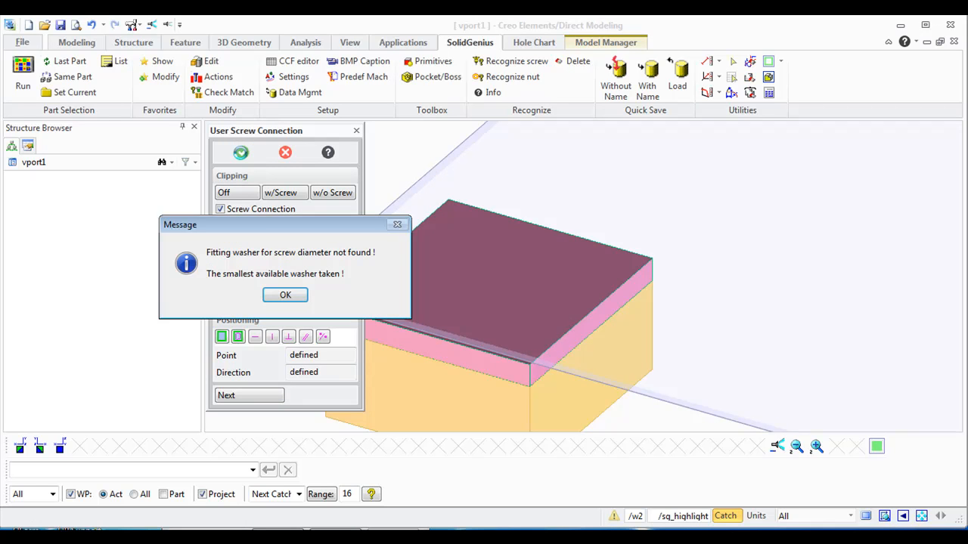
{"action": "left_click", "coordinate": [291, 297]}
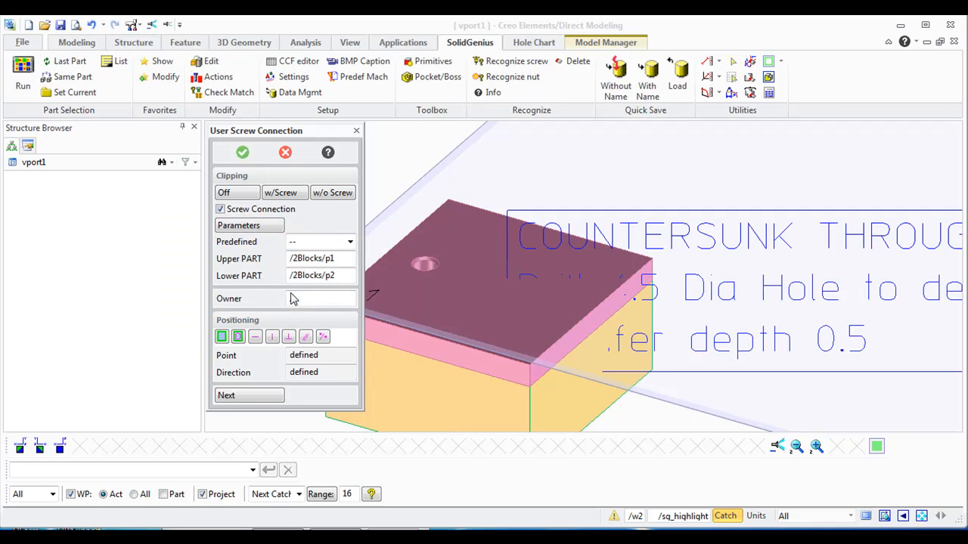
{"action": "left_click", "coordinate": [291, 296]}
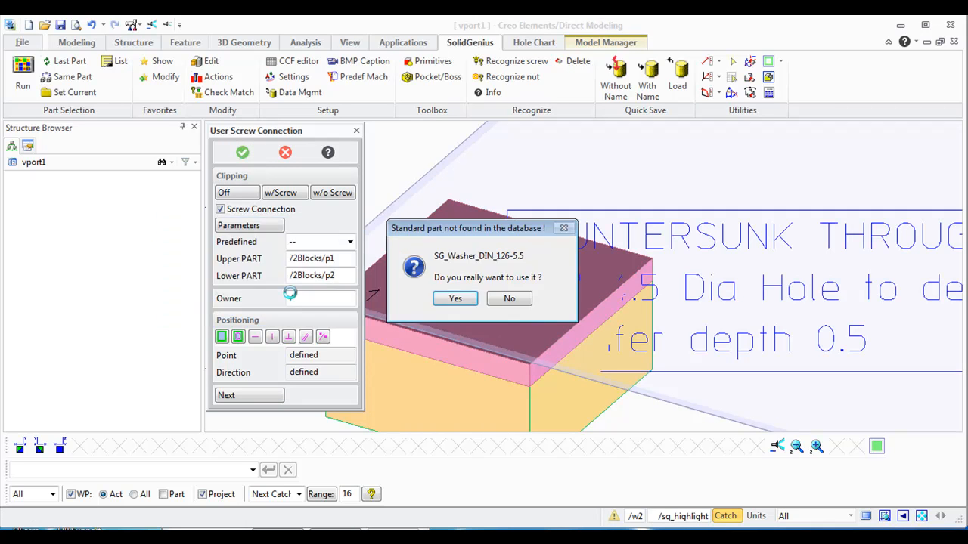
{"action": "left_click", "coordinate": [452, 300]}
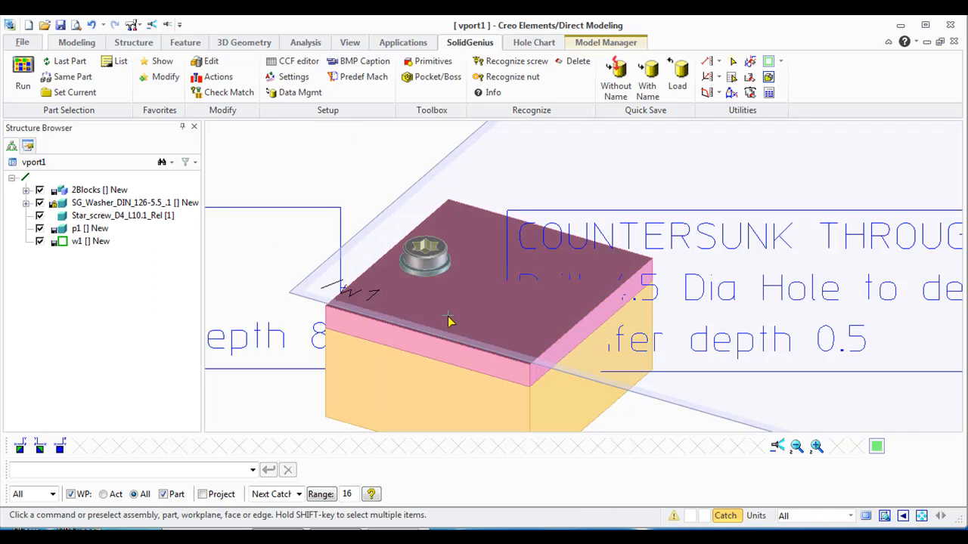
Run the catalog again and start a user screw connection with the Name2 Load entry from User Screws.
{"action": "middle_click_drag", "start_coordinate": [447, 300], "coordinate": [419, 259]}
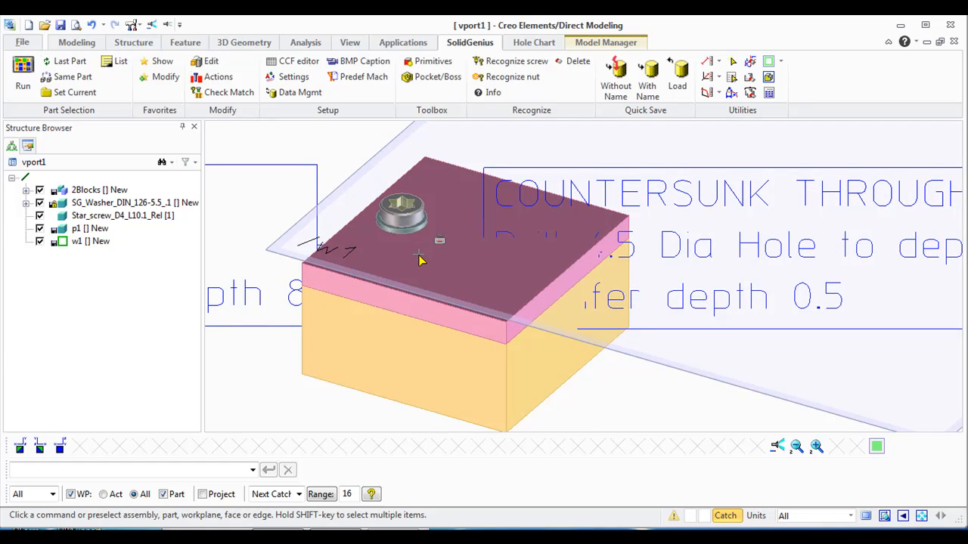
{"action": "left_click", "coordinate": [23, 76]}
{"action": "left_click", "coordinate": [572, 272]}
{"action": "left_click", "coordinate": [543, 240]}
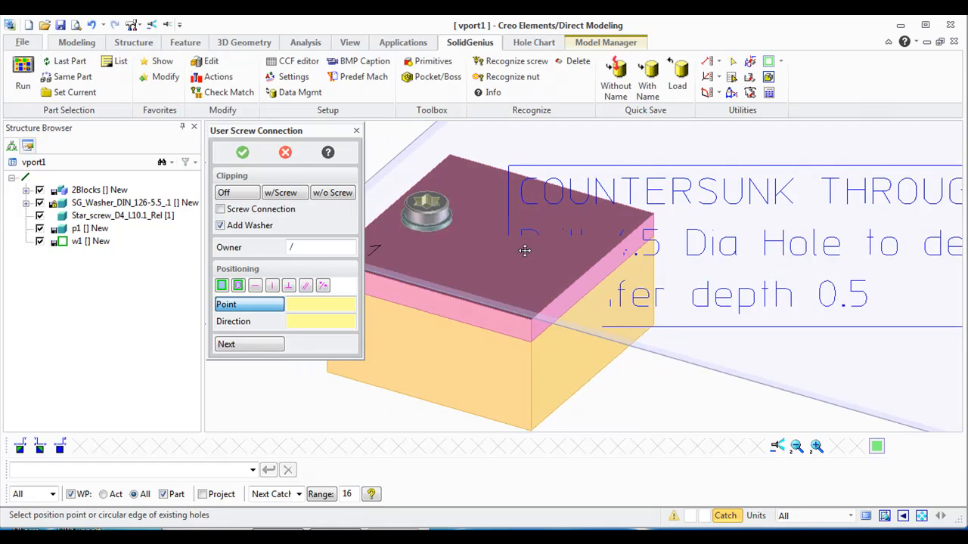
Set up a new workplane on the block's top face with its projected outline and a bisector between the two corners opposite the screw.
{"action": "left_click", "coordinate": [227, 304]}
{"action": "left_click", "coordinate": [508, 261]}
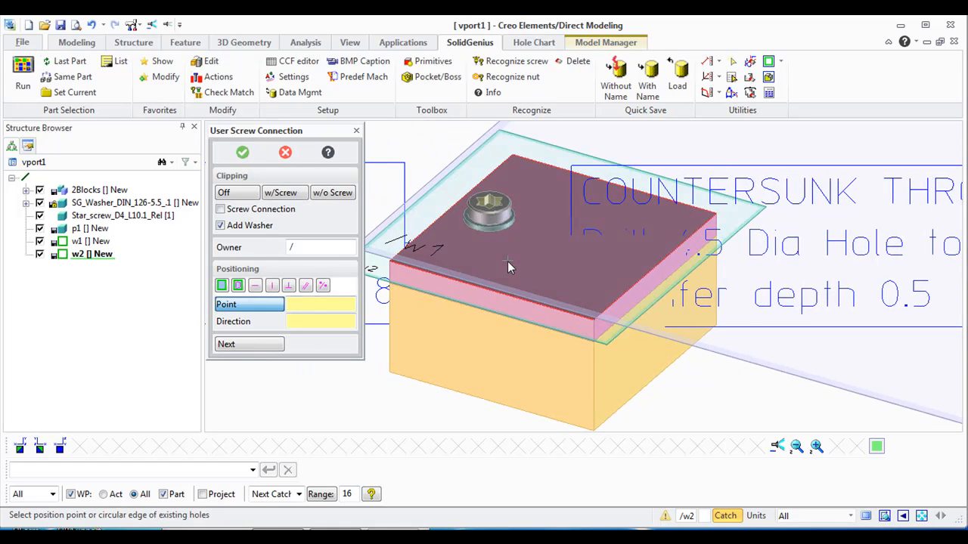
{"action": "left_click", "coordinate": [322, 286]}
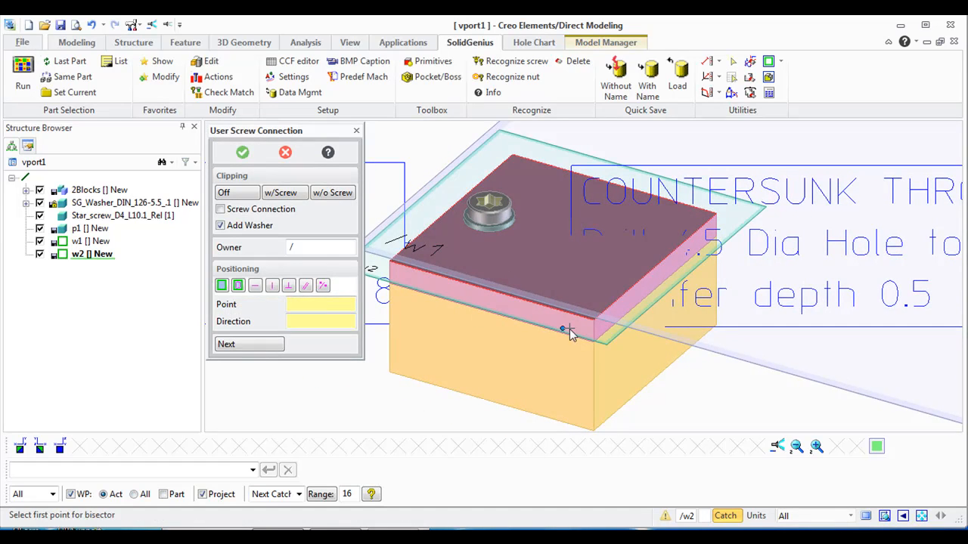
{"action": "left_click", "coordinate": [596, 324]}
{"action": "left_click", "coordinate": [716, 216]}
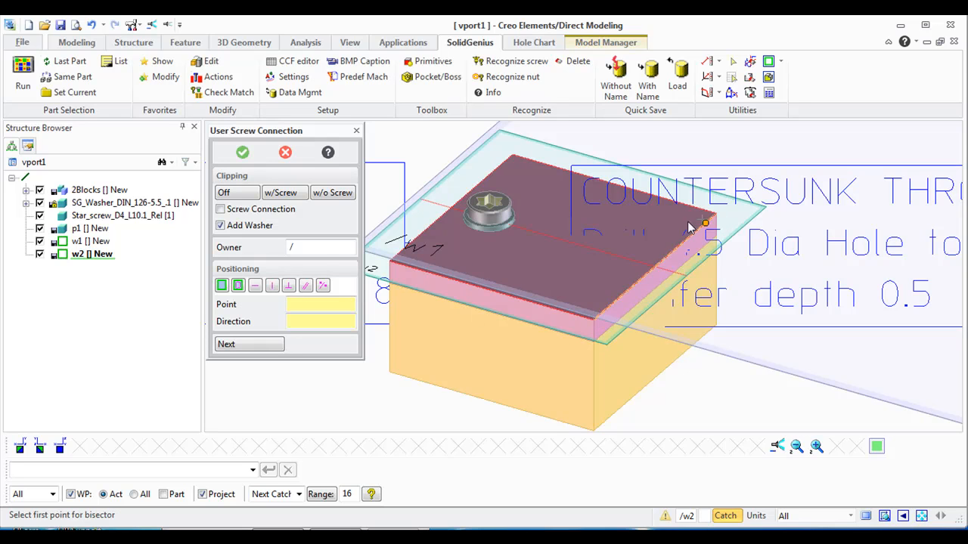
Enable the screw connection with p1 as upper part and p2 as lower part, and place it at the middle of the top-face bisector.
{"action": "left_click", "coordinate": [220, 209]}
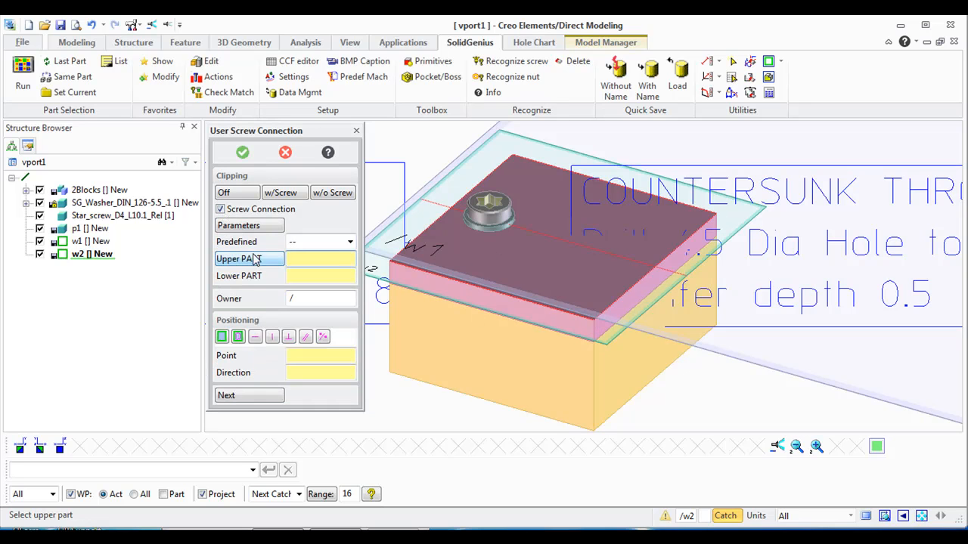
{"action": "left_click", "coordinate": [480, 260]}
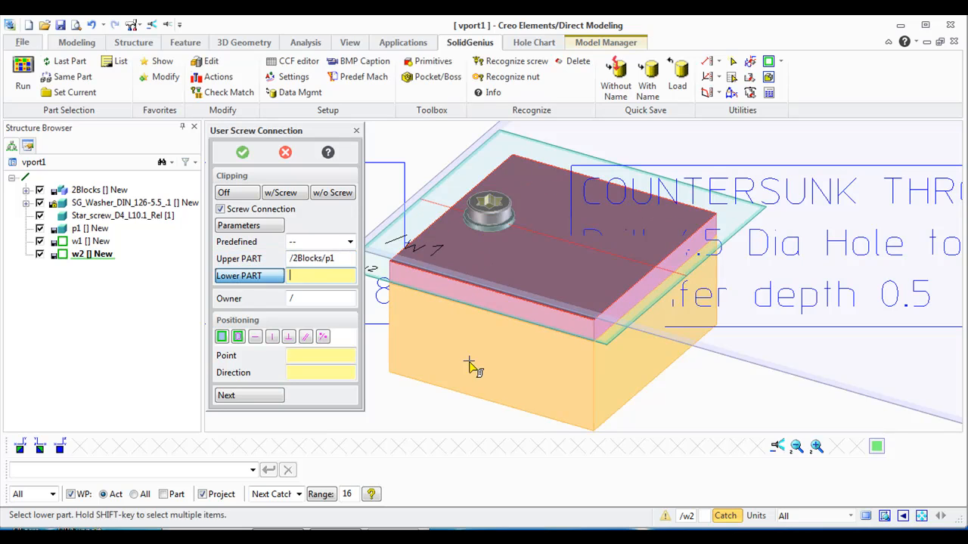
{"action": "left_click", "coordinate": [469, 365]}
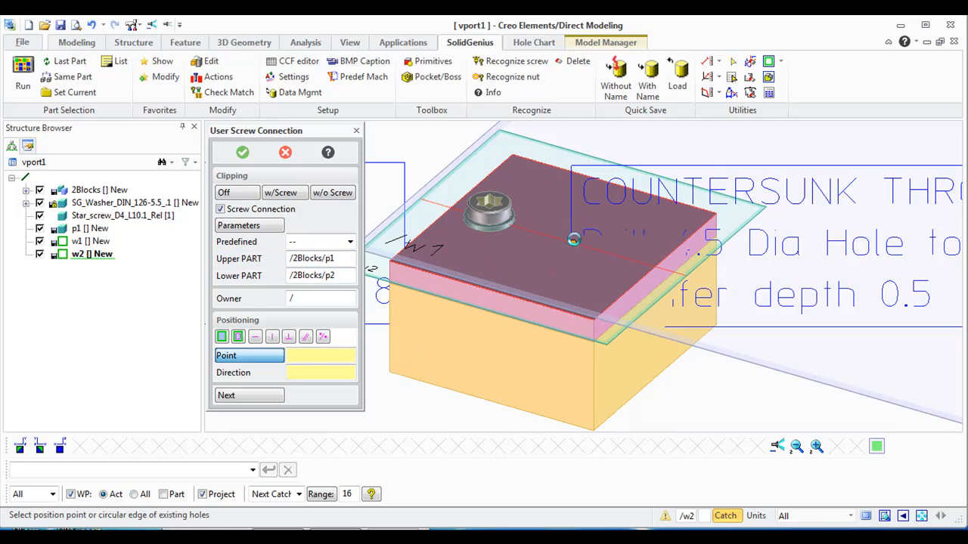
{"action": "left_click", "coordinate": [572, 239]}
{"action": "left_click", "coordinate": [272, 396]}
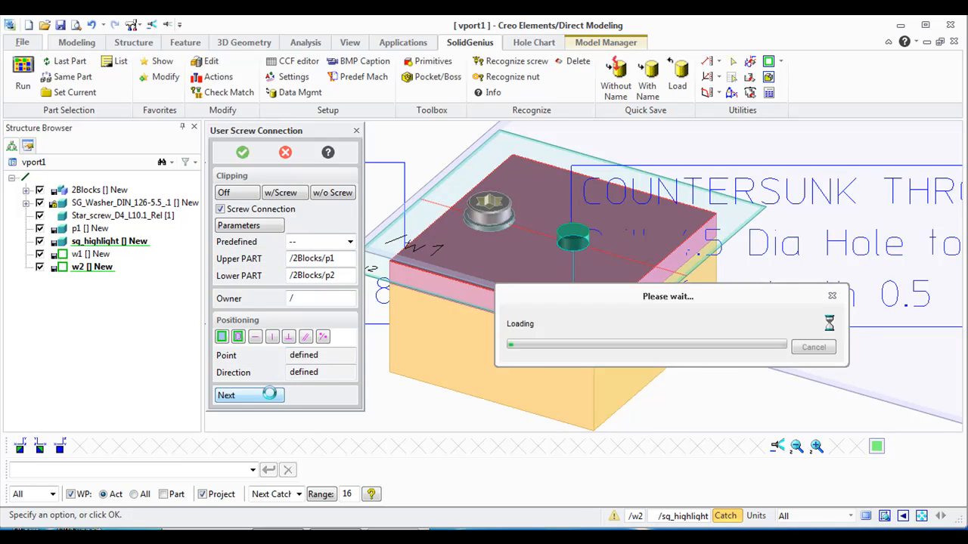
{"action": "left_click", "coordinate": [284, 296]}
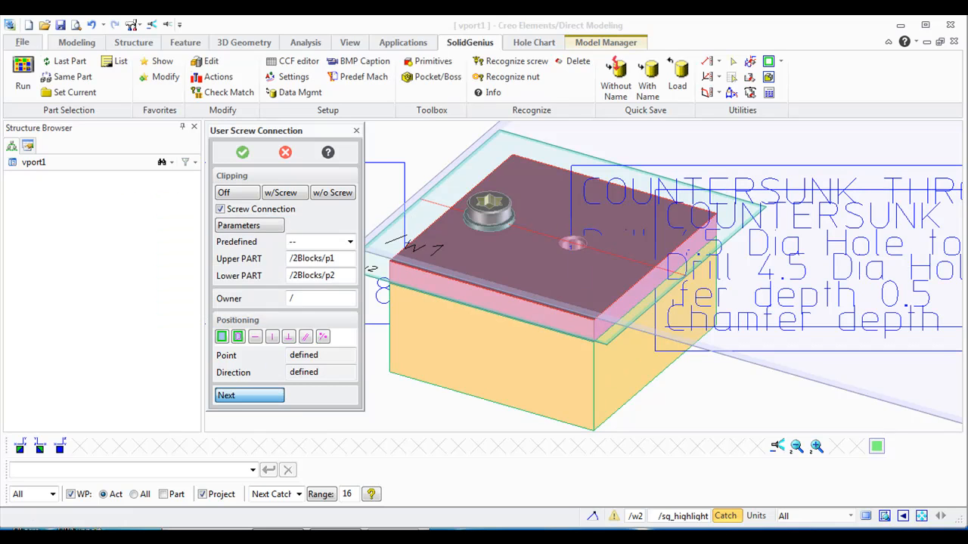
{"action": "left_click", "coordinate": [285, 296]}
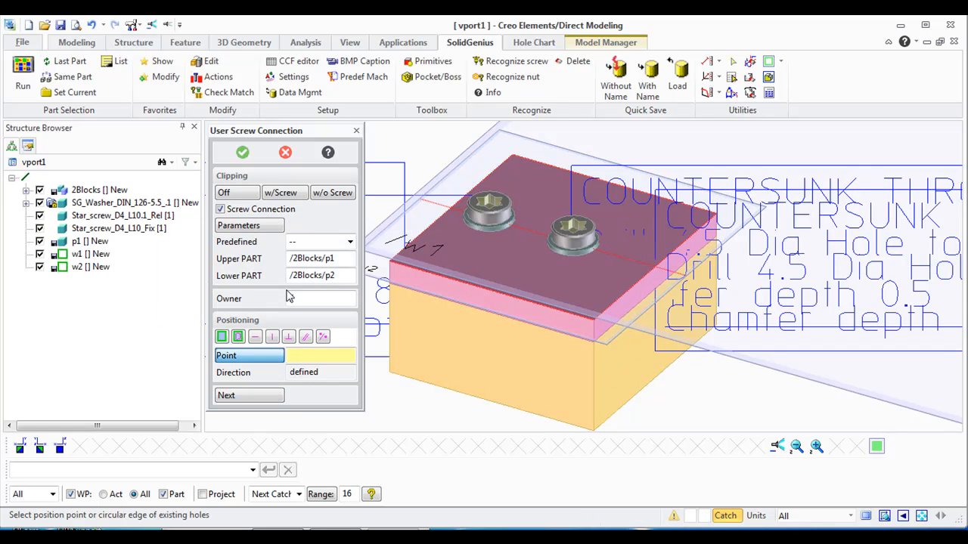
Inspect the new connection in a clipped view that includes the screw, and close the user screw connection.
{"action": "left_click", "coordinate": [281, 194]}
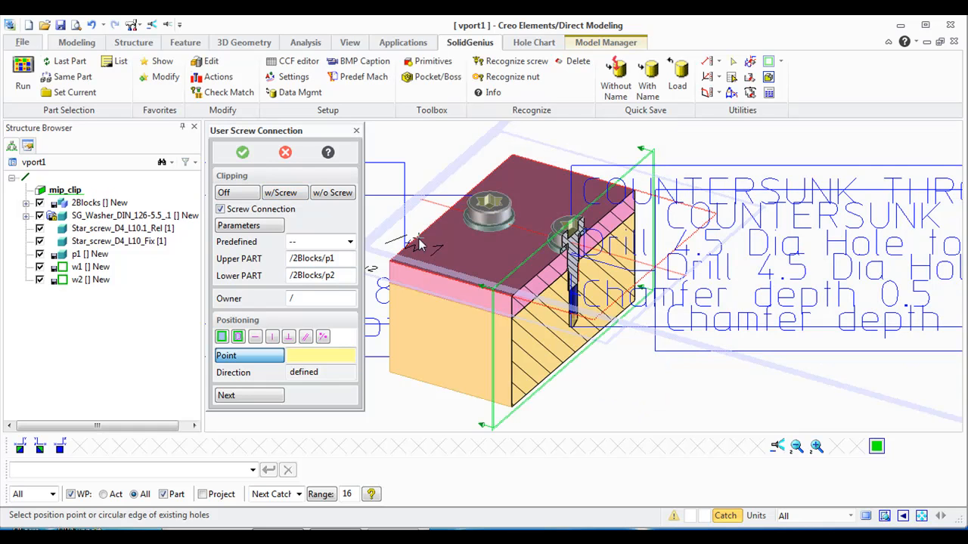
{"action": "middle_click_drag", "start_coordinate": [572, 313], "coordinate": [477, 256]}
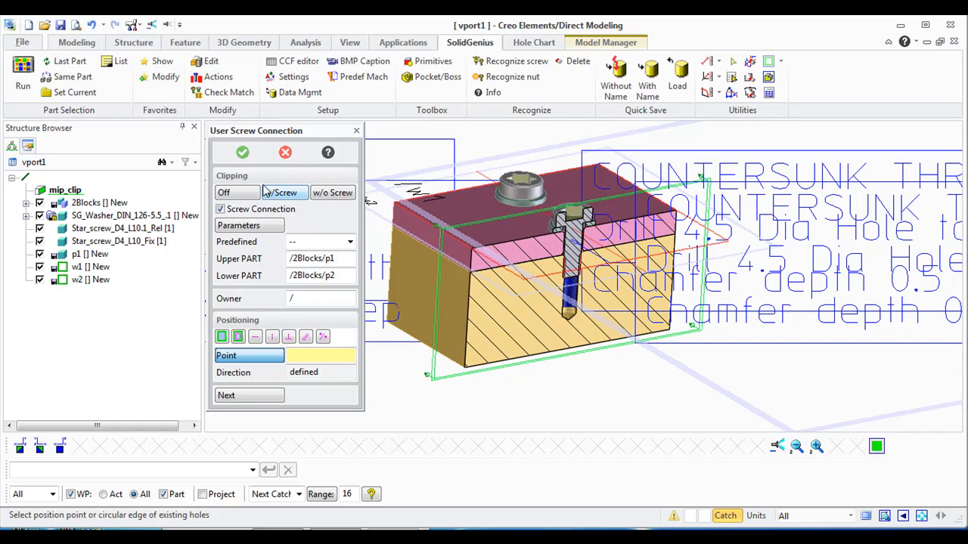
{"action": "left_click", "coordinate": [286, 153]}
Define a clipping on the axis of the first screw's cylindrical head face, sectioning both screws and the two blocks.
{"action": "middle_click_drag", "start_coordinate": [301, 265], "coordinate": [345, 318]}
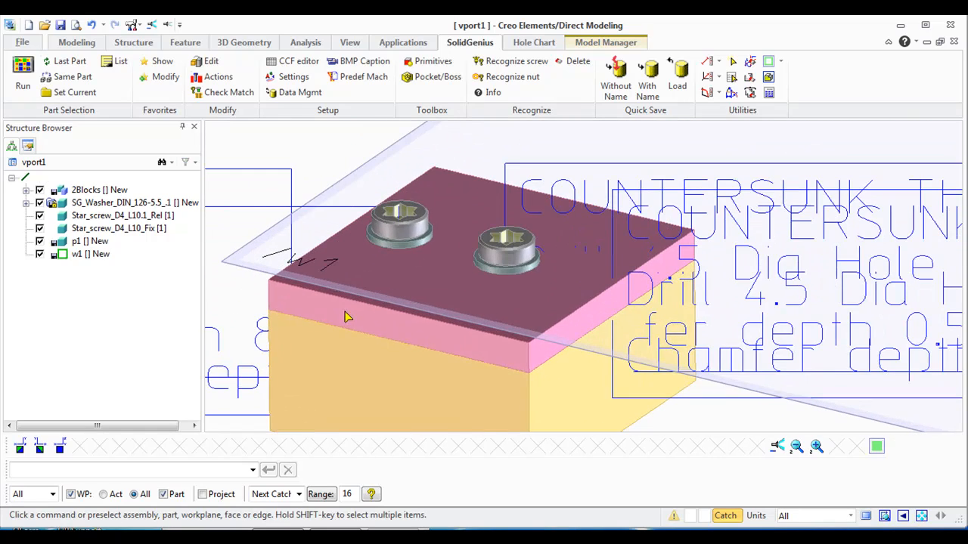
{"action": "scroll", "coordinate": [424, 241], "scroll_direction": "up", "scroll_amount": 5}
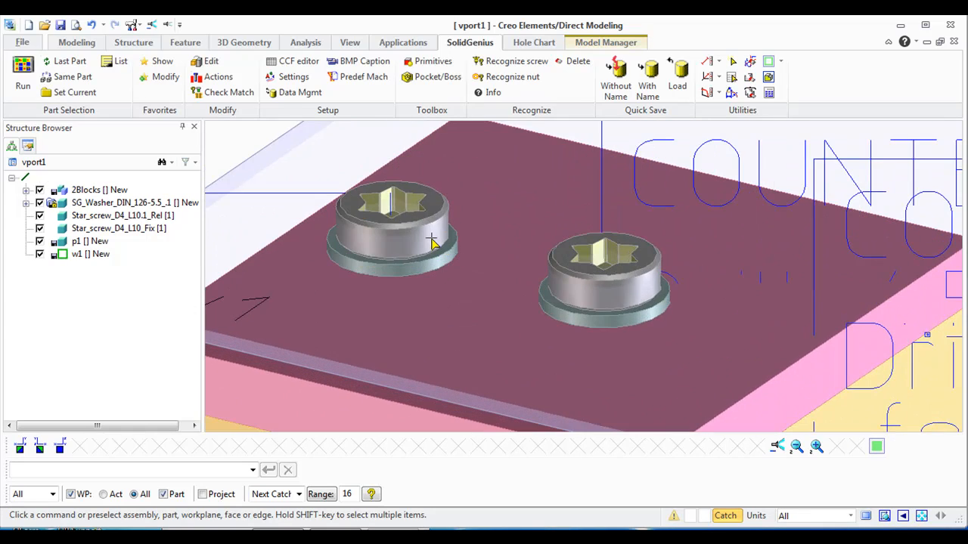
{"action": "left_click", "coordinate": [431, 243]}
{"action": "right_click", "coordinate": [431, 244]}
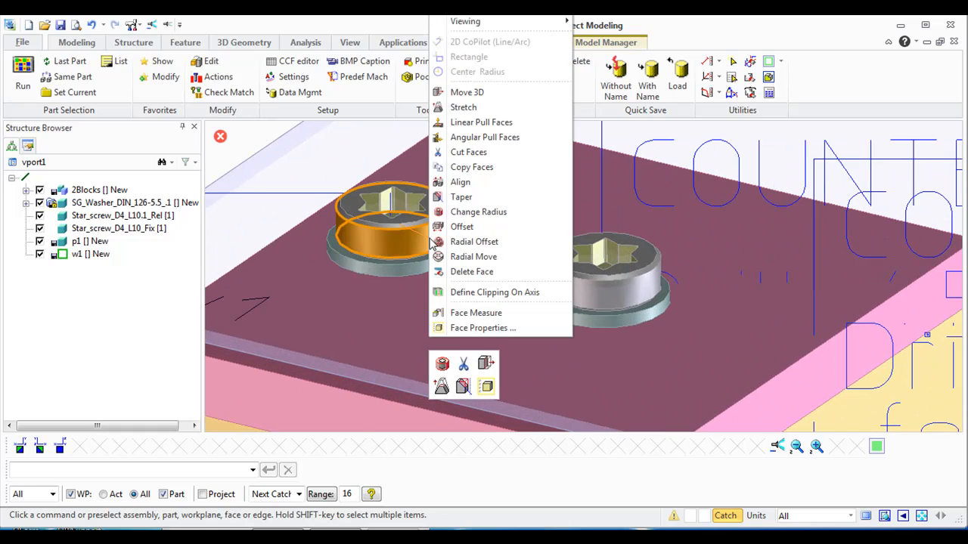
{"action": "left_click", "coordinate": [496, 293]}
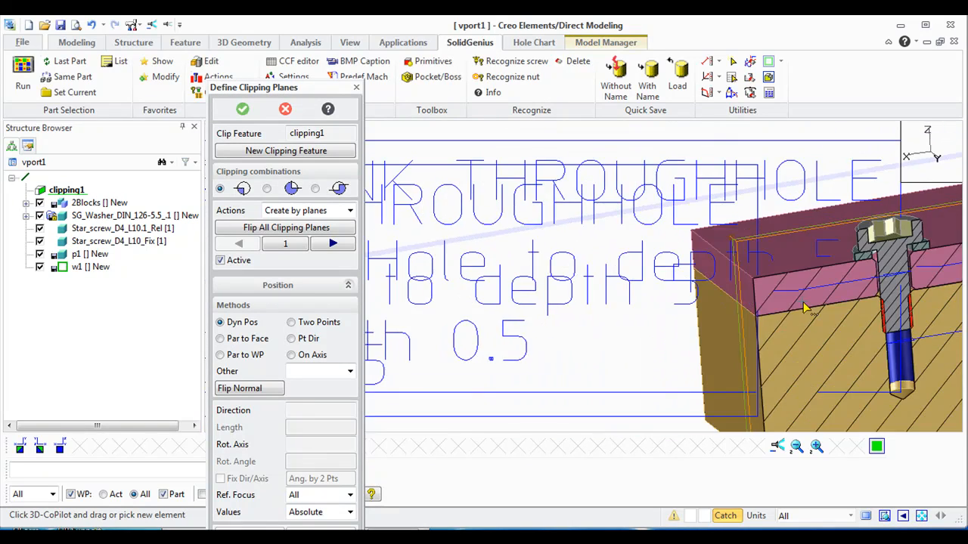
{"action": "middle_click_drag", "start_coordinate": [619, 250], "coordinate": [556, 344]}
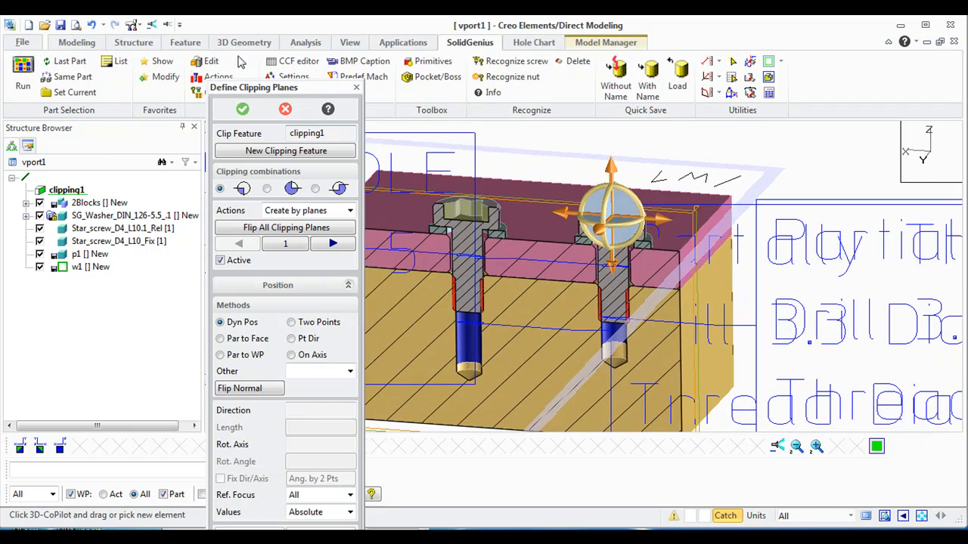
{"action": "left_click", "coordinate": [285, 109]}
Examine the sectioned screws, washers and threaded blind holes in the two blocks up close.
{"action": "middle_click_drag", "start_coordinate": [582, 382], "coordinate": [496, 337]}
{"action": "middle_click_drag", "start_coordinate": [564, 239], "coordinate": [524, 242]}
{"action": "scroll", "coordinate": [524, 246], "scroll_direction": "up", "scroll_amount": 3}
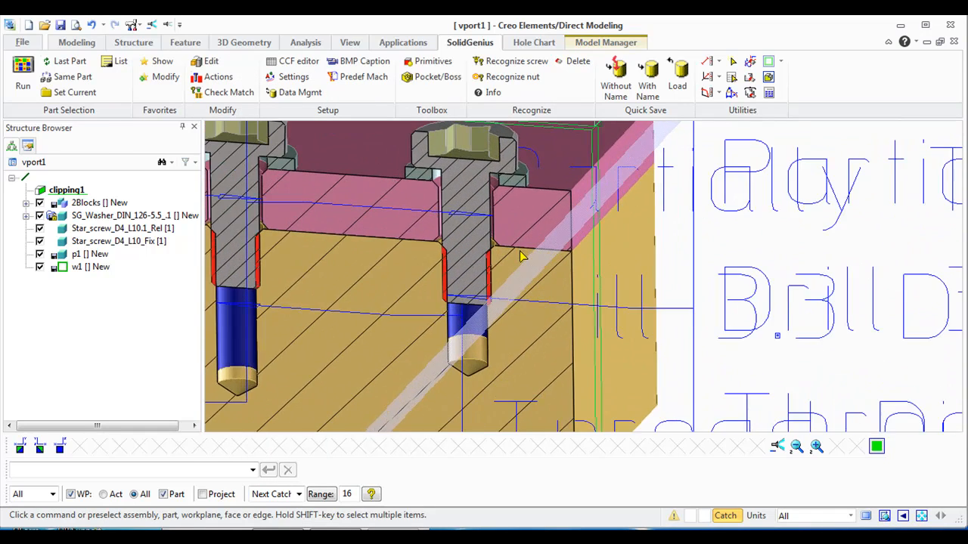
{"action": "mouse_move", "coordinate": [534, 305]}
{"action": "middle_mouse_down"}
{"action": "mouse_move", "coordinate": [566, 305]}
{"action": "mouse_move", "coordinate": [577, 287]}
{"action": "mouse_move", "coordinate": [512, 312]}
{"action": "mouse_move", "coordinate": [524, 298]}
{"action": "middle_mouse_up"}
{"action": "middle_click_drag", "start_coordinate": [535, 307], "coordinate": [534, 309]}
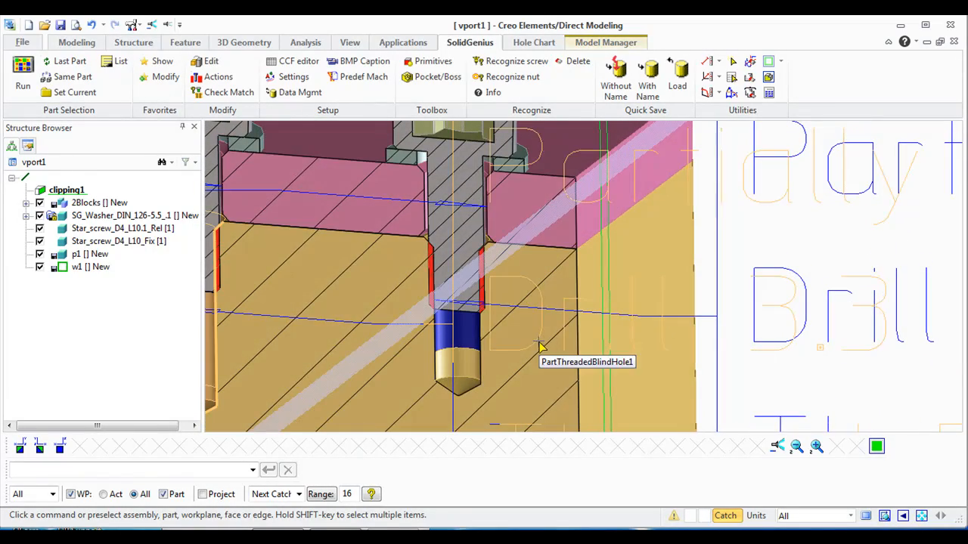
{"action": "middle_click_drag", "start_coordinate": [368, 324], "coordinate": [464, 325]}
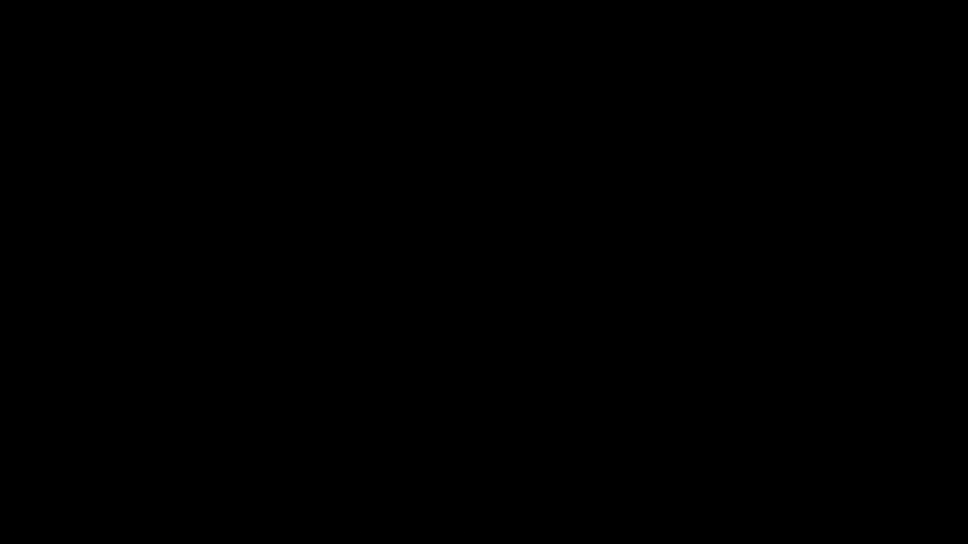